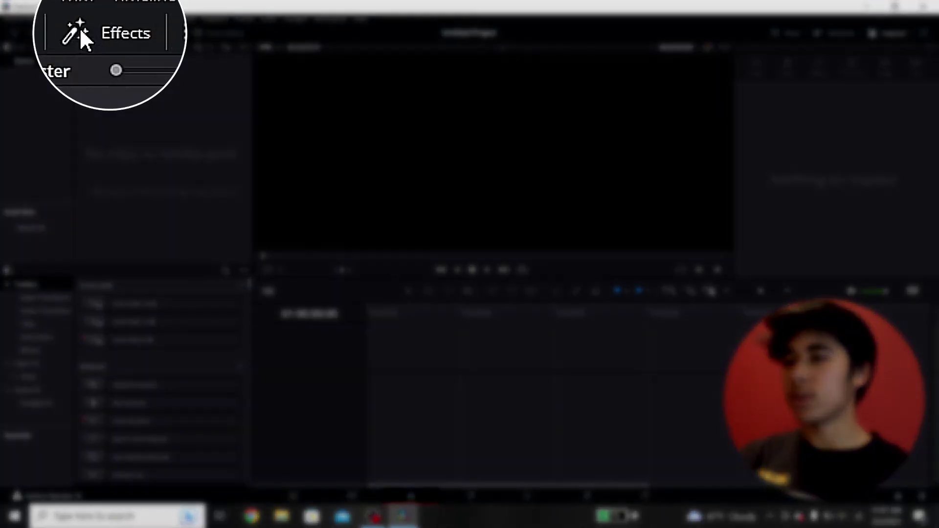
Search the effects for "fusio" and add a Fusion Composition at the timeline start, placing it on the Video 2 track
click(98, 34)
click(100, 33)
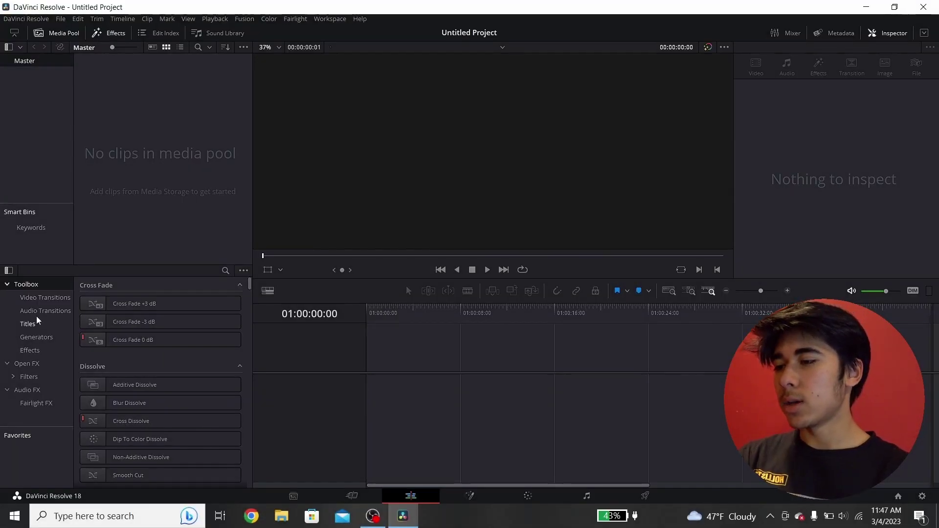
click(226, 271)
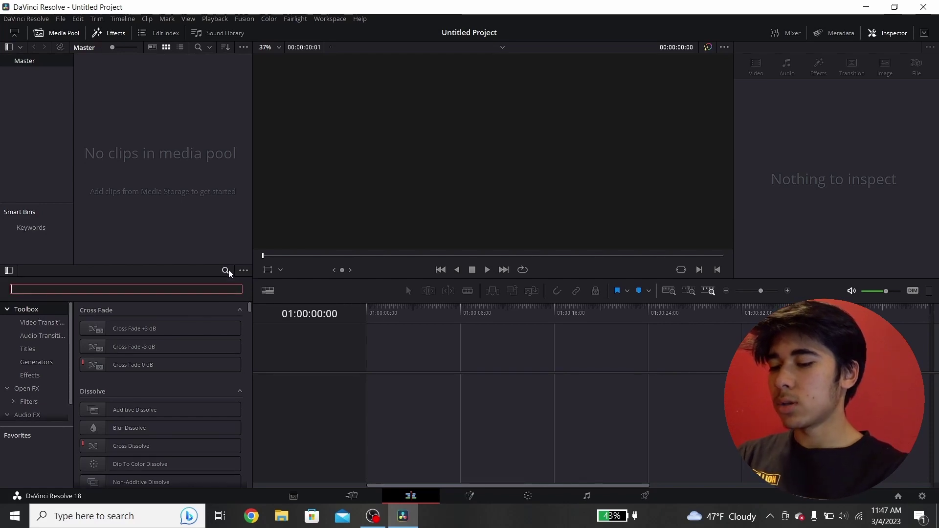
text(fusio)
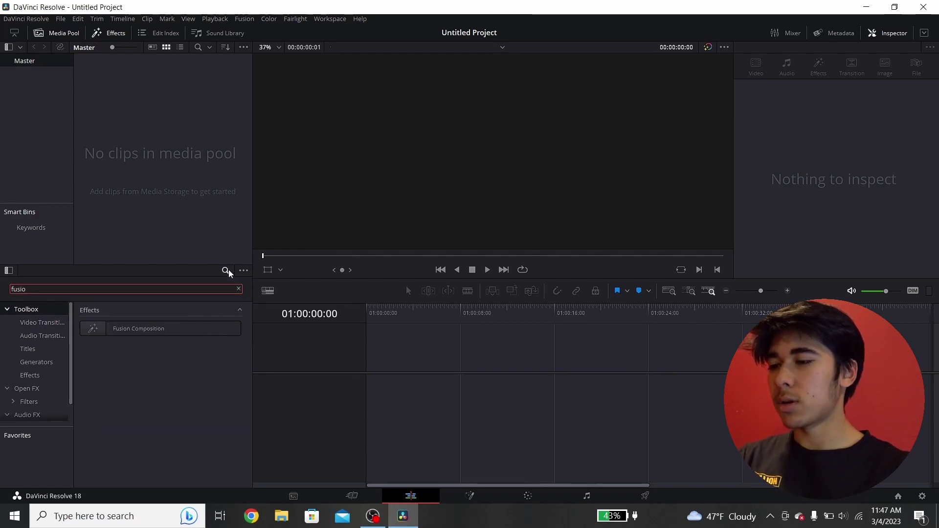
drag(180, 327, 412, 389)
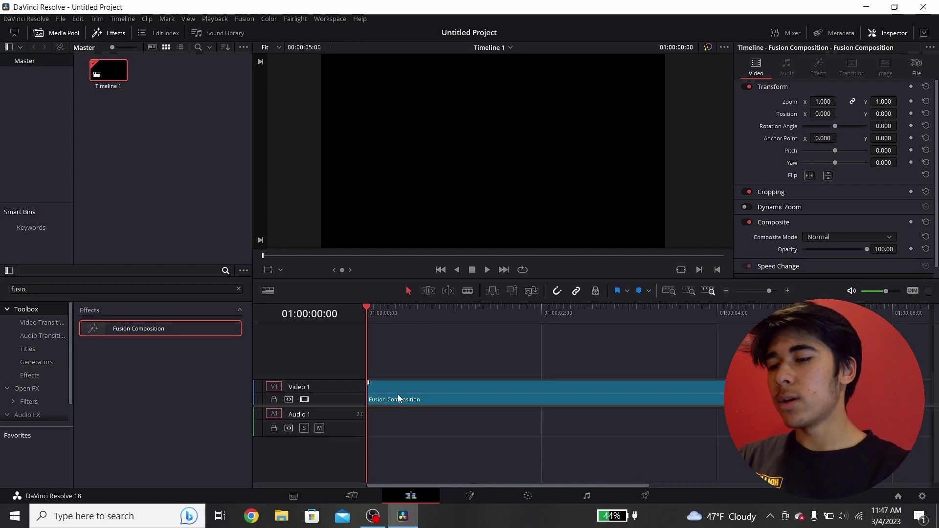
drag(398, 394, 412, 362)
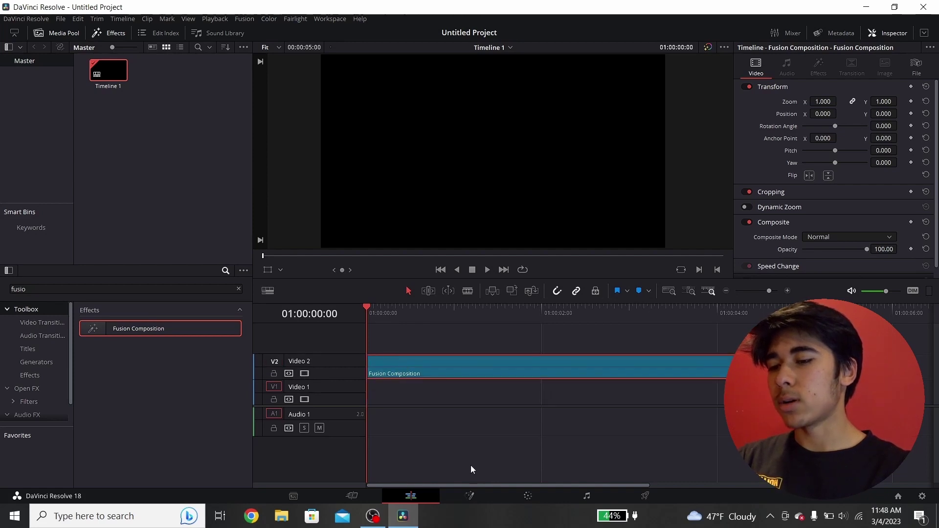
Open the composition on the Fusion page, connect a new Background node to MediaOut1, and switch to a single viewer
click(476, 499)
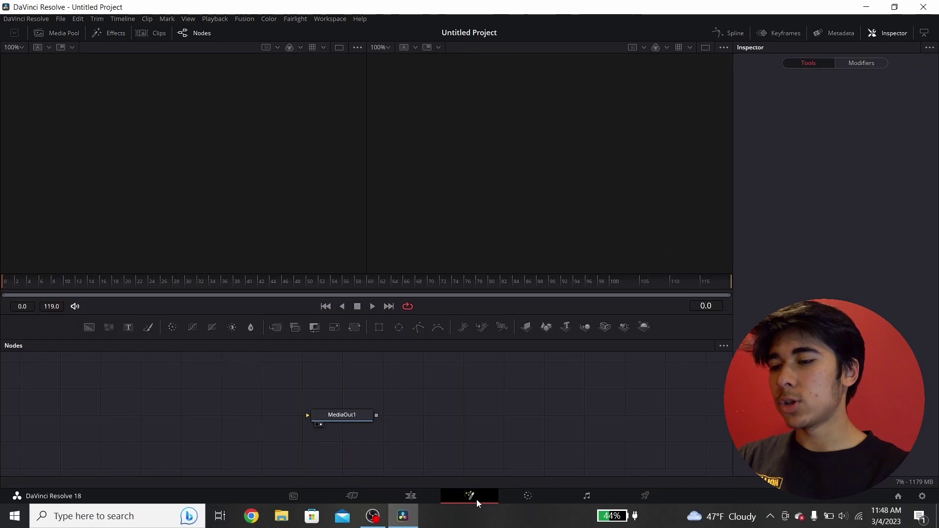
drag(332, 413, 533, 414)
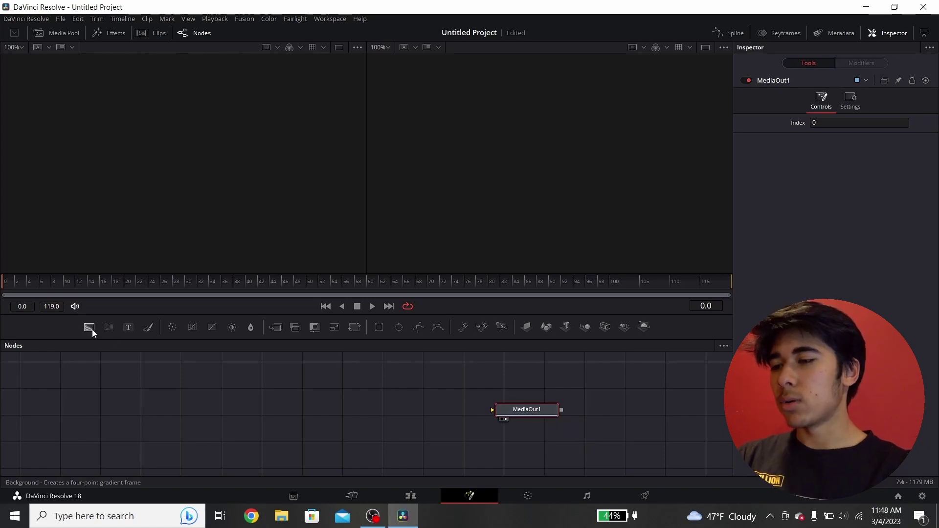
drag(88, 326, 210, 415)
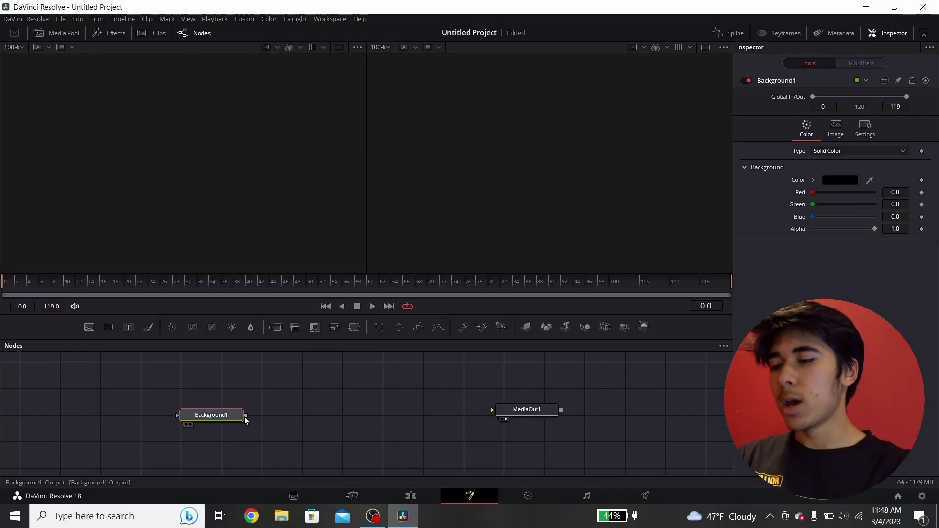
drag(246, 415, 534, 415)
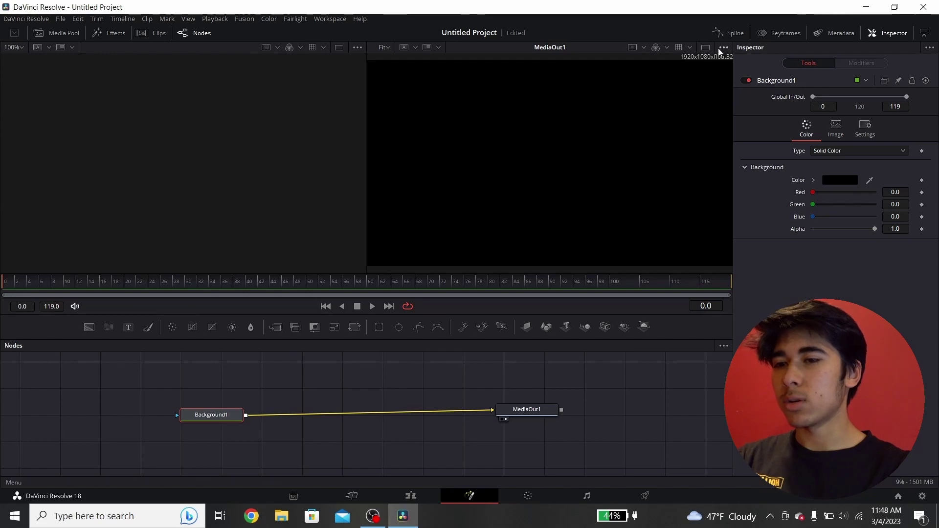
click(705, 48)
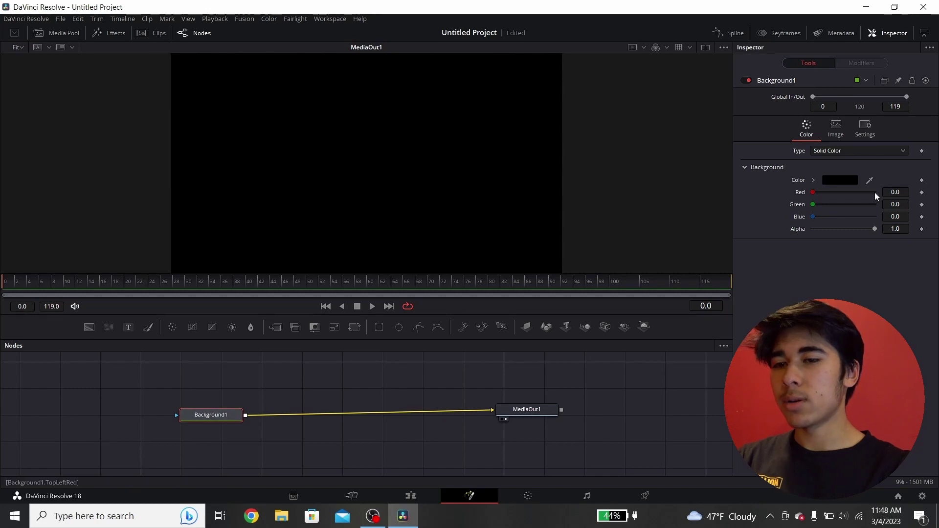
Set Background1's alpha to 0.0 and shift the MediaOut1 node slightly further away from it
drag(876, 229, 810, 232)
click(887, 34)
click(887, 33)
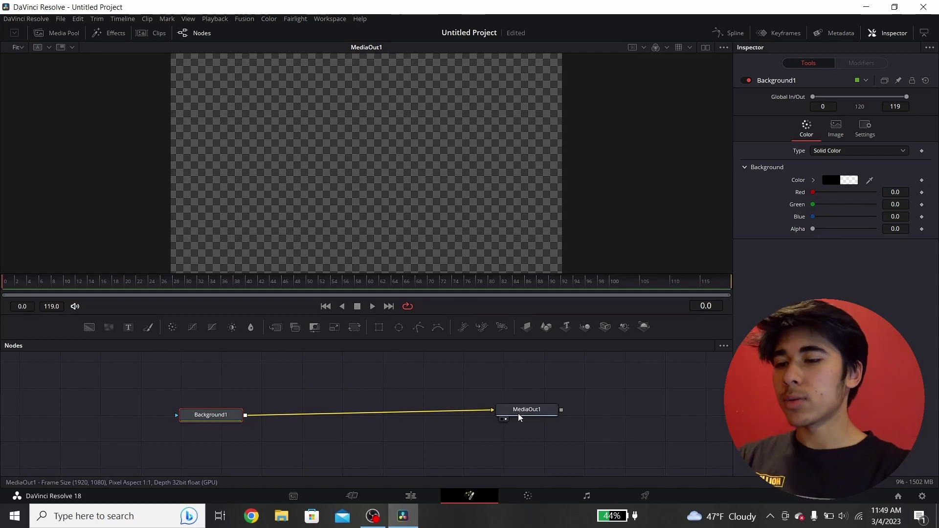
drag(514, 408, 533, 412)
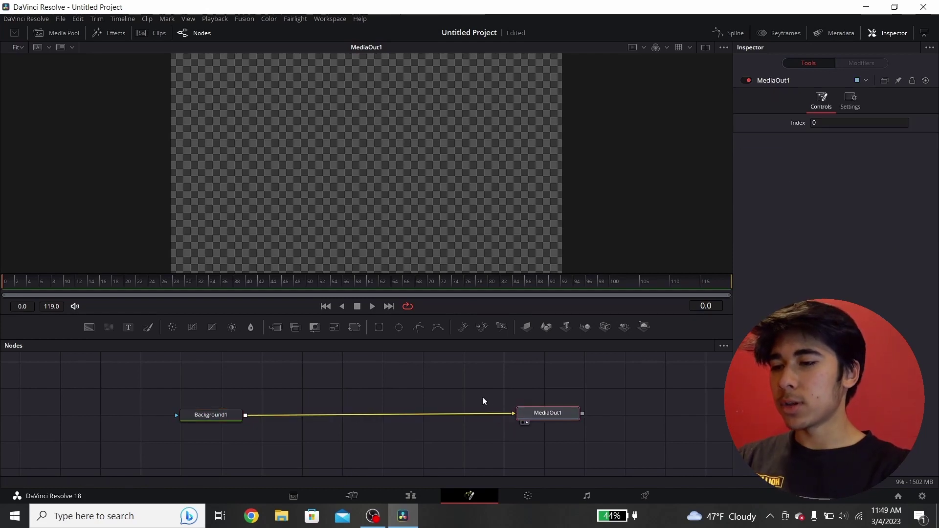
click(435, 385)
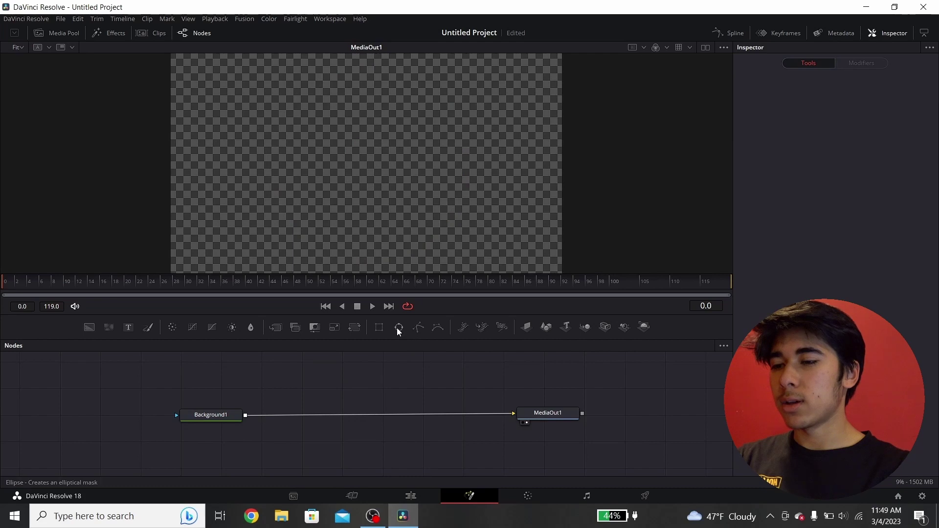
Add an Ellipse mask and a second Background node above the main chain, and connect the ellipse to that background
drag(397, 332, 329, 366)
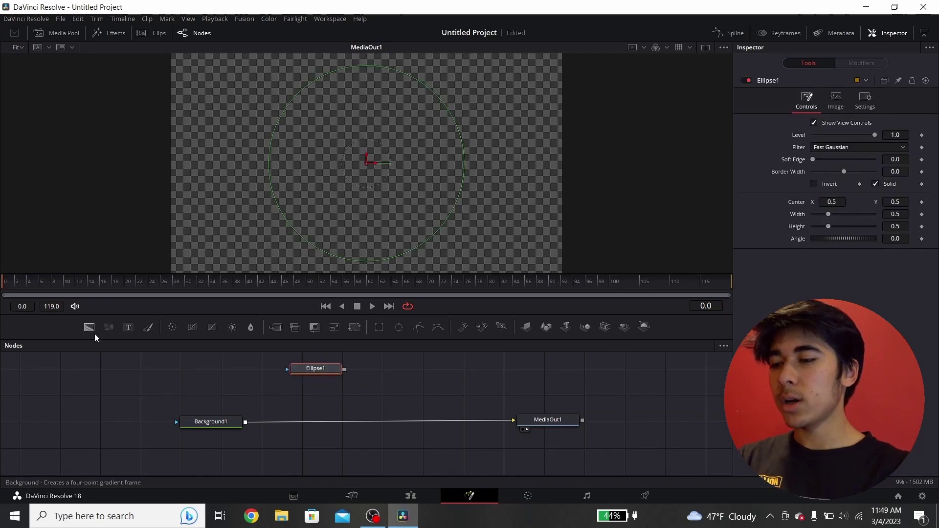
drag(89, 328, 305, 399)
drag(345, 369, 310, 370)
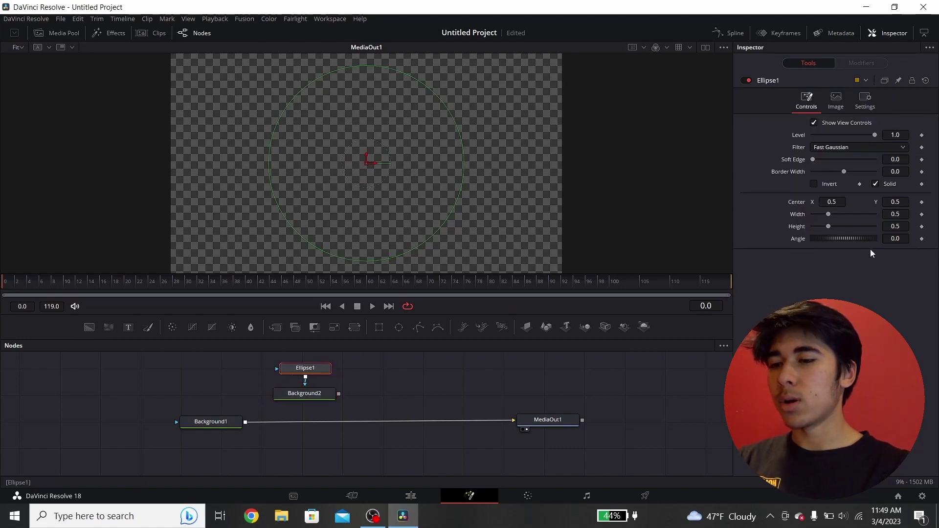
Set Background2's colour to white and merge it over Background1's output
click(314, 394)
click(850, 181)
drag(577, 228, 584, 218)
click(560, 344)
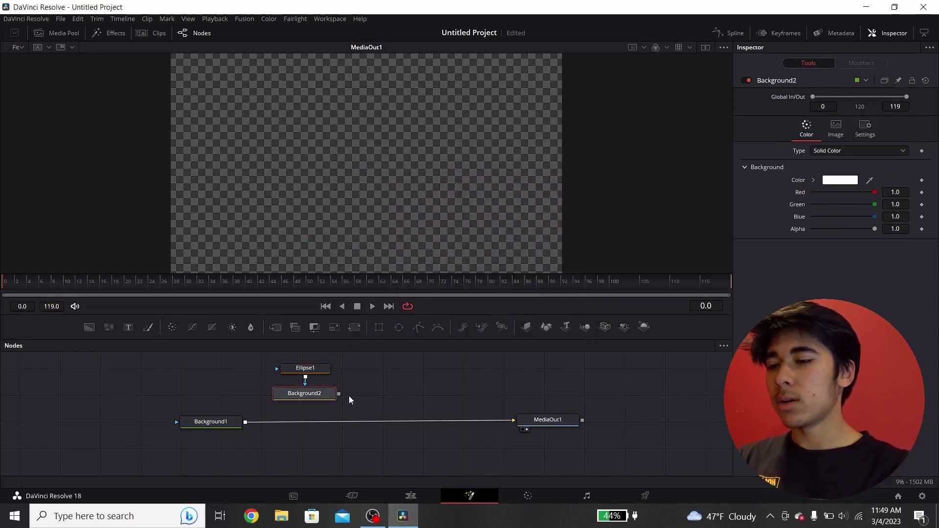
drag(353, 398, 246, 425)
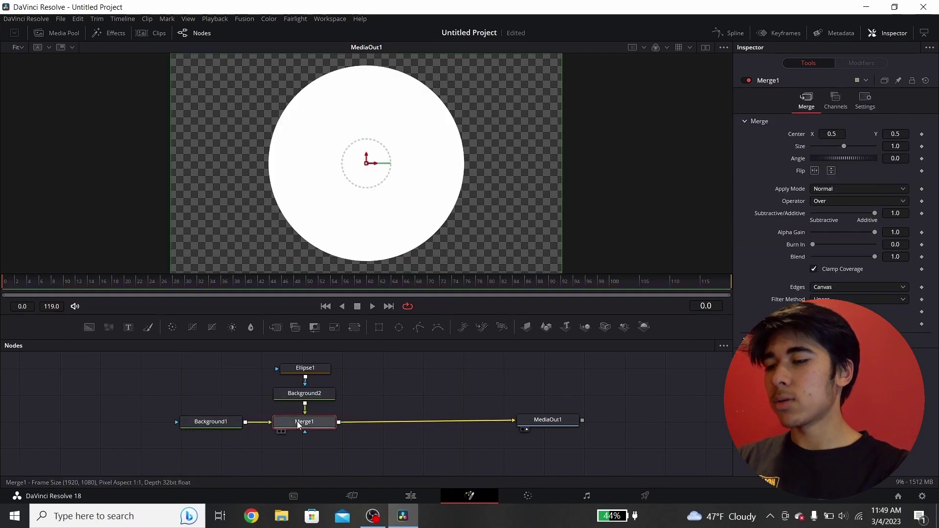
click(388, 391)
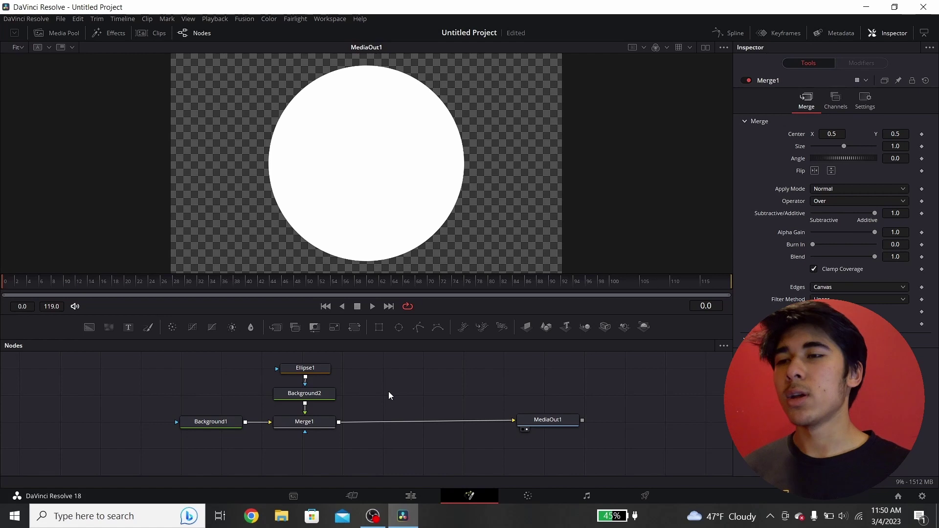
Link Ellipse1's width to its height with an expression so that both scale together
click(322, 370)
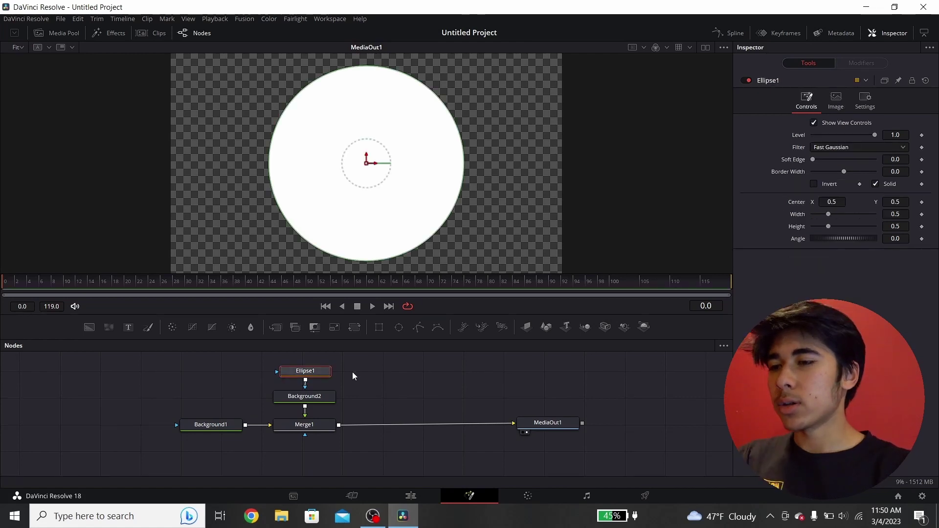
drag(327, 372, 328, 359)
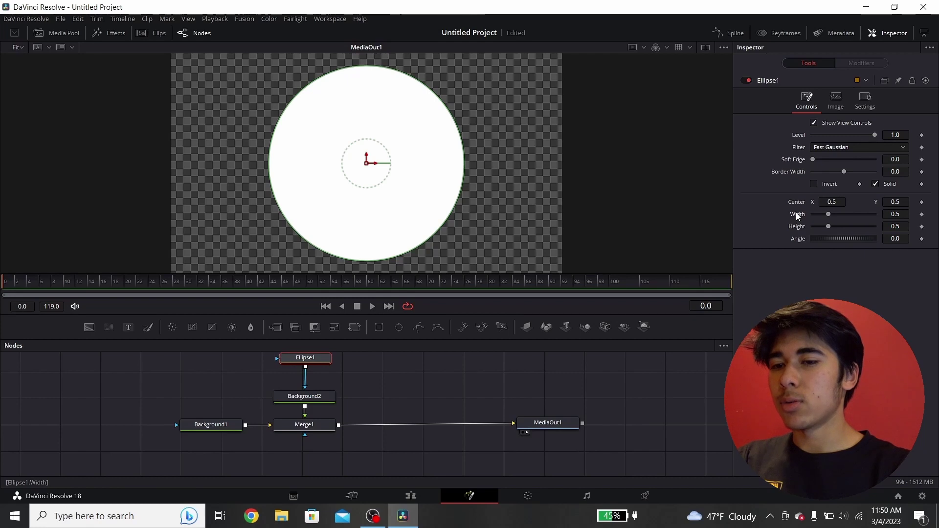
right_click(308, 360)
drag(309, 361, 308, 367)
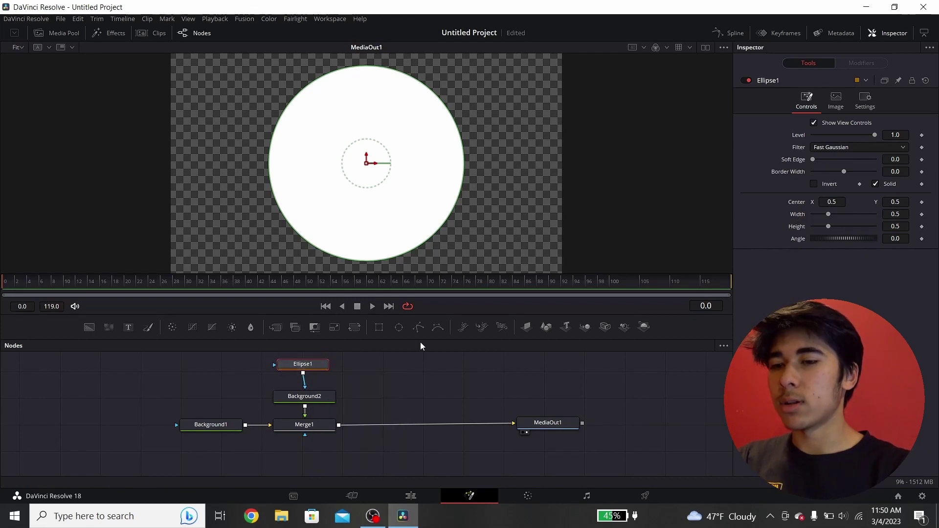
right_click(797, 215)
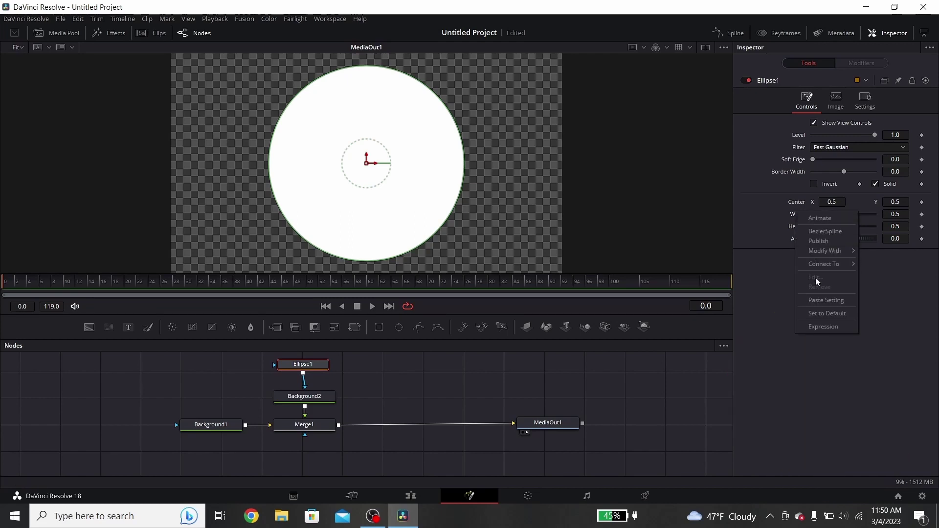
click(815, 327)
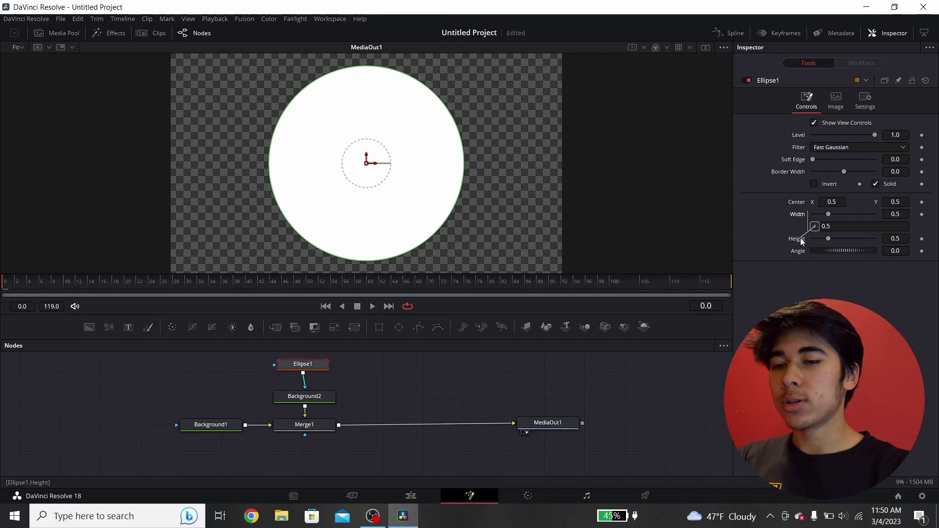
mouse_move(815, 226)
mouse_down()
mouse_move(800, 240)
mouse_move(835, 238)
mouse_move(820, 237)
mouse_up()
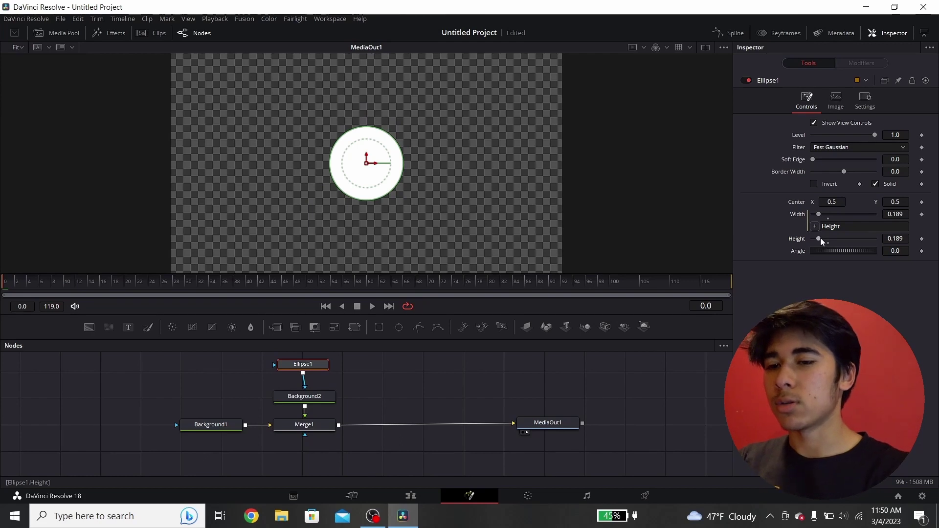
Shrink Ellipse1 to a height of 0.099 and move it to the frame's lower-left area, centred at about X 0.125, Y 0.187
drag(894, 238, 876, 239)
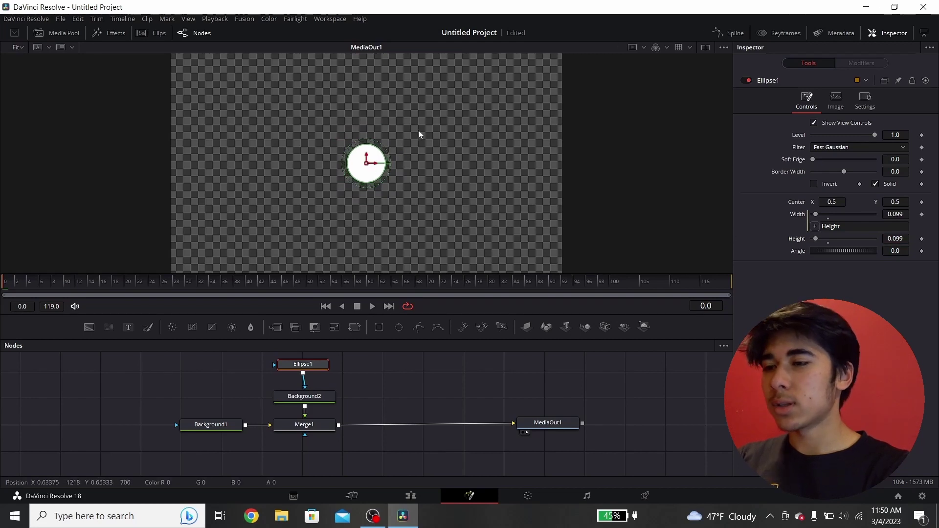
drag(368, 169, 221, 237)
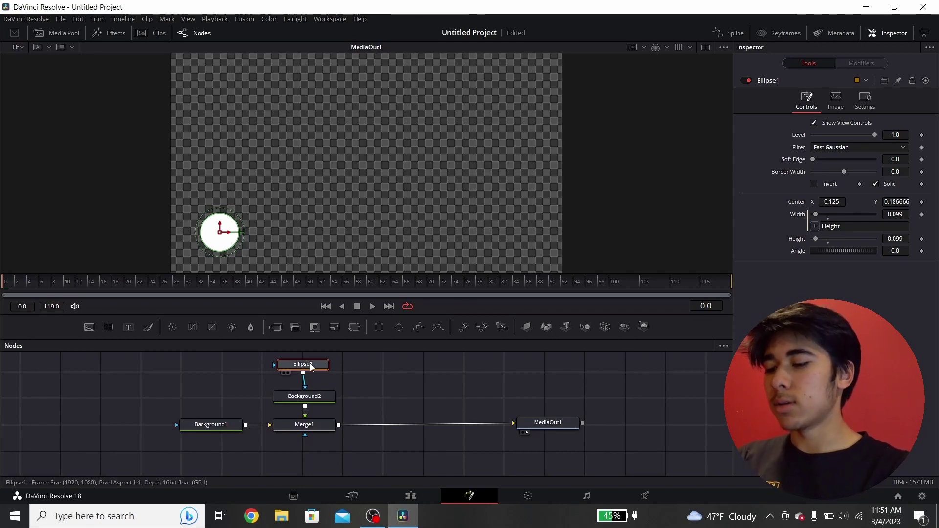
Copy the Ellipse1 node and paste it twice into the chain above Background2
key(ctrl+c)
key(ctrl+v)
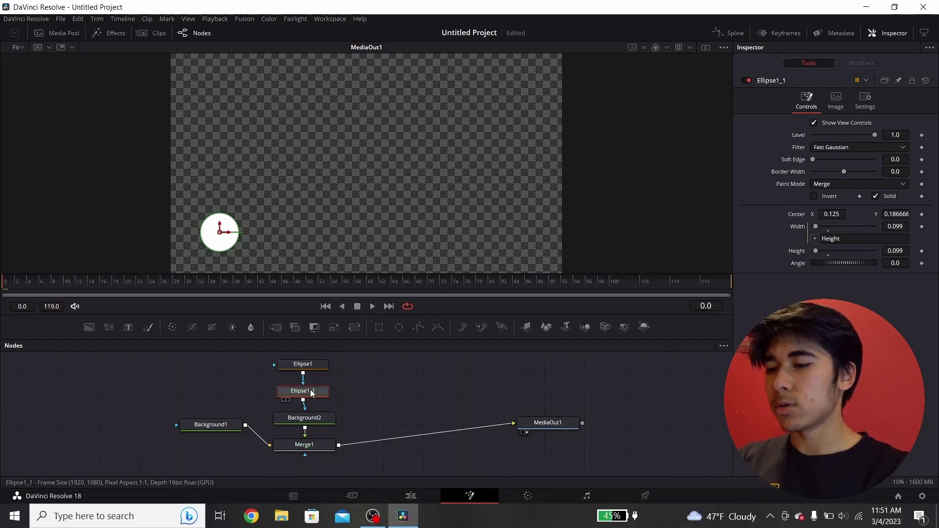
key(ctrl+v)
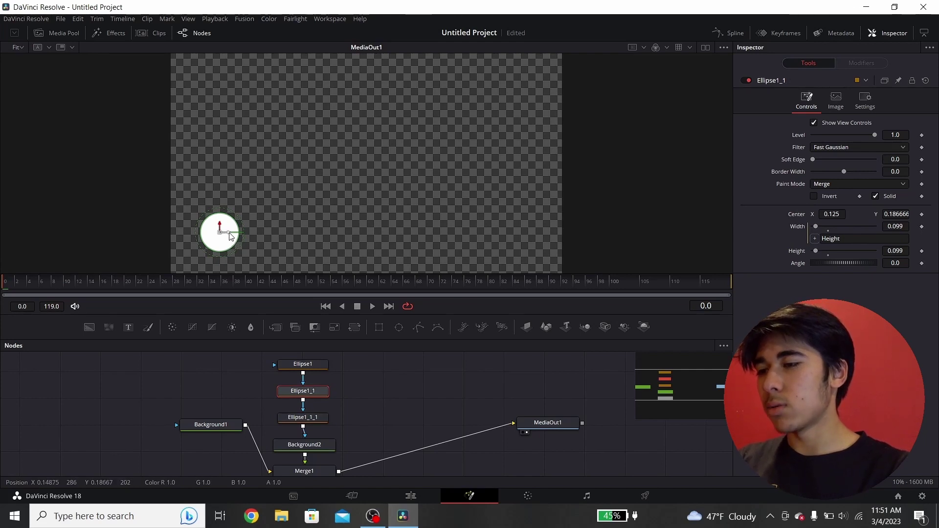
Move the Ellipse1_1 circle to the horizontal middle of the frame, about X 0.499, showing the viewer guides to align it
drag(229, 236, 371, 203)
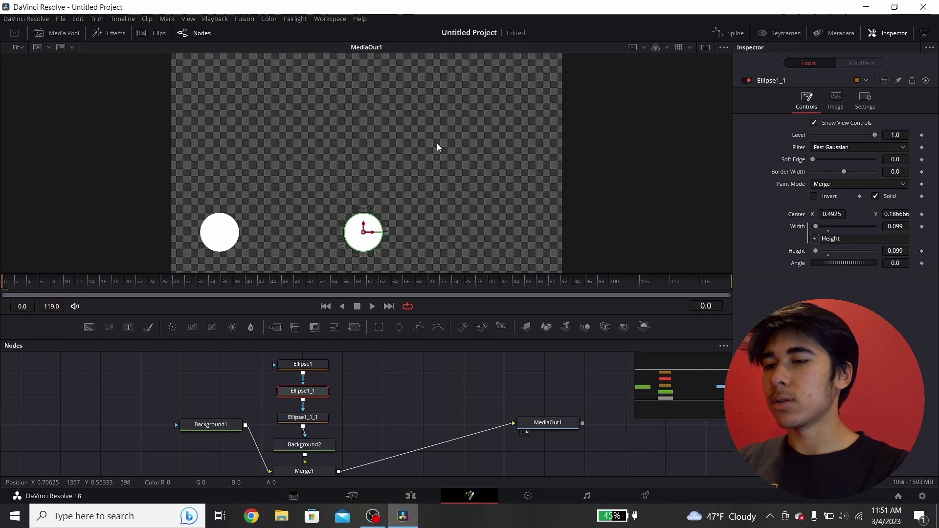
right_click(442, 121)
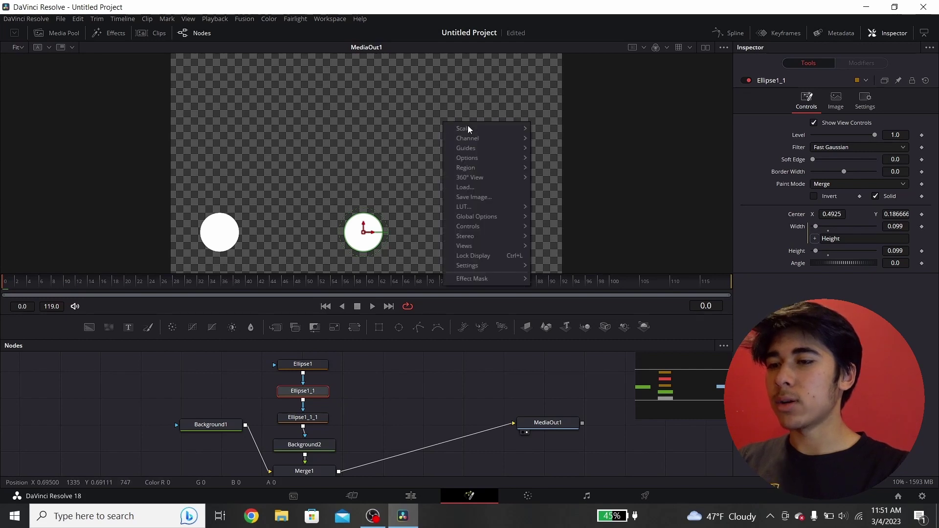
mouse_move(480, 146)
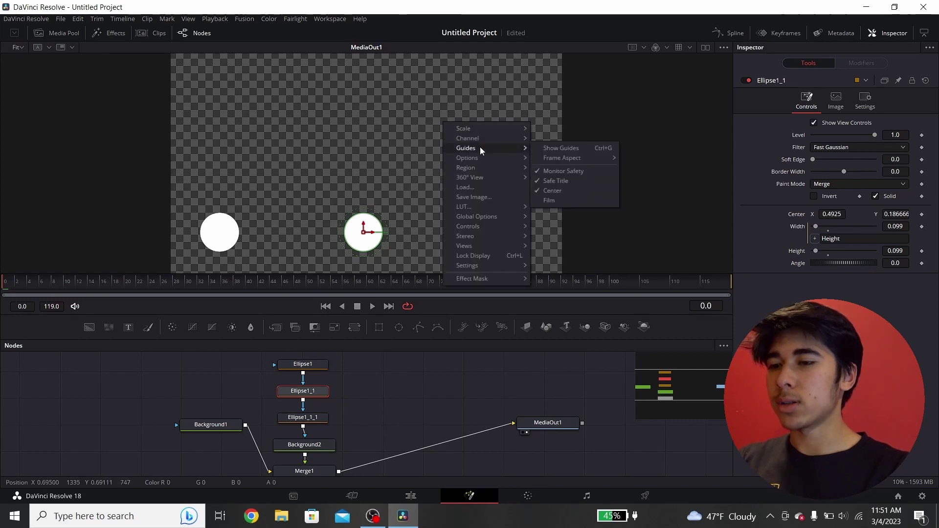
click(568, 148)
key(Right)
key(Right)
key(Right)
key(Right)
key(Right)
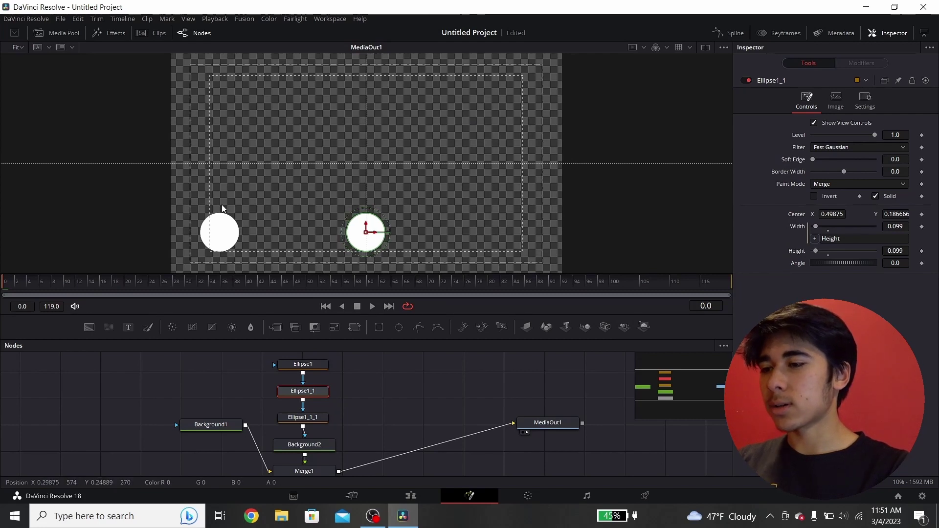
Move the Ellipse1_1_1 circle to the frame's right side at about X 0.879, hide the guides, and lower the MediaOut1 node slightly
click(295, 418)
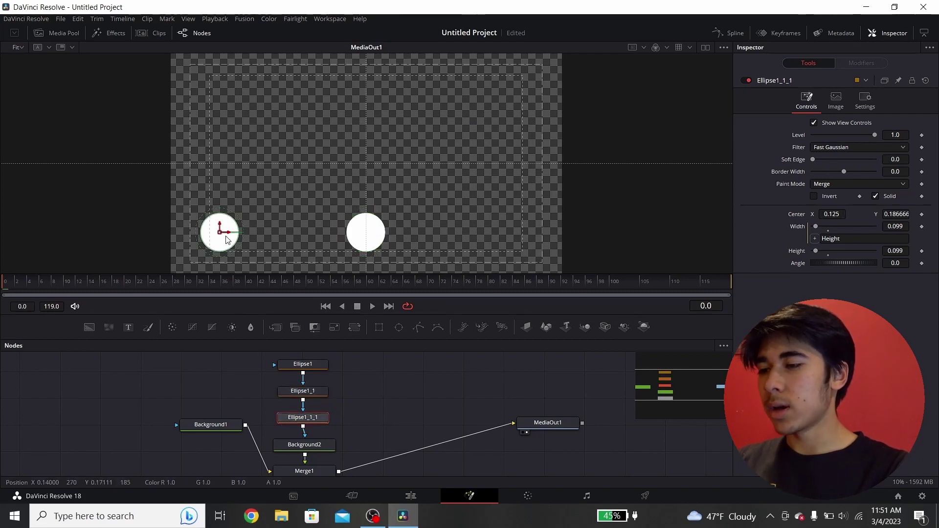
key(Right)
key(Right)
drag(228, 237, 522, 238)
right_click(401, 174)
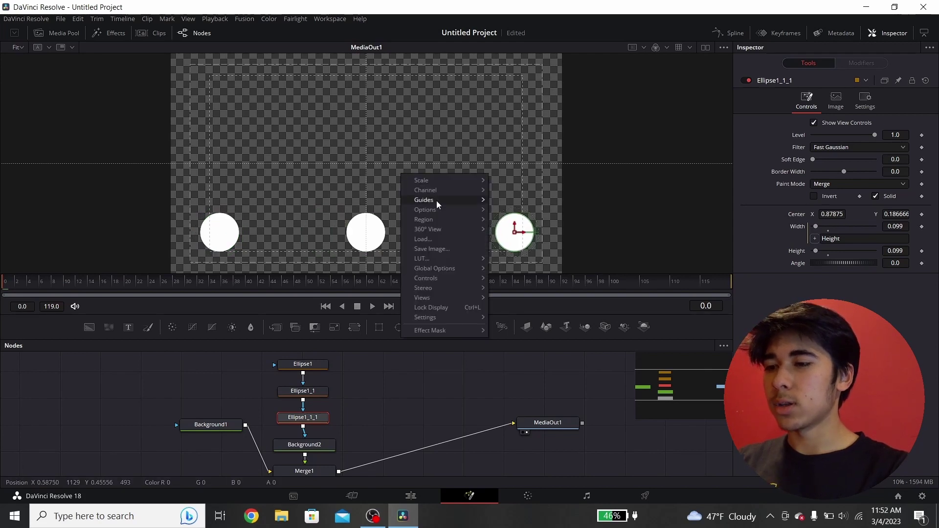
mouse_move(435, 200)
drag(562, 427, 562, 438)
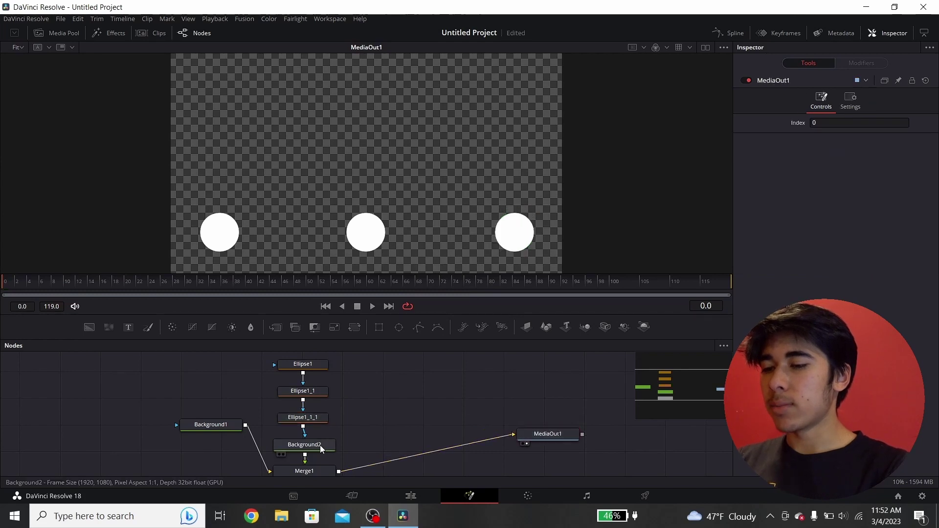
Add a new Background node to the right of the ellipse chain and set its colour to white (#ffffff)
drag(89, 327, 386, 418)
click(835, 181)
drag(578, 198, 578, 172)
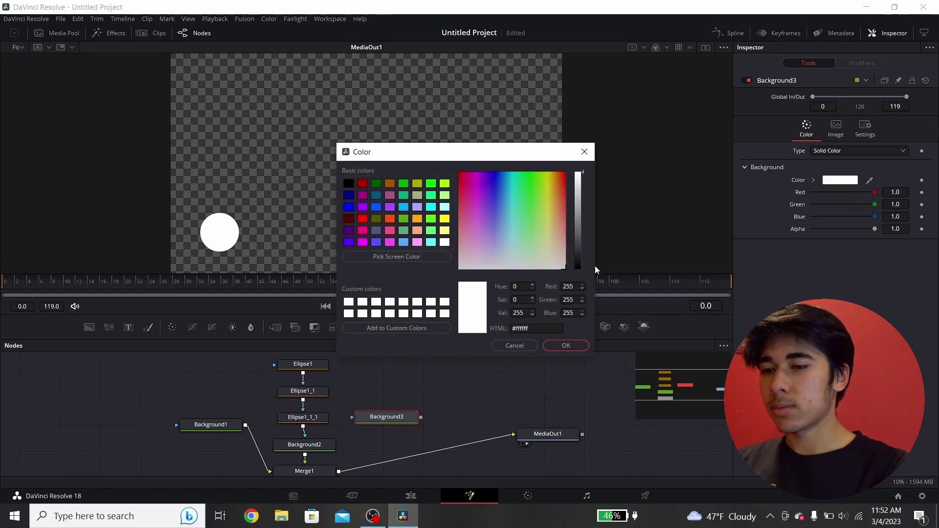
click(577, 343)
Shift MediaOut1 and Background3 slightly lower in the node graph and add a Polygon node above Background3
drag(550, 433, 562, 449)
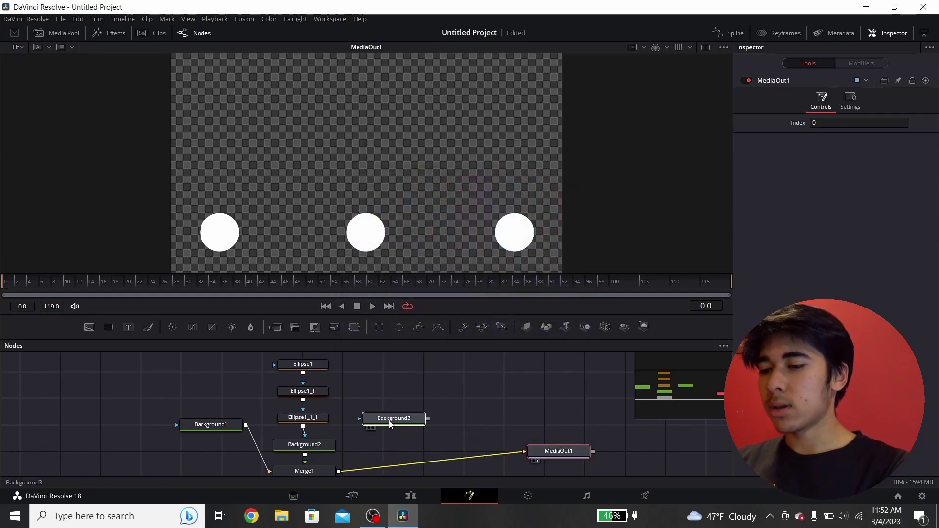
drag(389, 424, 391, 427)
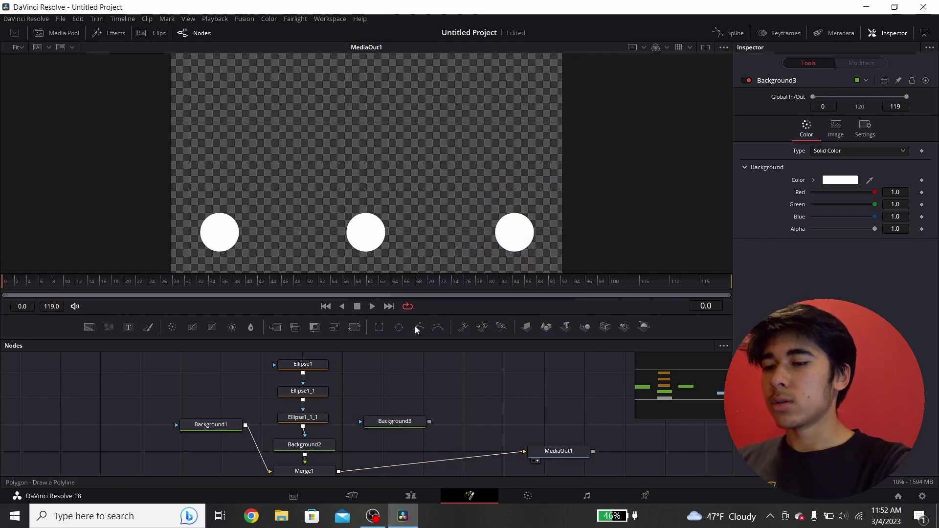
drag(404, 376, 404, 377)
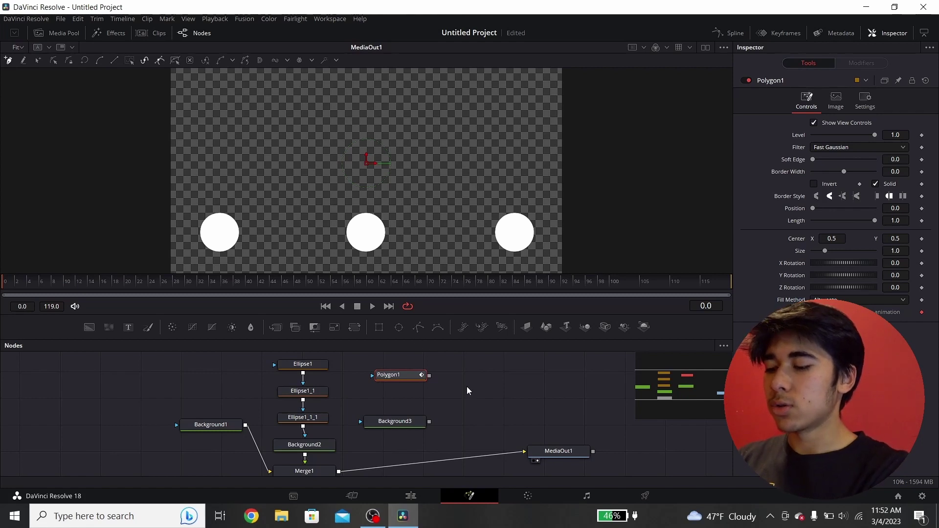
Add a Merge node between Merge1 and MediaOut1, with Background3 as its foreground and Polygon1 as Background3's mask
key(shift+space)
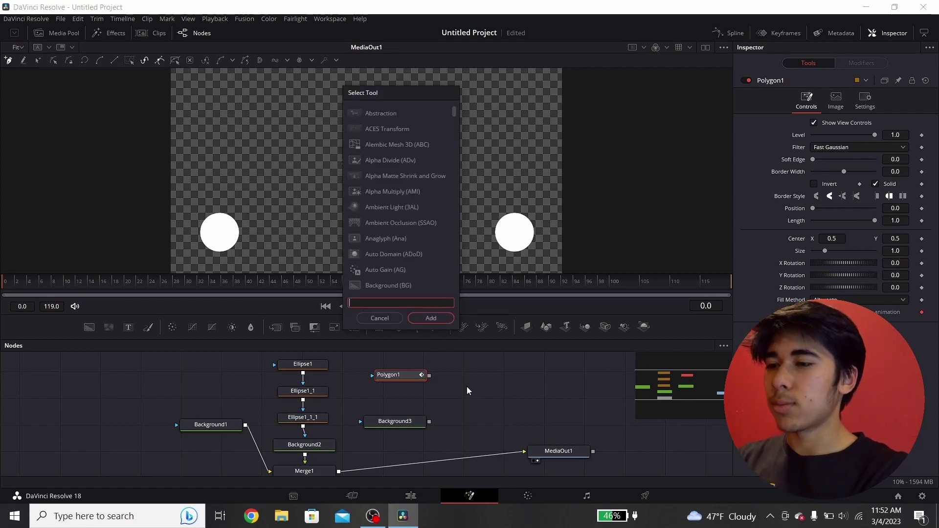
text(pol)
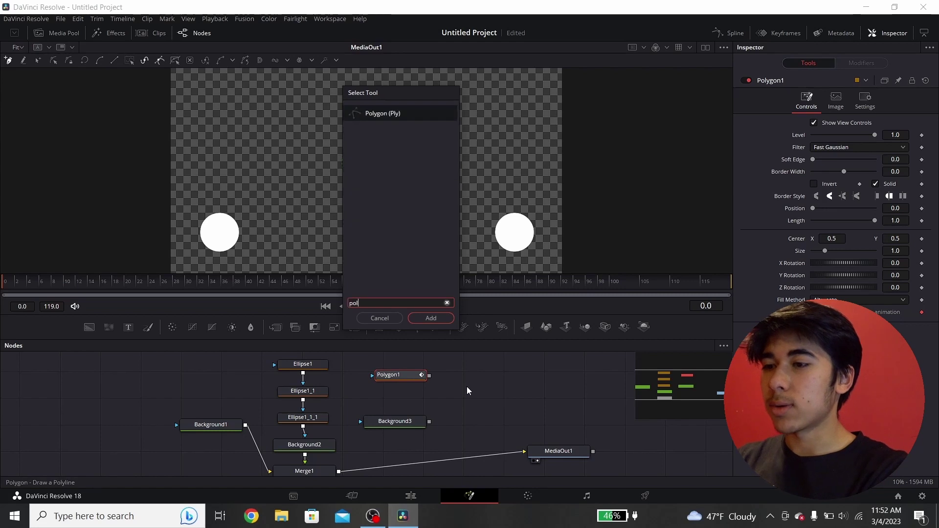
key(BackSpace)
key(BackSpace)
key(BackSpace)
text(bg)
key(BackSpace)
key(BackSpace)
text(merge)
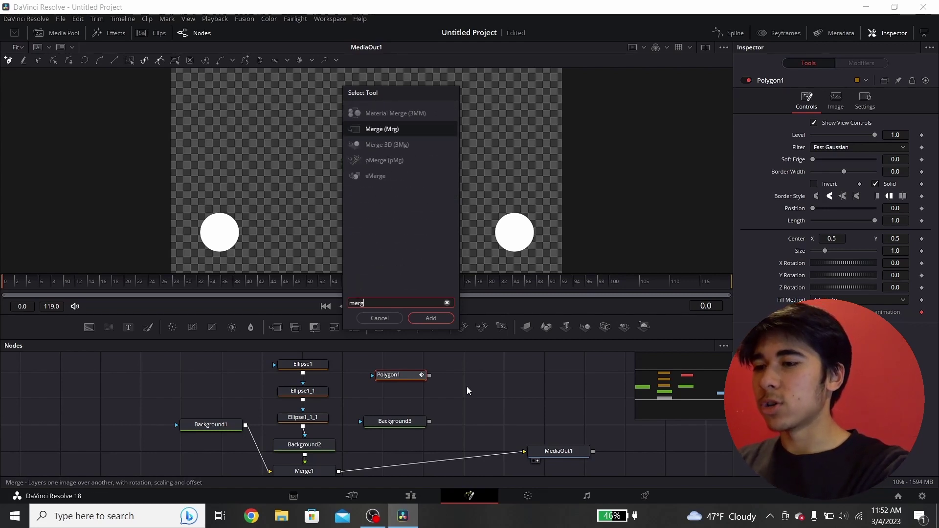
key(Return)
drag(419, 409, 340, 446)
scroll(400, 409, up, 3)
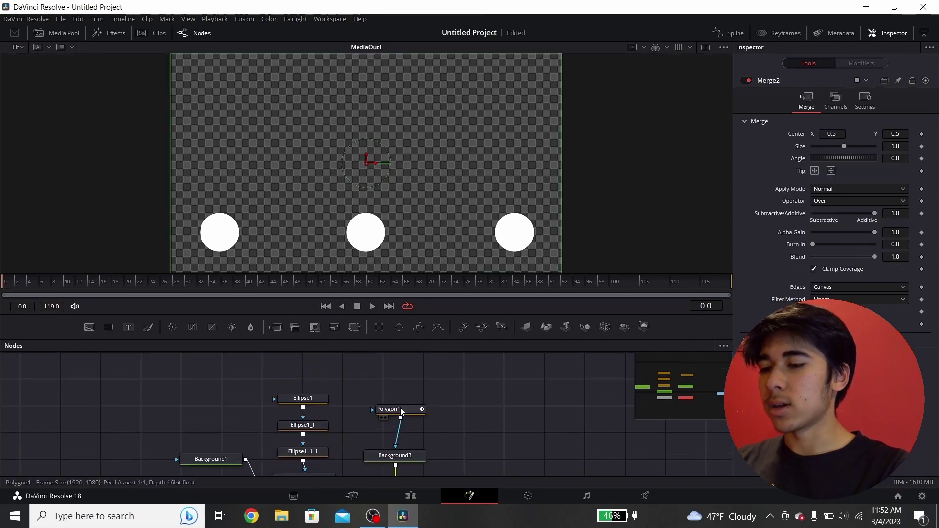
Draw a straight Polygon1 line from the left circle's centre to the right circle's centre and set its border width to about 0.029
scroll(400, 409, down, 2)
click(386, 380)
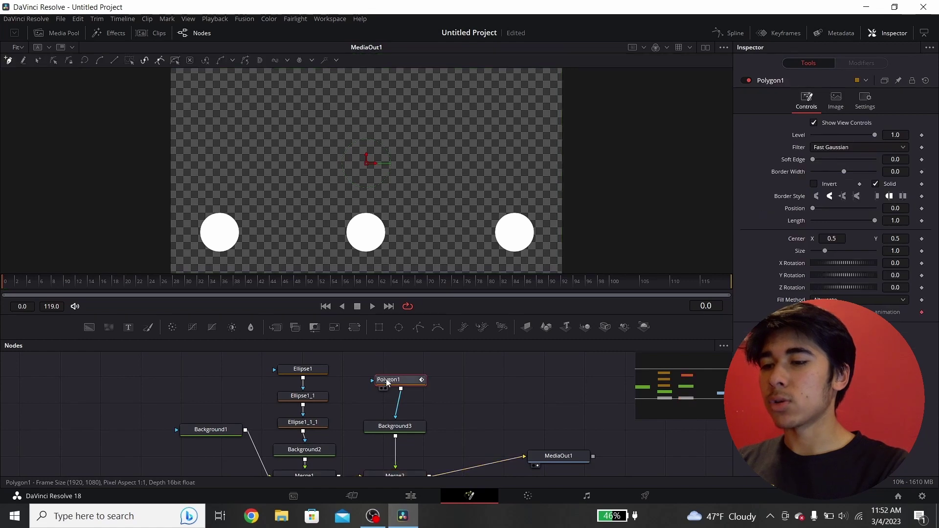
click(395, 426)
click(411, 379)
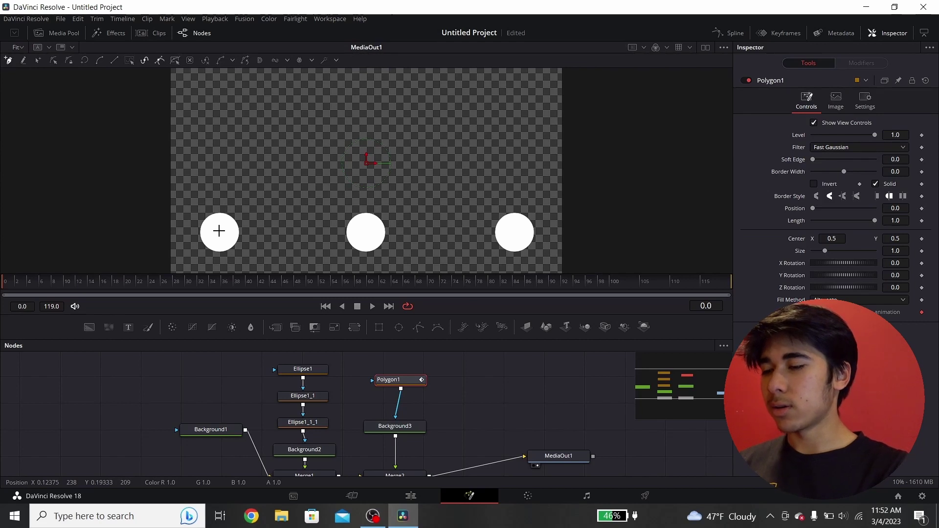
click(219, 233)
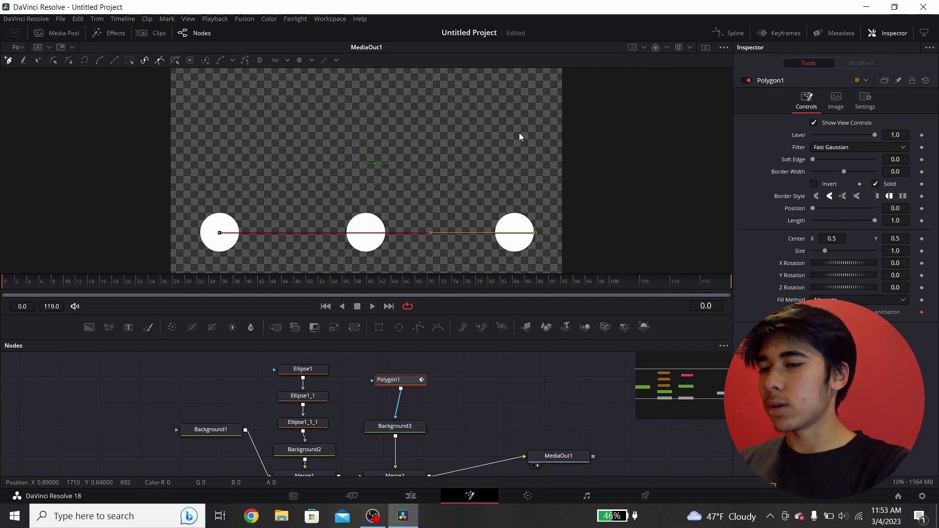
drag(535, 233, 513, 232)
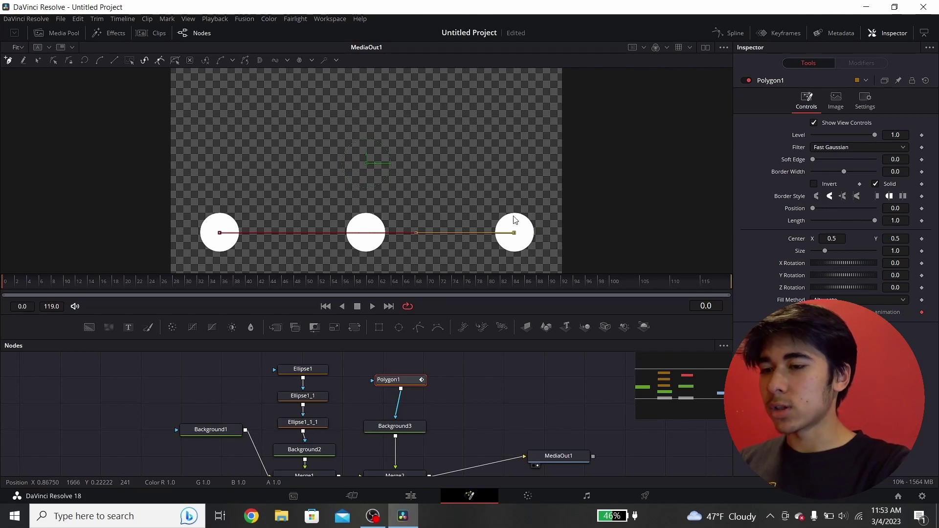
key(Left)
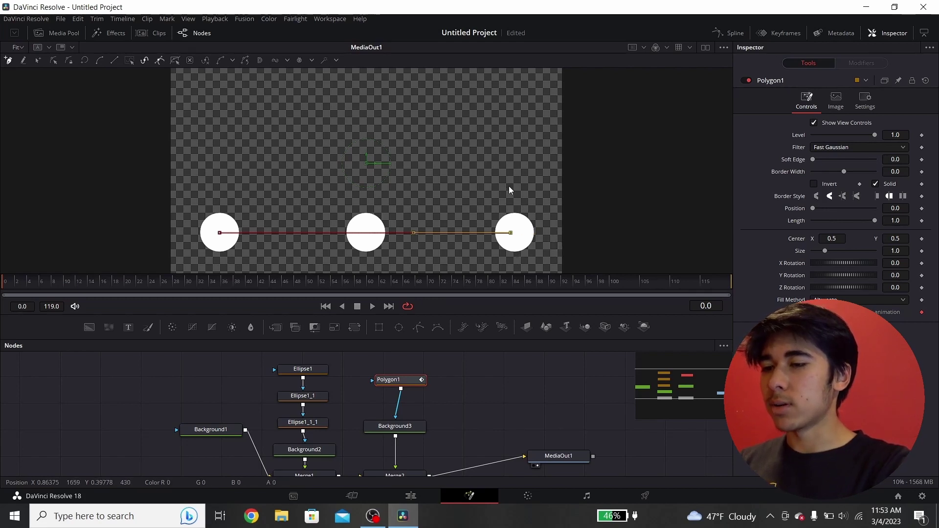
key(ctrl+z)
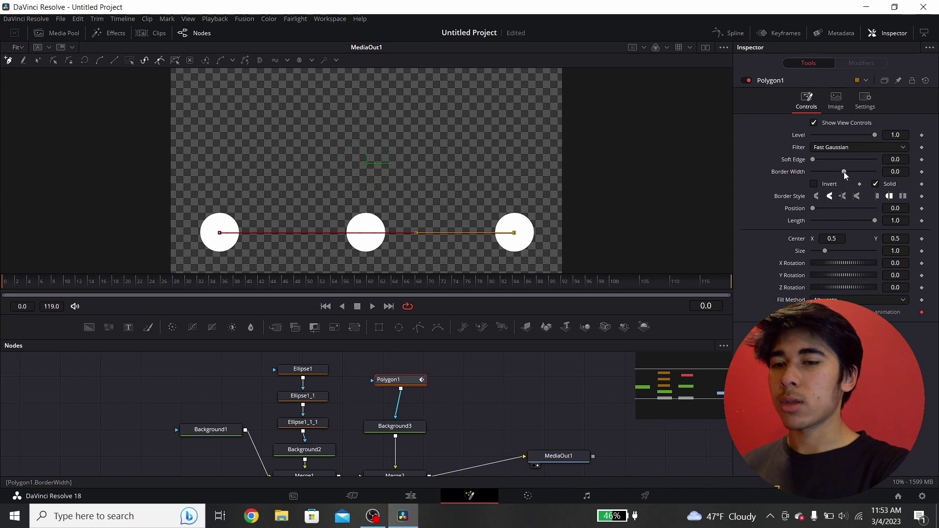
drag(843, 171, 848, 175)
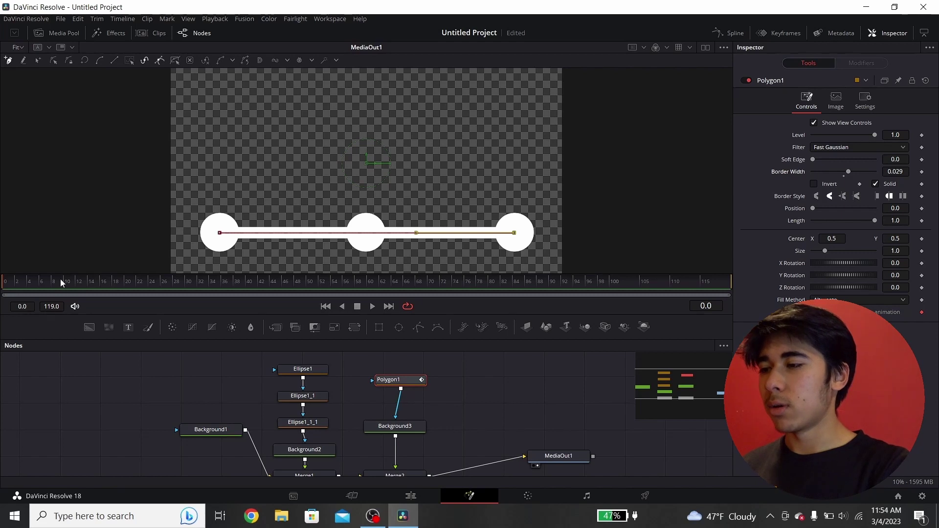
drag(29, 280, 85, 288)
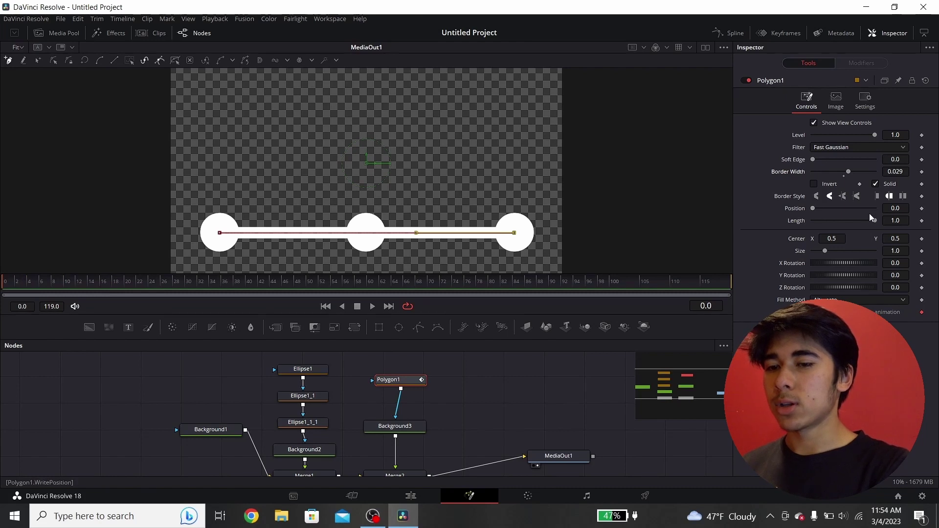
drag(874, 220, 893, 212)
drag(817, 210, 774, 208)
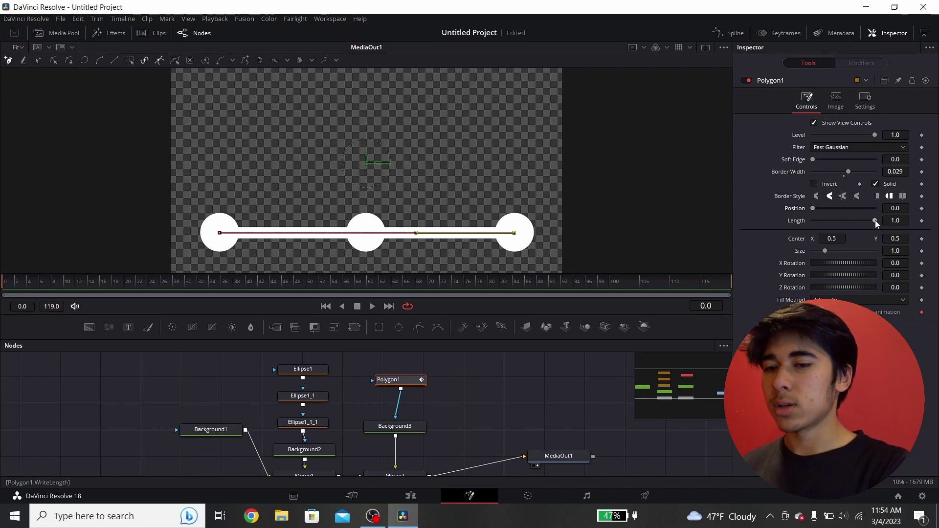
Animate Polygon1's Length from 0.0 at frame 0 to 1.0 at frame 15
drag(875, 220, 802, 223)
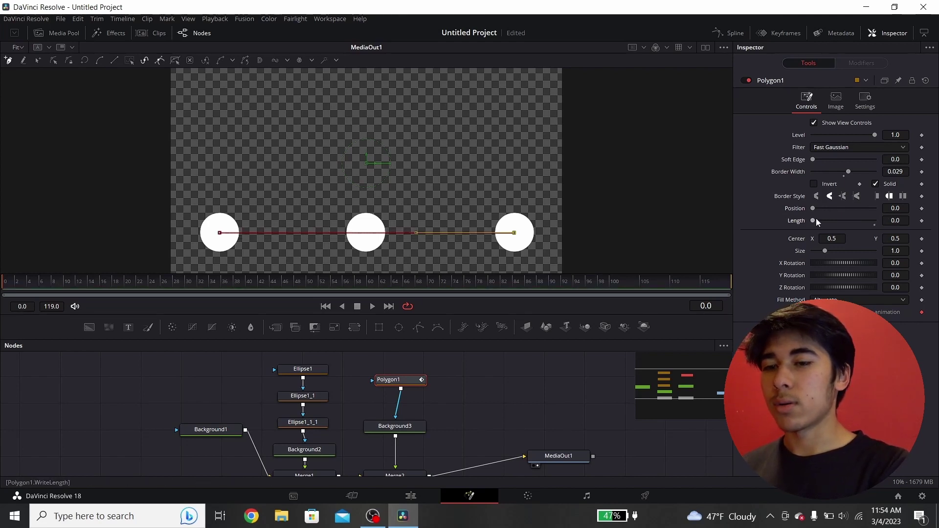
click(921, 221)
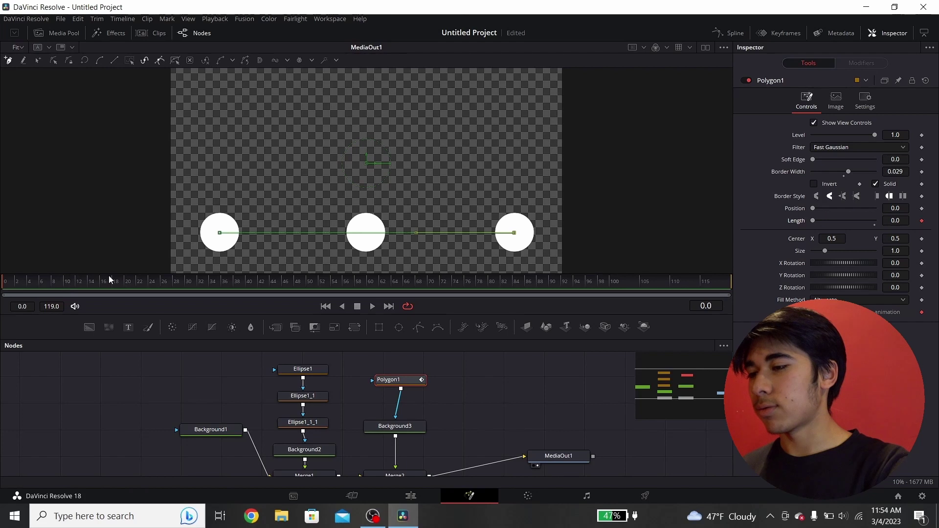
drag(101, 279, 95, 279)
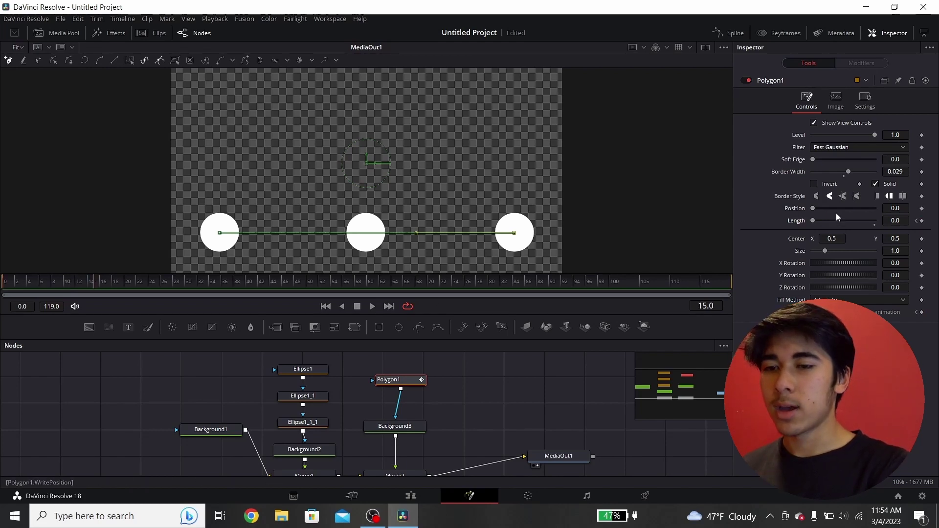
drag(813, 220, 896, 222)
Play the connecting line's growth animation from the start and return the playhead to frame 0
drag(90, 278, 2, 285)
key(space)
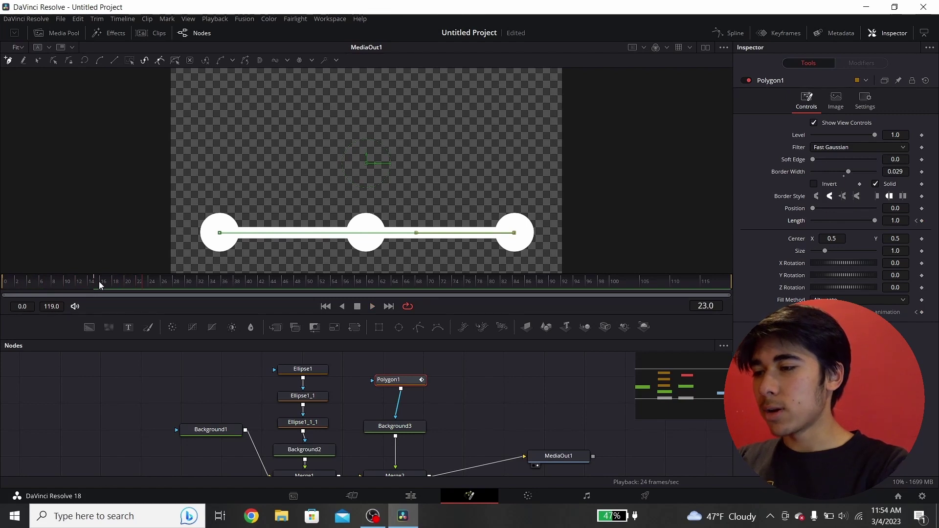
click(73, 280)
drag(73, 280, 4, 281)
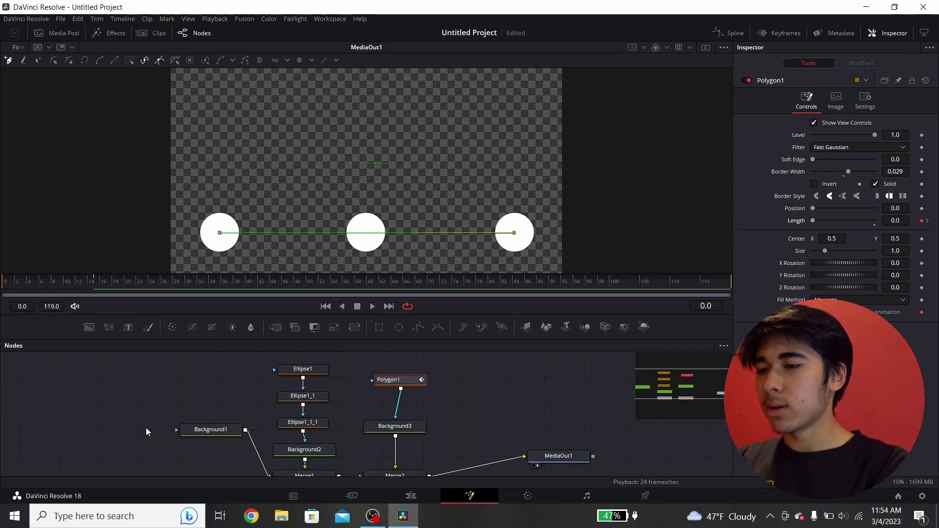
Open the Spline editor, select all tools, and fit the Length curve with some vertical room around it
click(729, 33)
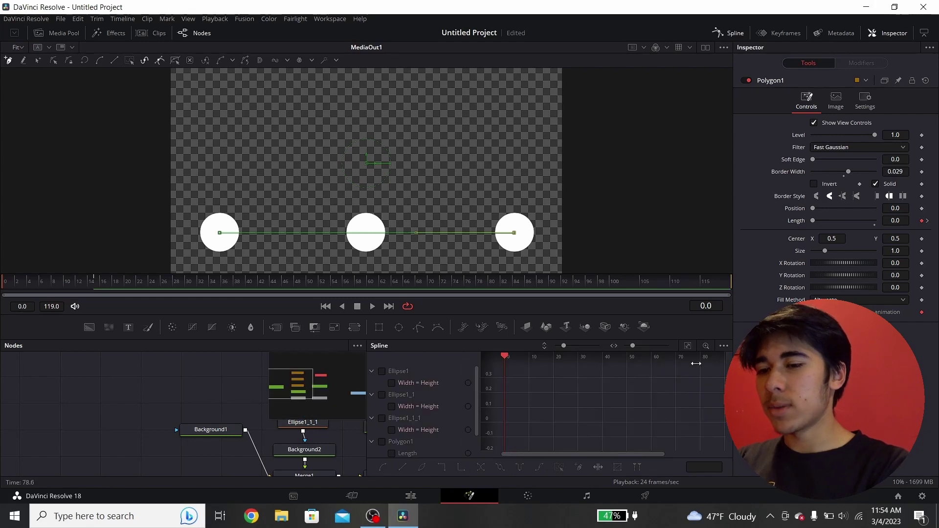
click(724, 345)
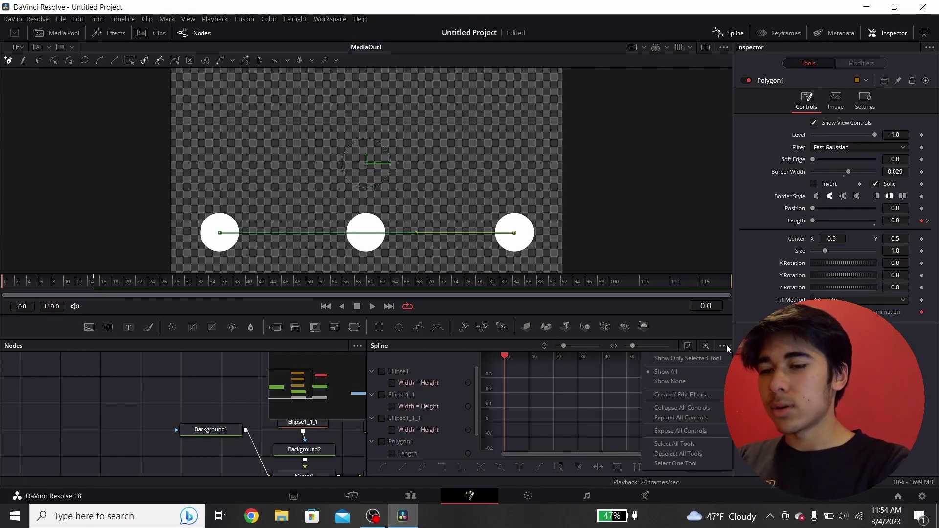
click(691, 443)
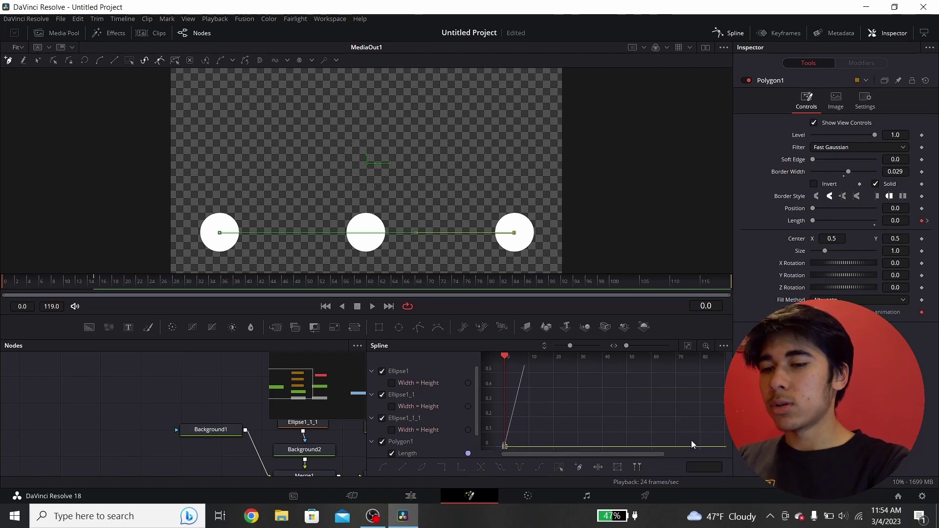
click(687, 347)
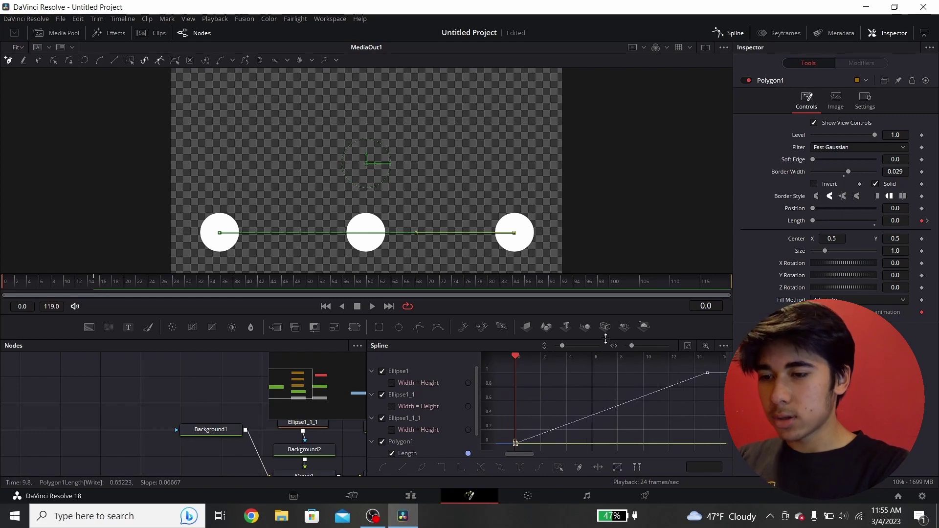
mouse_move(563, 346)
mouse_down()
mouse_move(577, 347)
mouse_move(557, 346)
mouse_up()
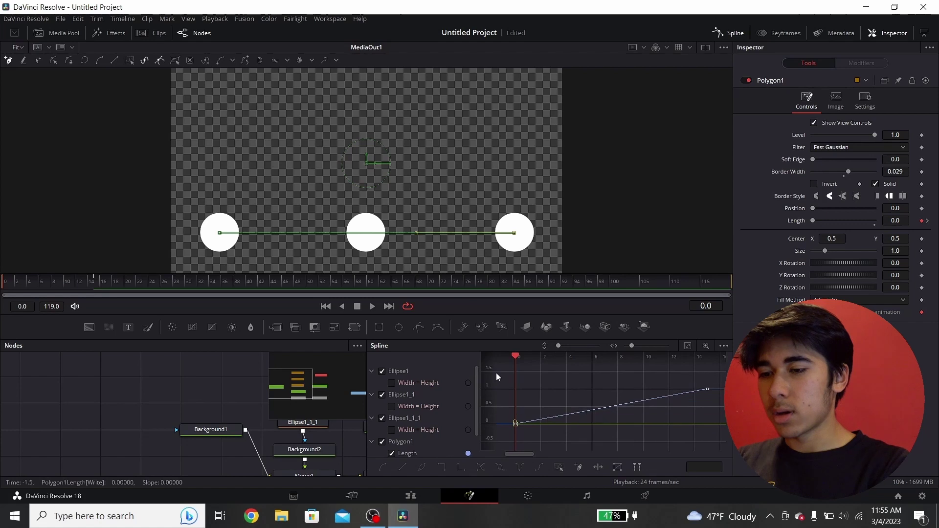
Smooth the line's Length keyframes with an Ease In of about 99.4, play the animation, and close the Spline editor
drag(502, 369, 720, 443)
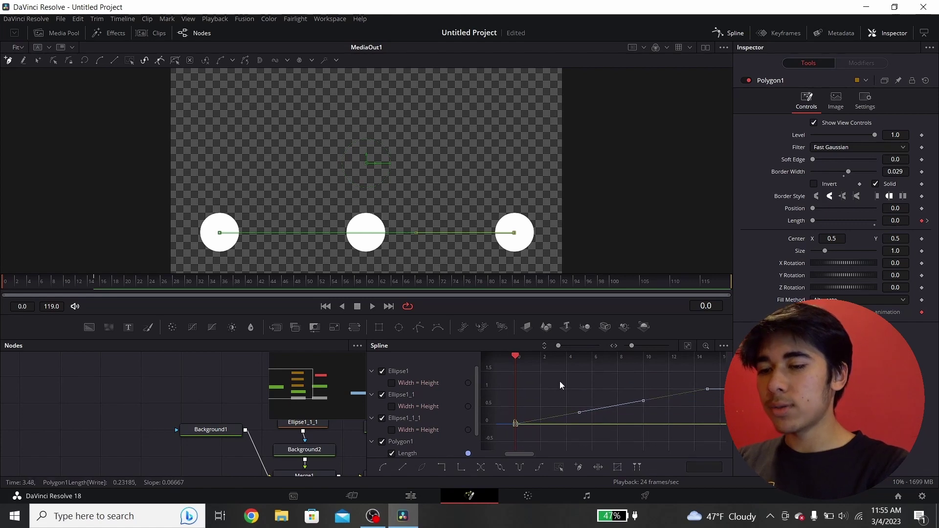
key(s)
key(t)
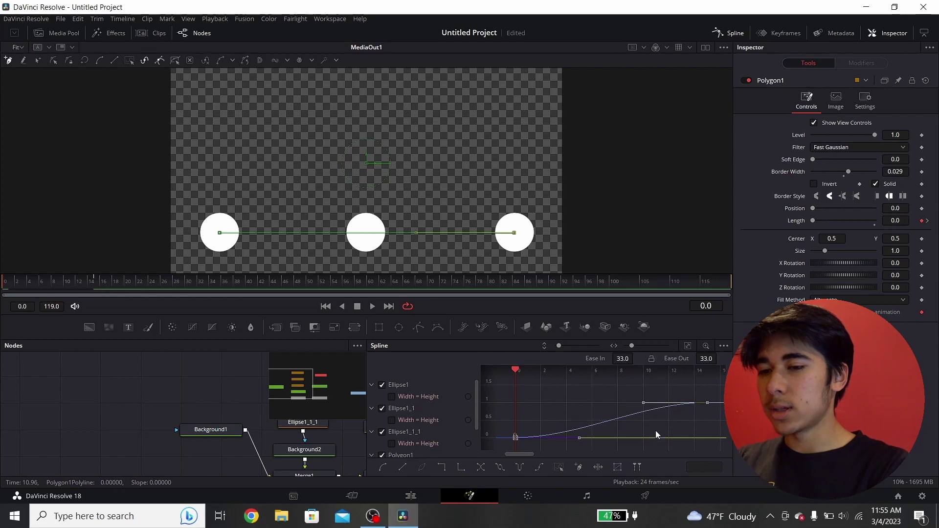
drag(622, 358, 694, 358)
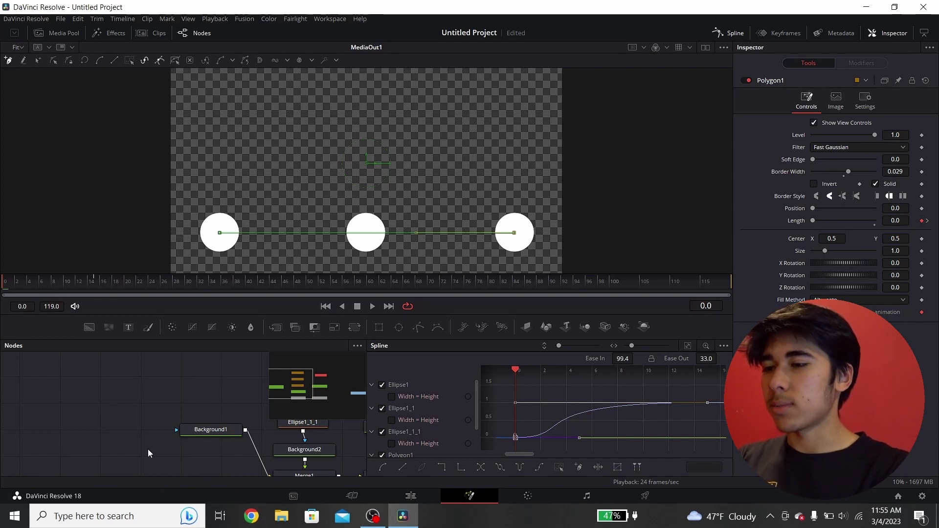
key(space)
key(F8)
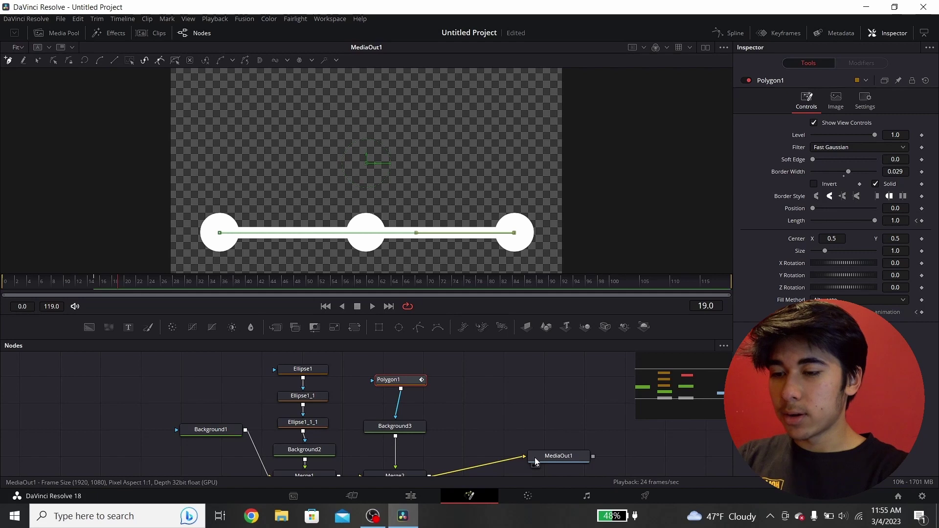
Insert a Drop Shadow node between Merge2 and MediaOut1 and set its Drop Angle to 46.0
click(547, 456)
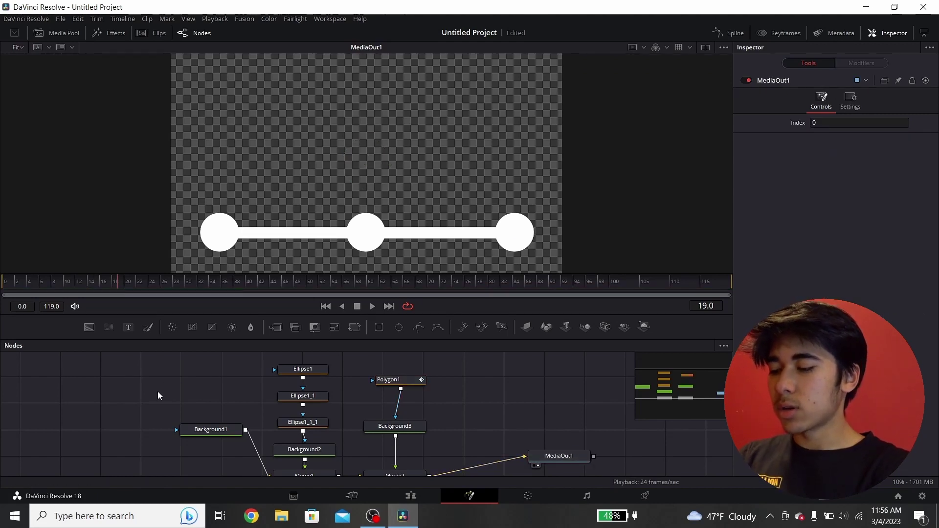
key(shift+space)
text(drop)
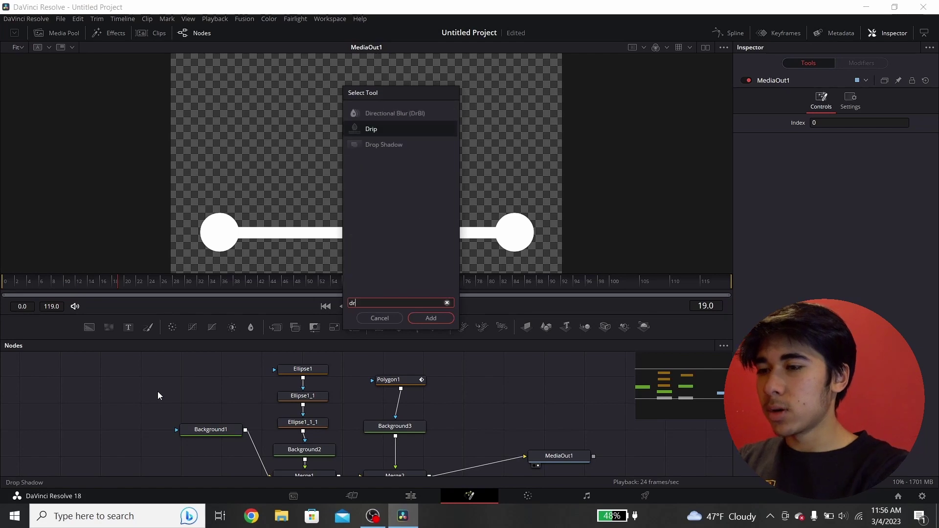
click(423, 319)
drag(149, 390, 475, 471)
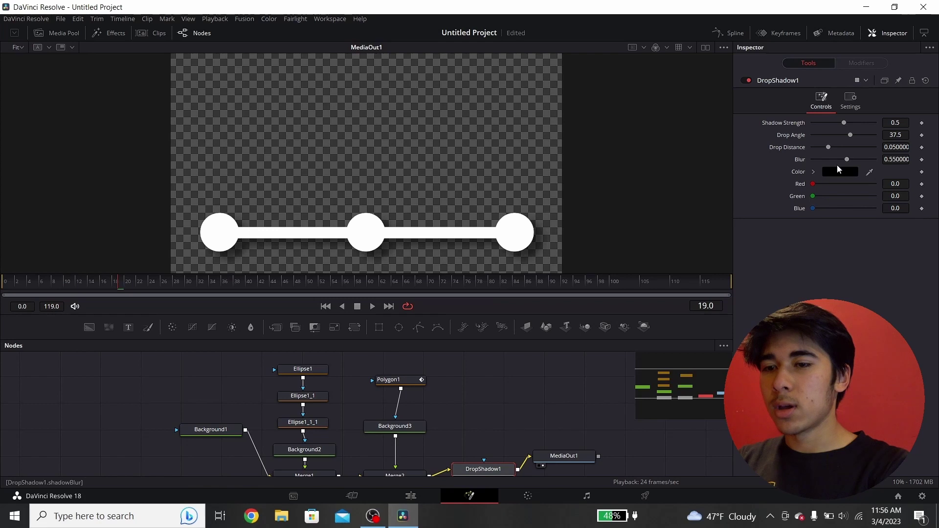
drag(849, 134, 851, 133)
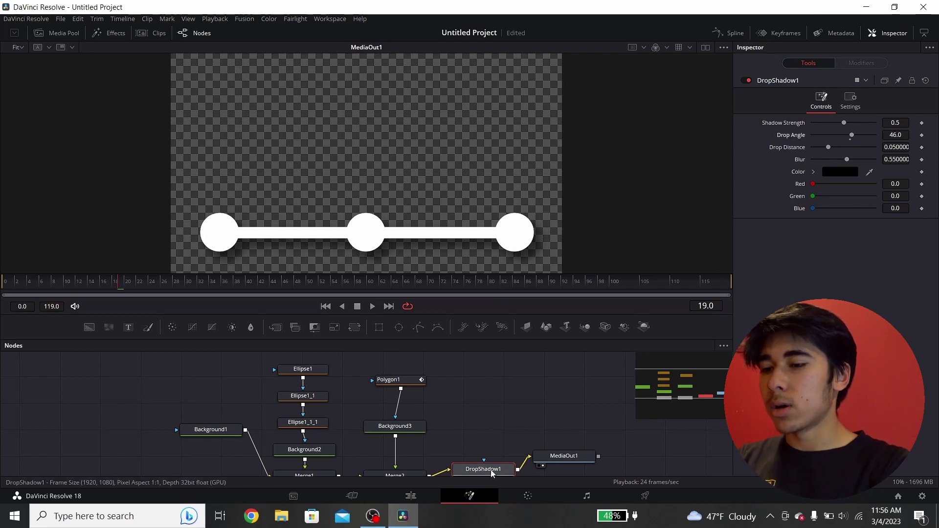
Delete the Drop Shadow node between Merge2 and MediaOut1
key(Delete)
Try a Soft Glow node between Merge2 and MediaOut1 with a Glow Size of 5.5, and delete it
key(shift+space)
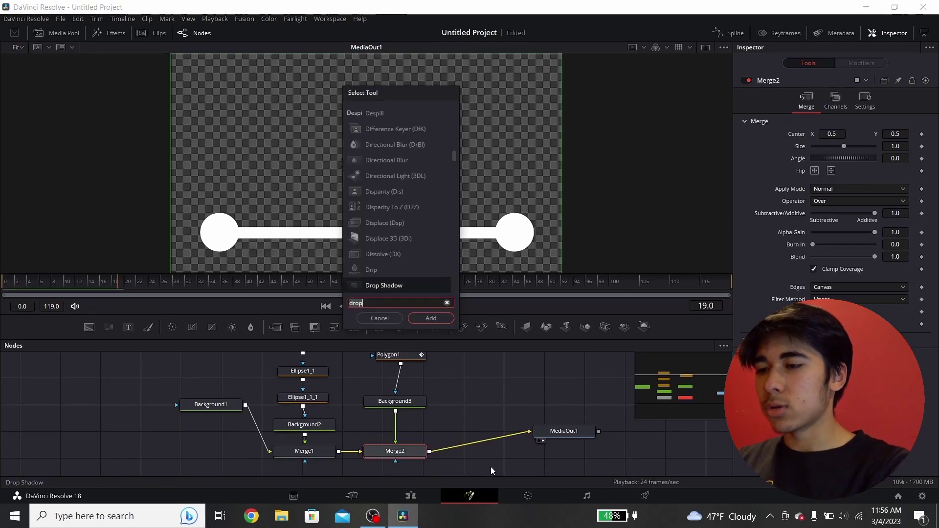
text(soft)
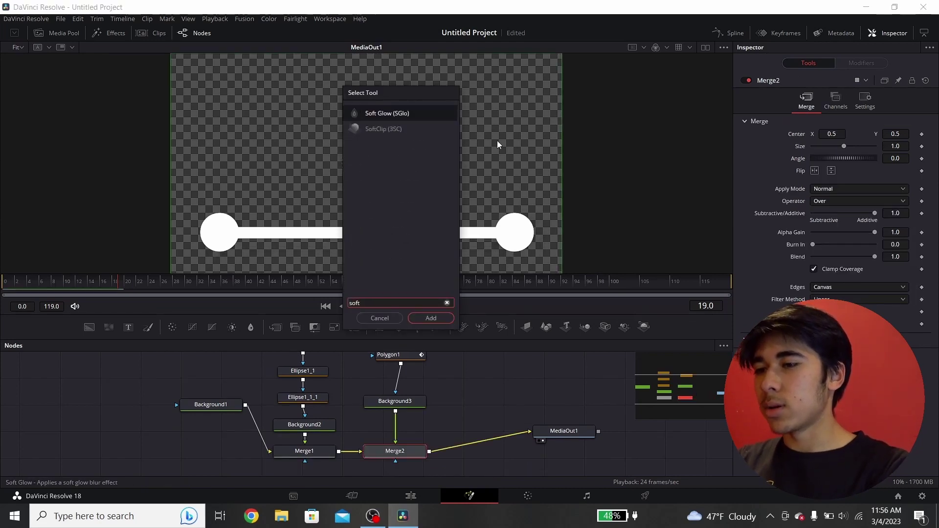
click(439, 320)
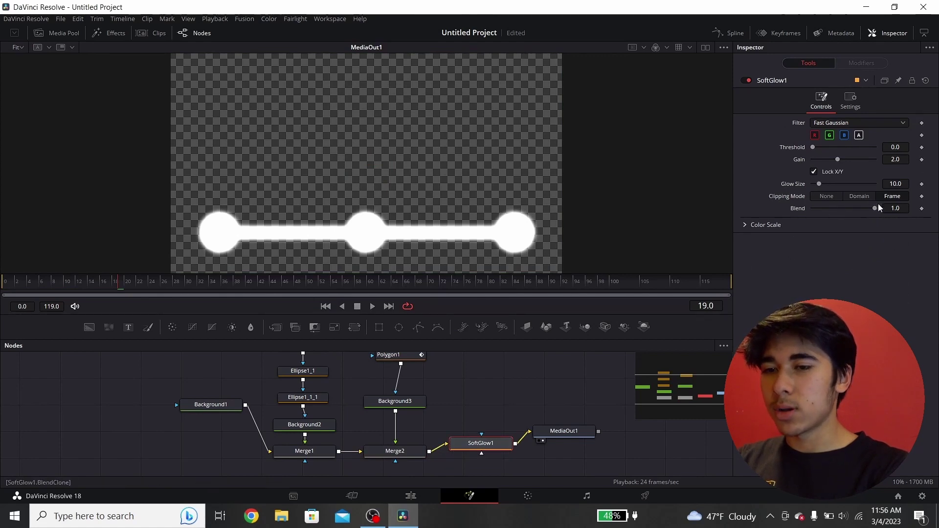
drag(818, 188, 817, 187)
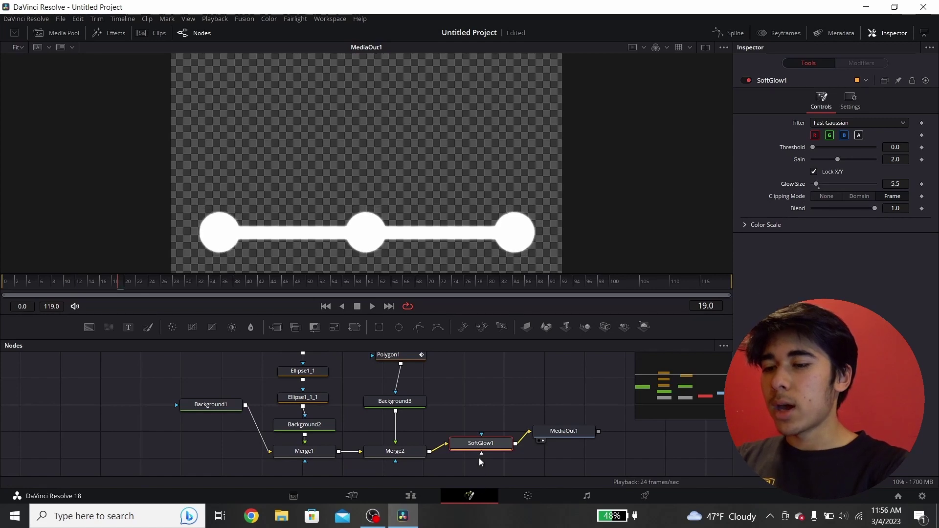
key(Delete)
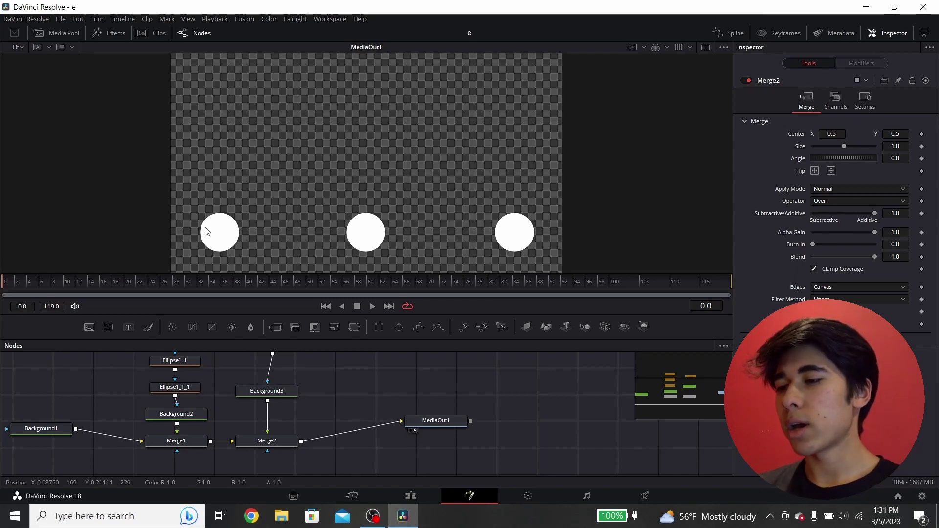
Select the three chained ellipse nodes in the node graph and inspect the settings of Ellipse1_1
key(ctrl+f)
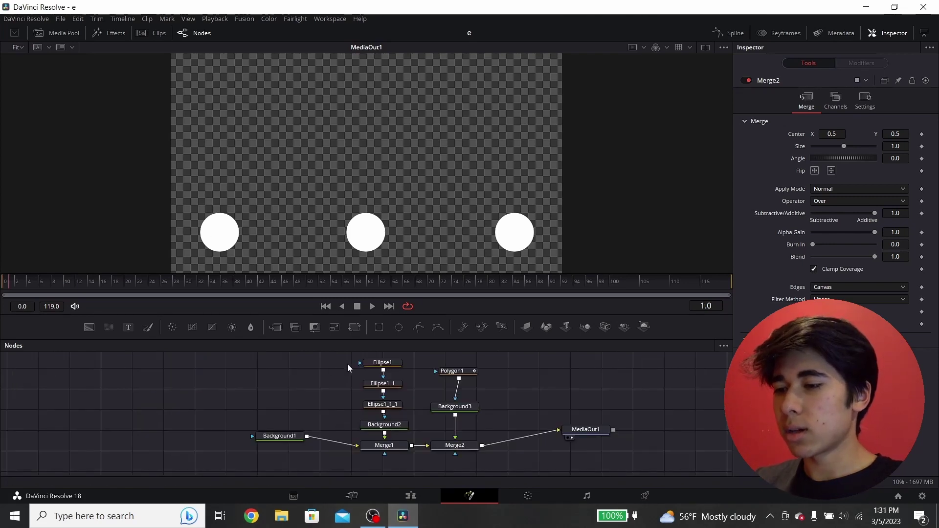
drag(350, 368, 388, 395)
drag(394, 409, 393, 371)
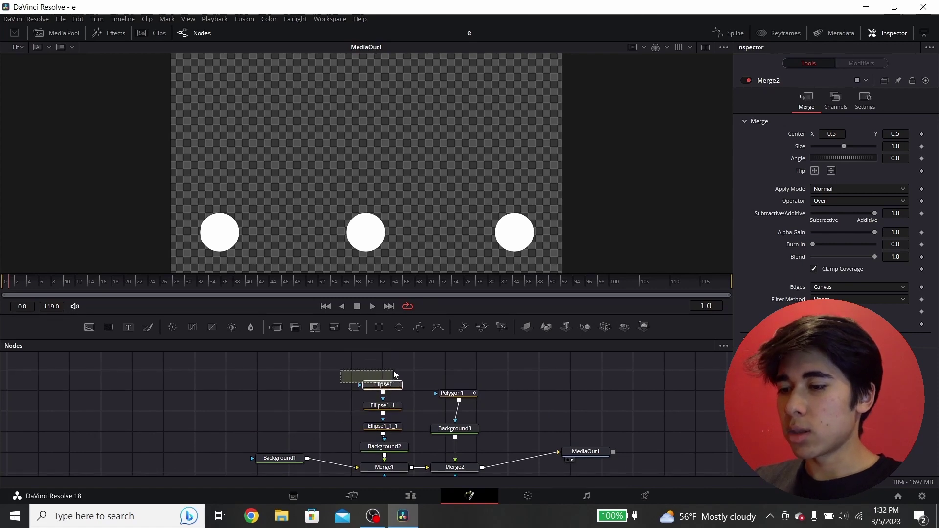
click(334, 372)
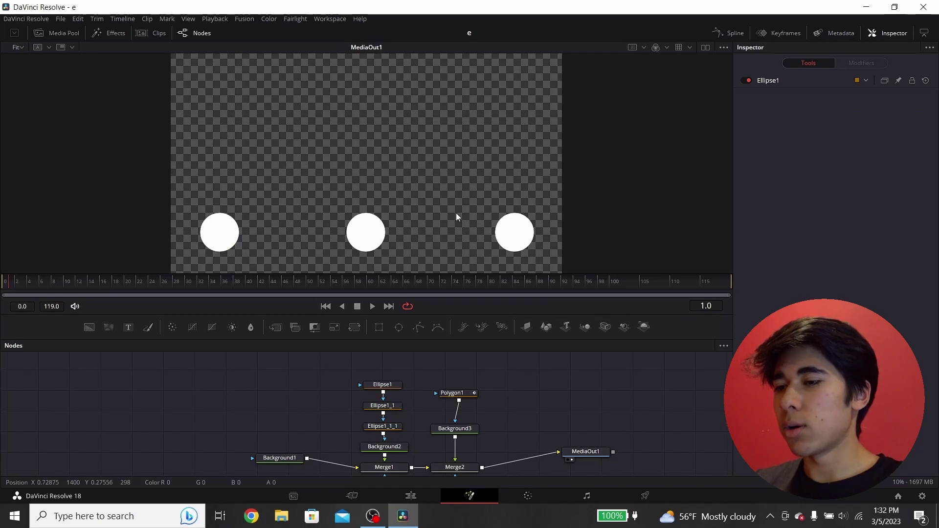
drag(335, 377, 396, 415)
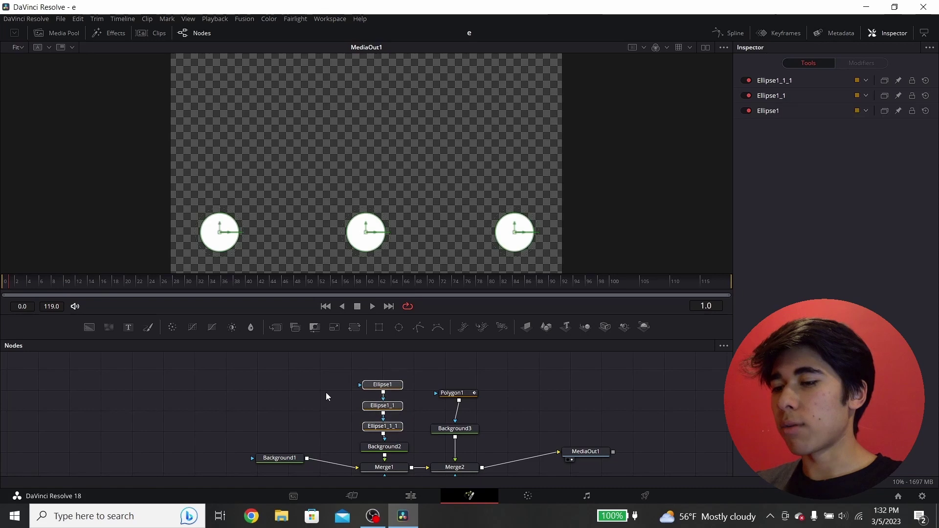
click(383, 408)
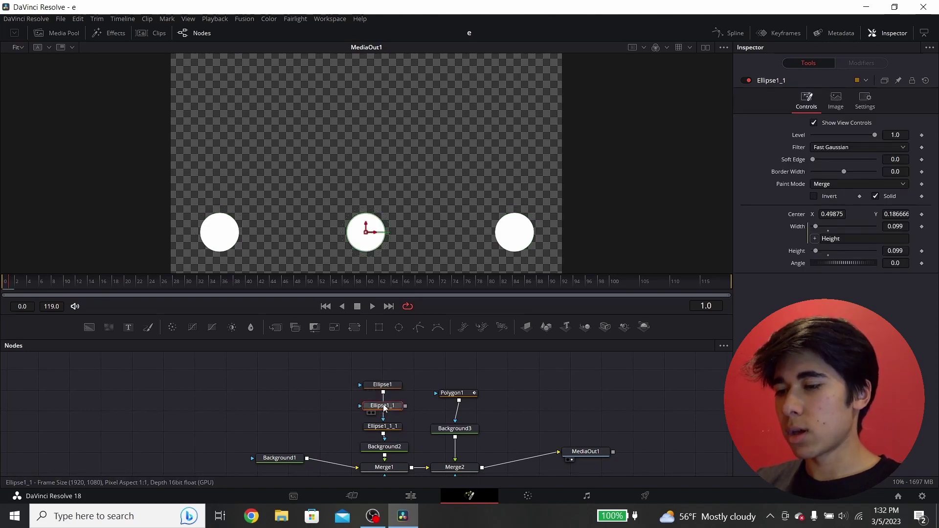
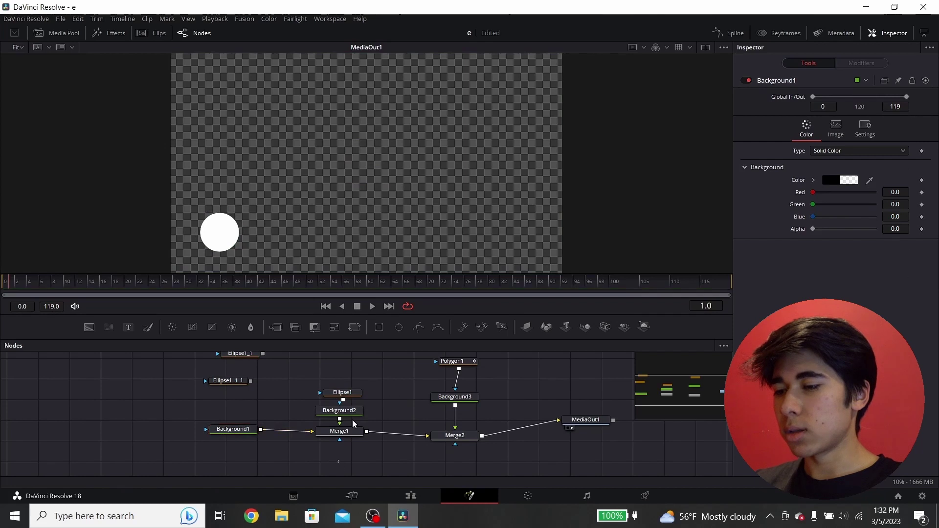
Give Ellipse1_1 its own copy of Background2 and merge it into the chain after Merge1
drag(364, 464, 310, 398)
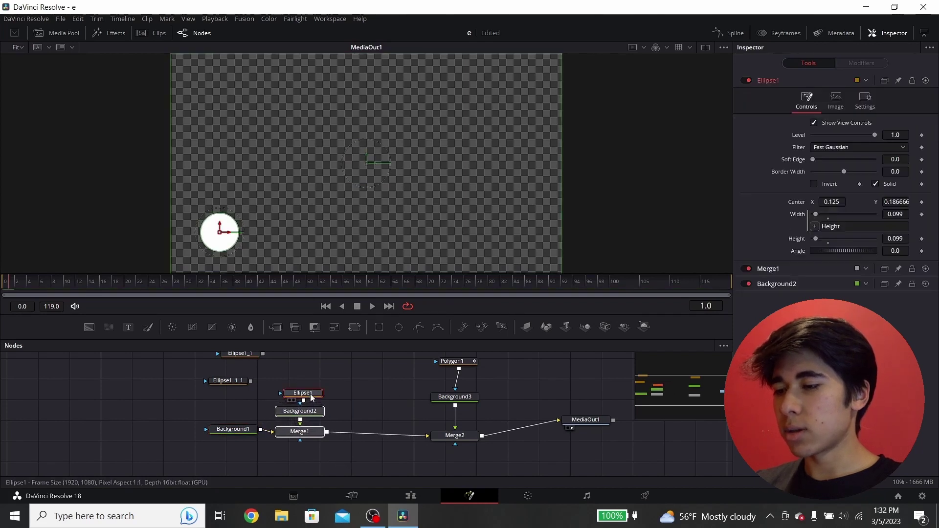
click(365, 394)
drag(233, 355, 350, 391)
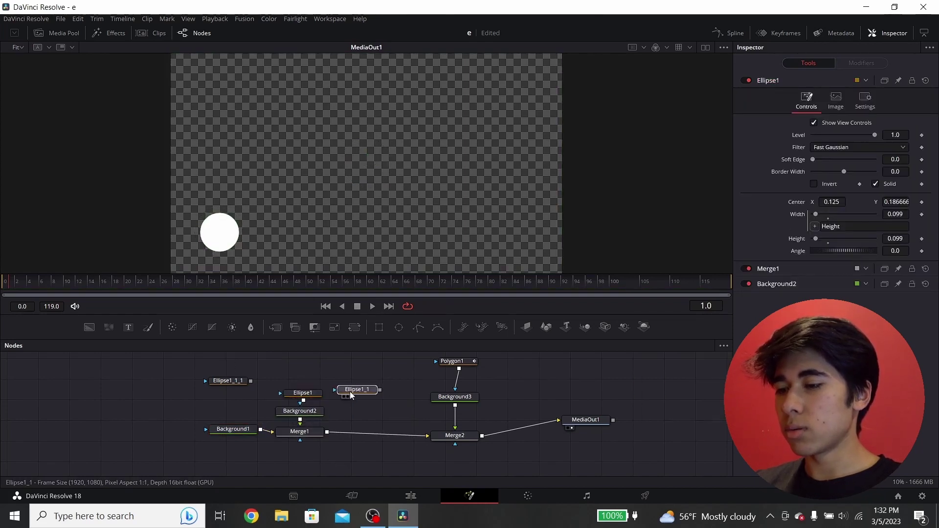
click(306, 410)
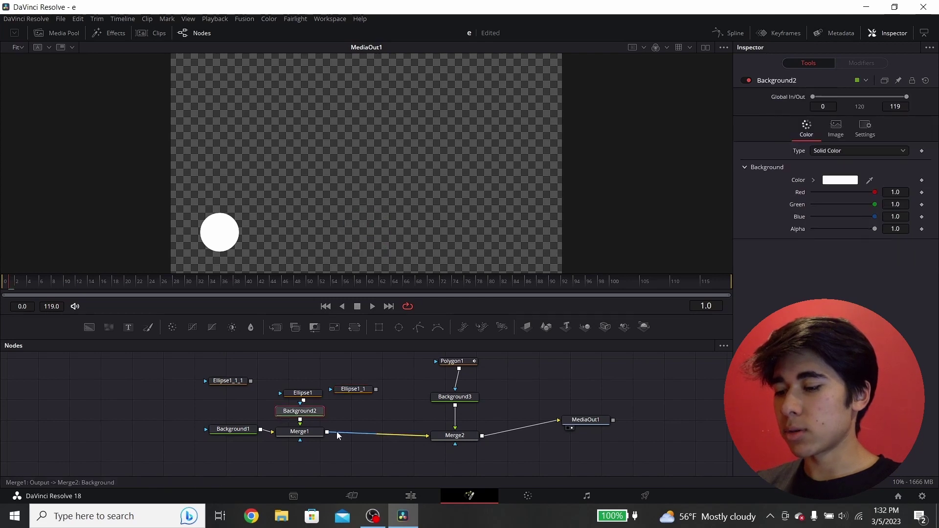
key(ctrl+c)
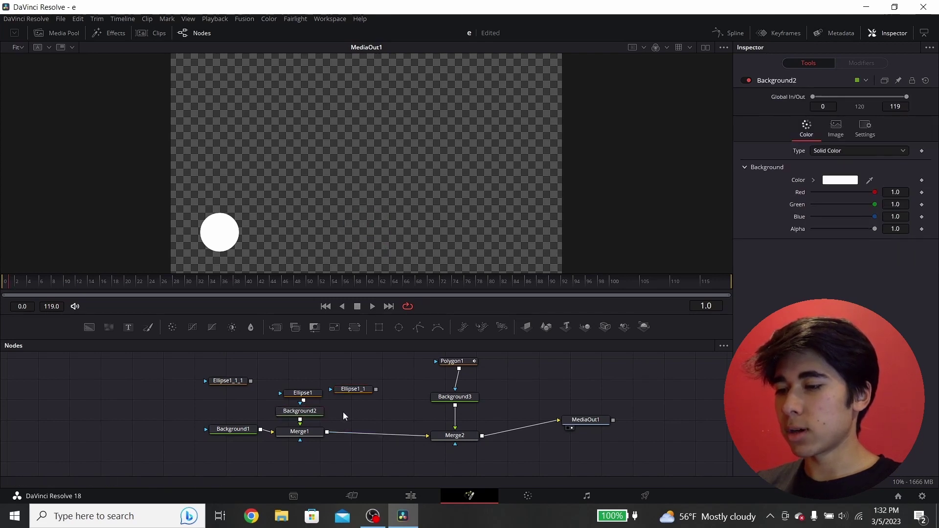
key(ctrl+v)
drag(375, 389, 329, 434)
drag(226, 382, 312, 432)
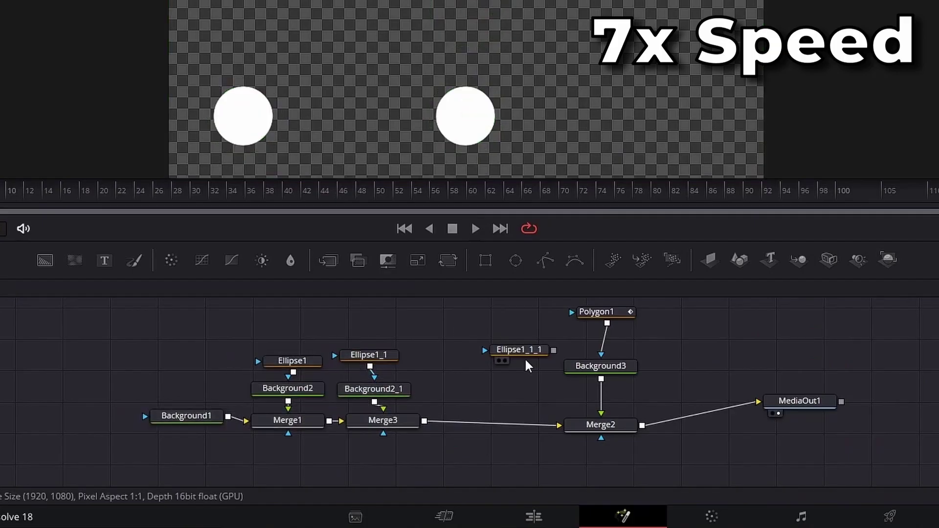
Duplicate Background2_1 for Ellipse1_1_1 and merge the copy into the chain between Merge3 and Merge2
click(374, 388)
key(ctrl+c)
key(ctrl+v)
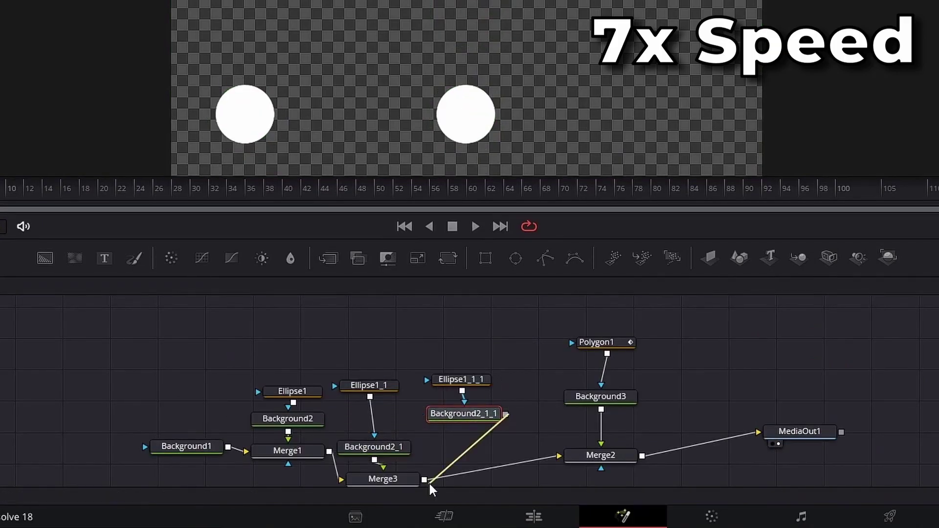
drag(429, 484, 478, 450)
Arrange the three ellipse branches and the Polygon1 branch in neat adjacent columns above their merge nodes
drag(291, 335, 233, 414)
drag(383, 450, 319, 444)
drag(373, 419, 318, 412)
drag(368, 357, 319, 376)
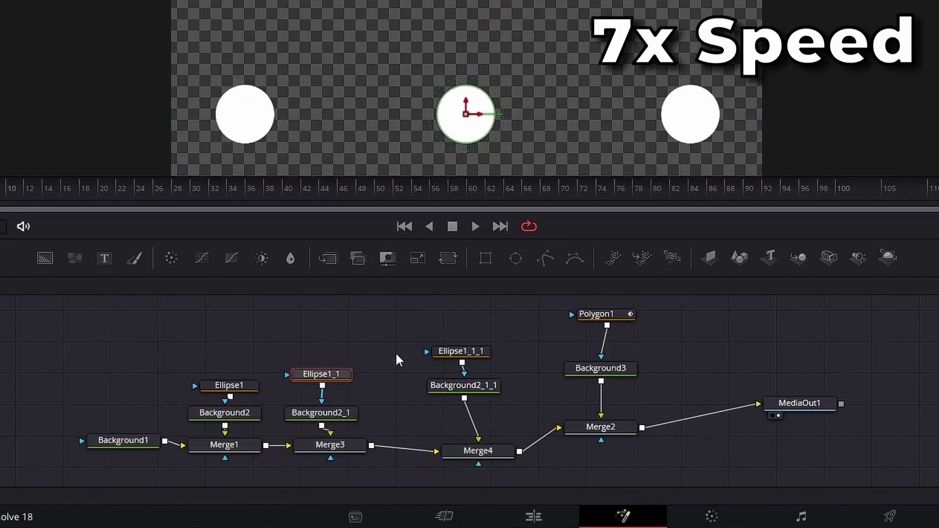
drag(461, 351, 465, 377)
drag(464, 385, 426, 406)
drag(634, 475, 563, 305)
drag(600, 314, 538, 353)
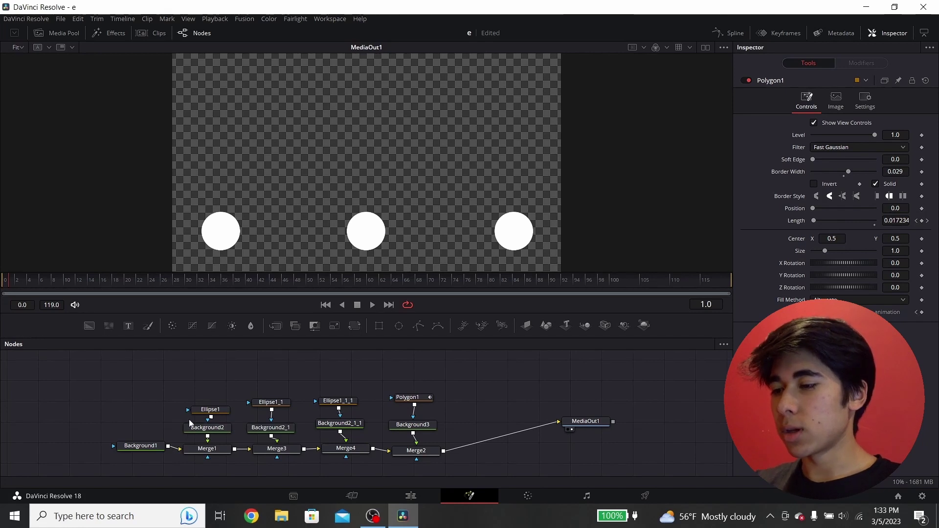
click(211, 409)
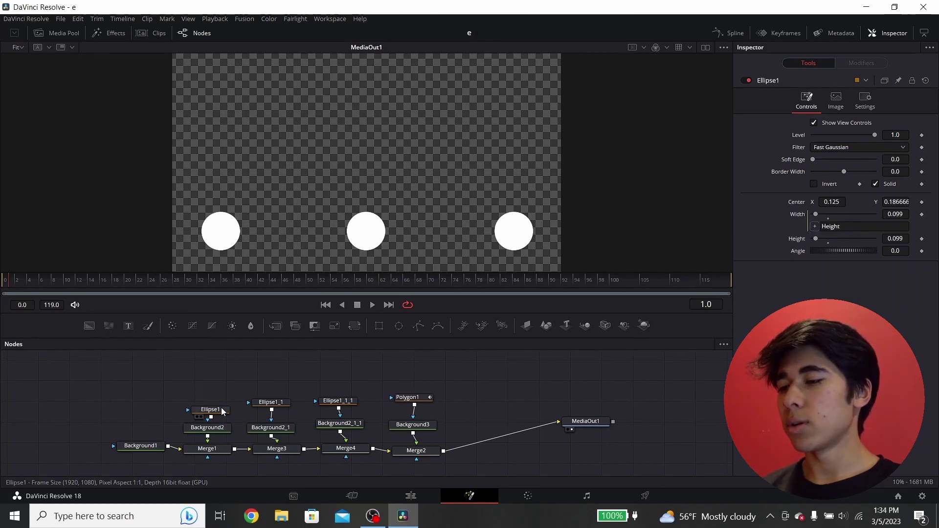
drag(222, 412, 220, 404)
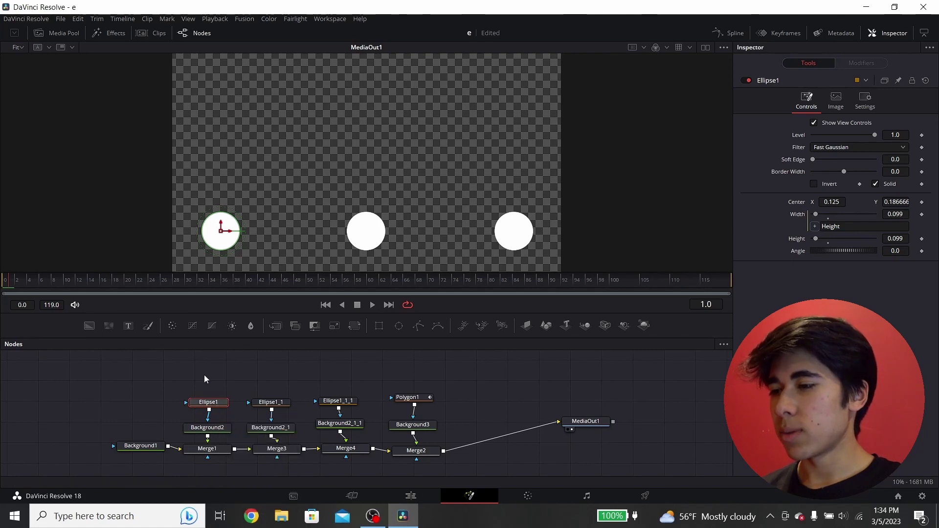
Change the first circle's Background2 color to yellow (#ffff00)
click(208, 428)
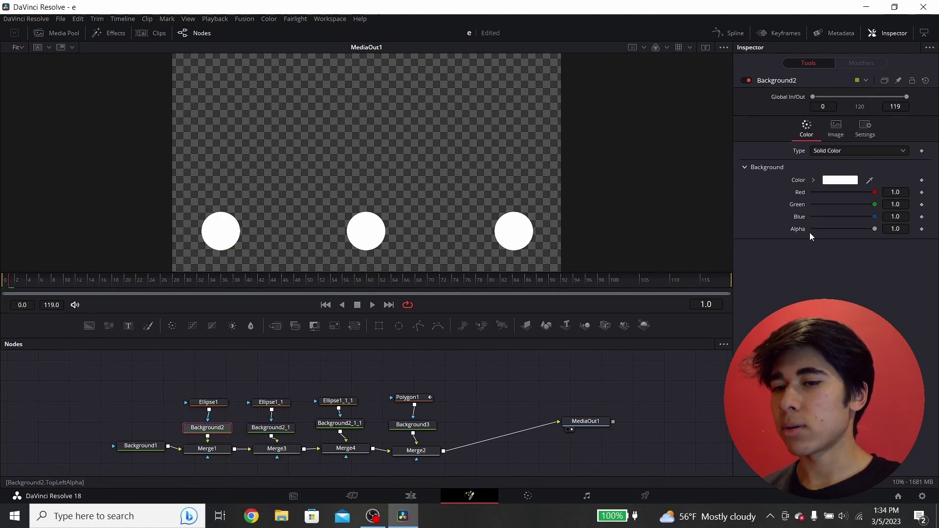
click(833, 180)
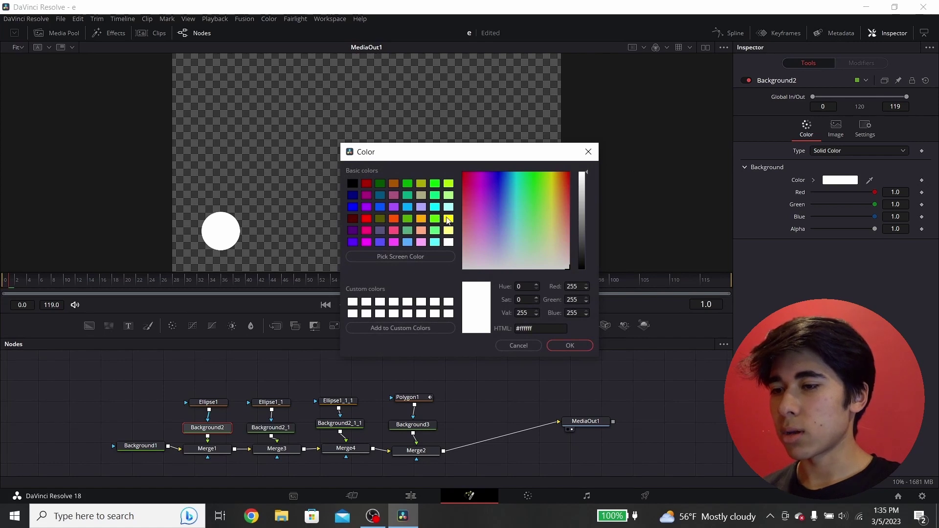
click(448, 219)
click(569, 345)
Keyframe the middle circle's white Background2_1 color at frame 3, just before the line reaches it
mouse_move(41, 281)
mouse_down()
mouse_move(12, 278)
mouse_move(41, 277)
mouse_move(26, 277)
mouse_up()
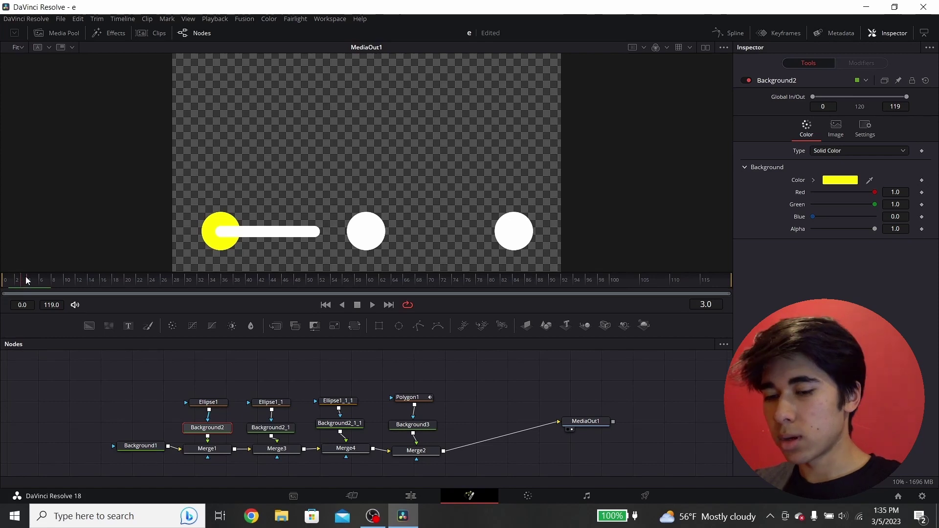
key(Right)
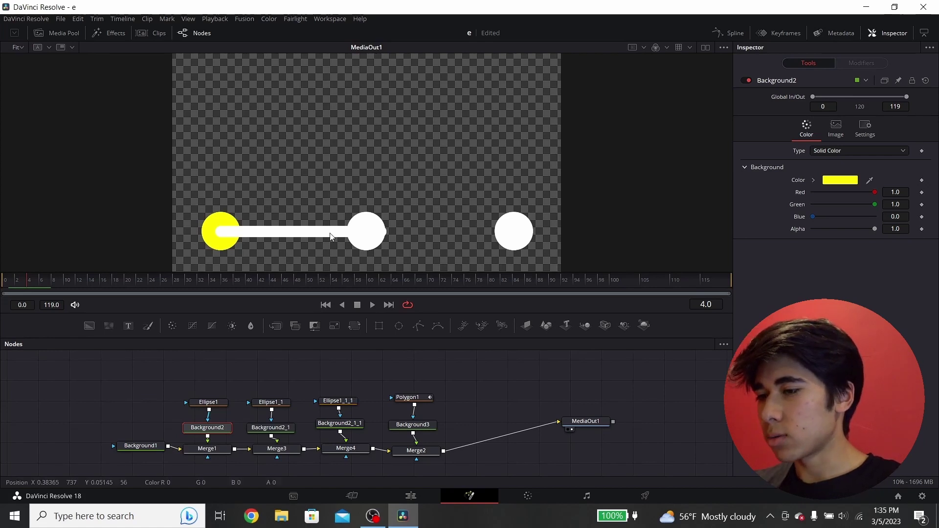
click(277, 429)
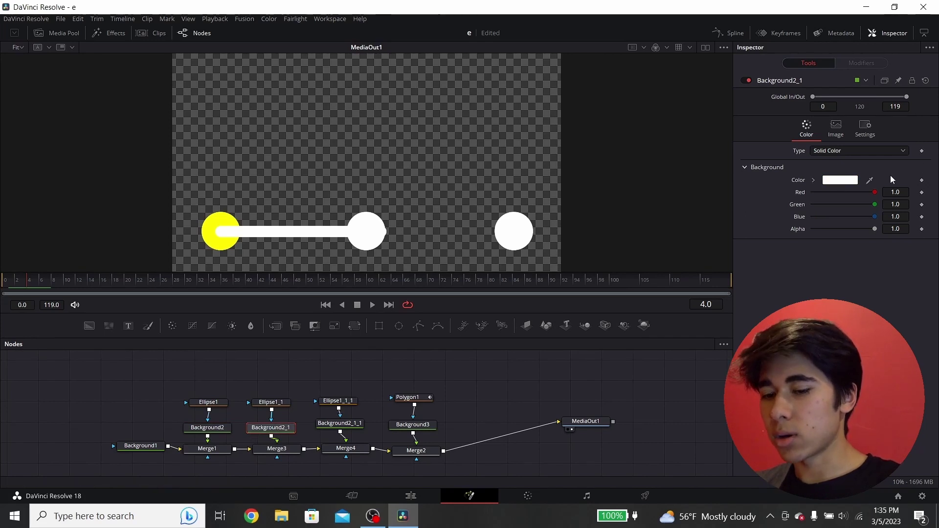
key(Left)
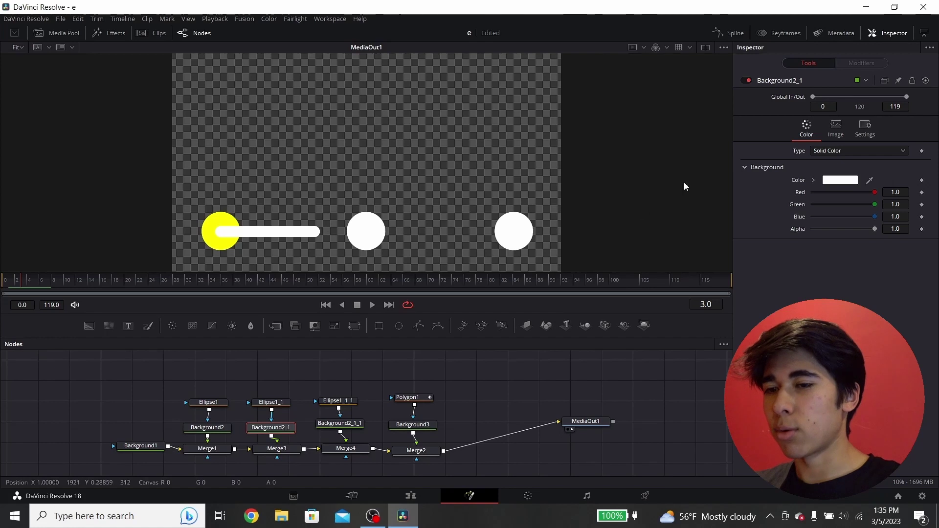
click(922, 180)
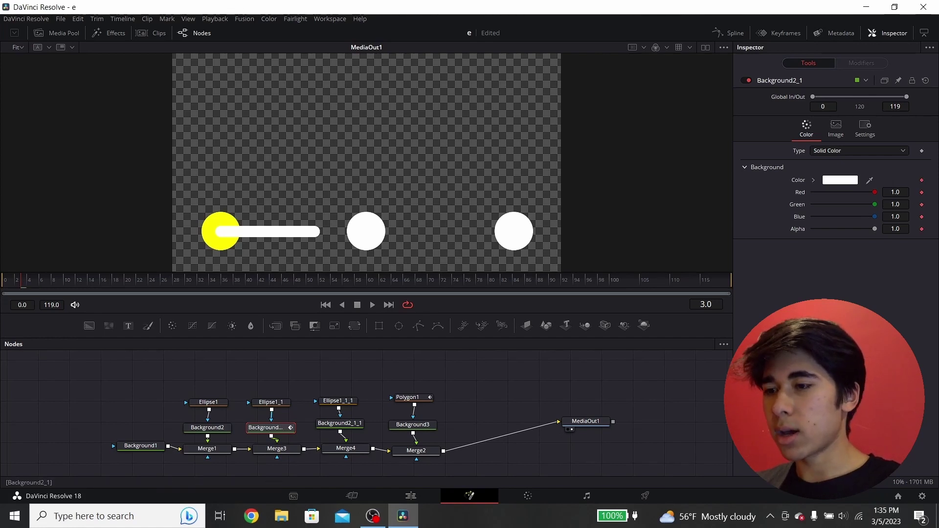
Set the middle circle's Background2_1 color to yellow (#ffff00) at frame 4
key(Right)
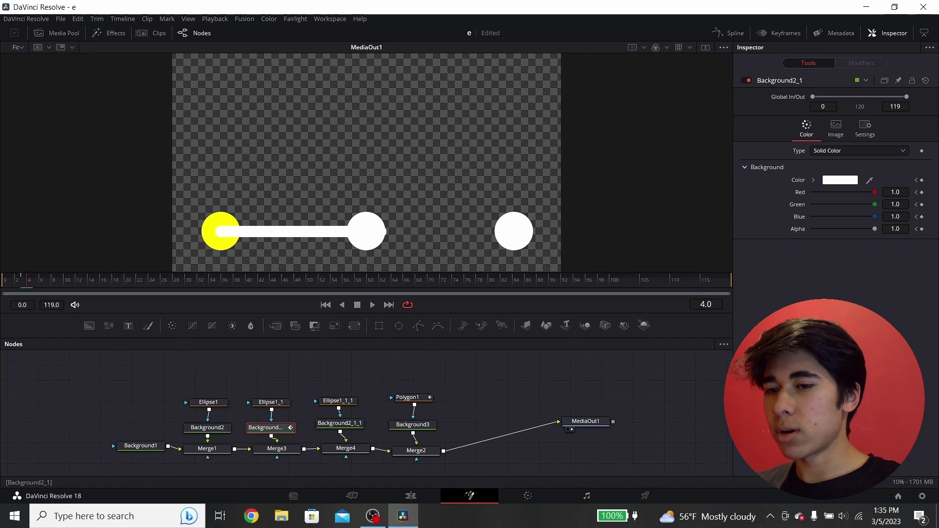
click(828, 181)
click(440, 218)
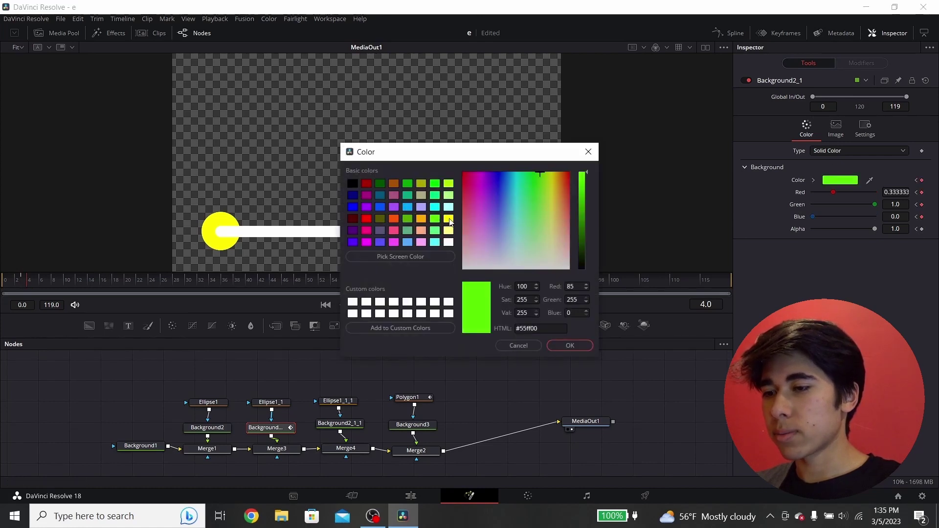
click(448, 219)
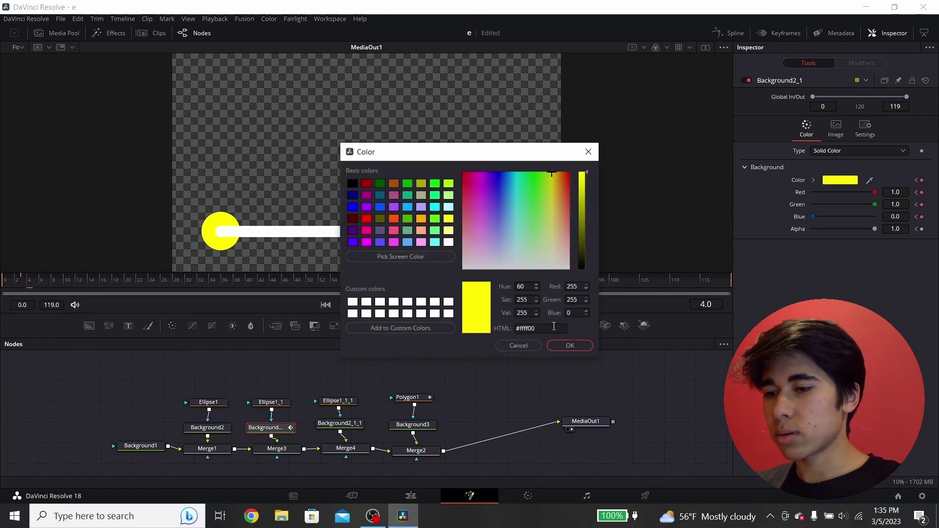
click(557, 343)
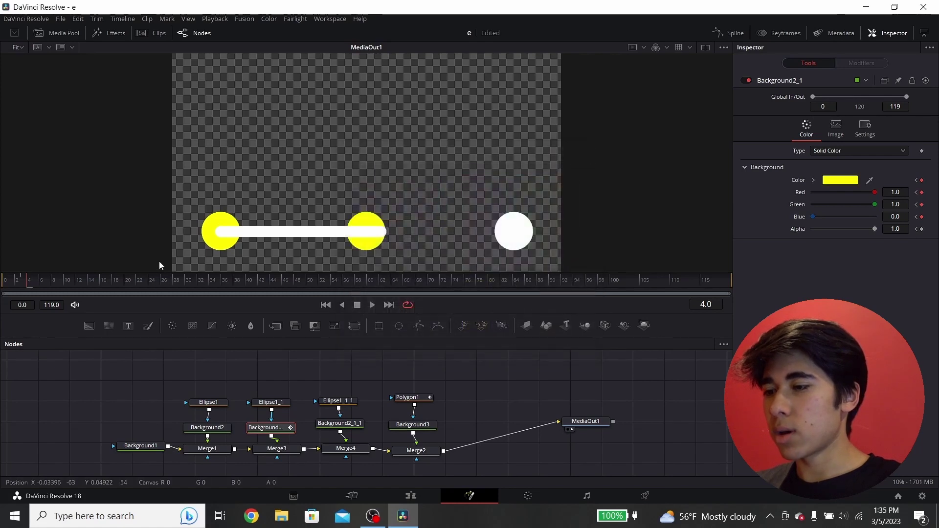
Step back to frame 0 and forward to frame 6 to check the middle circle's color change
key(Left)
key(Left)
key(Left)
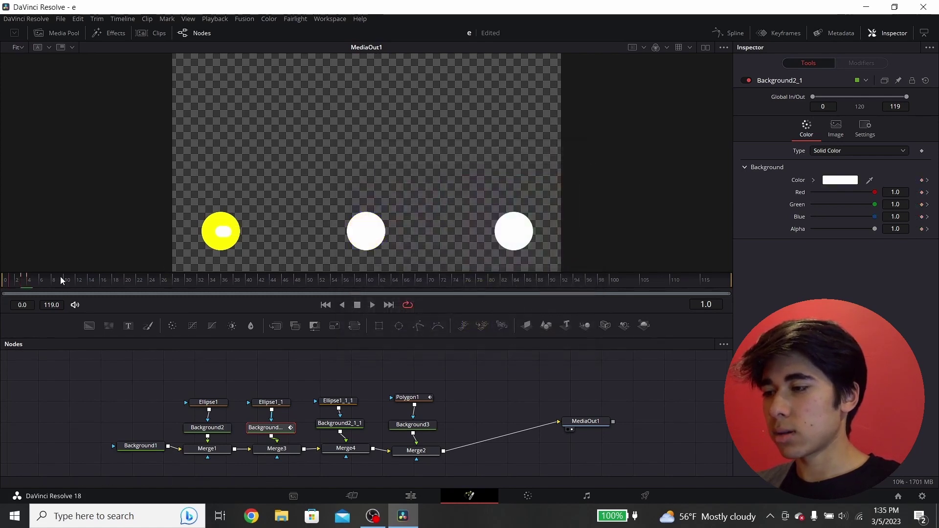
key(Left)
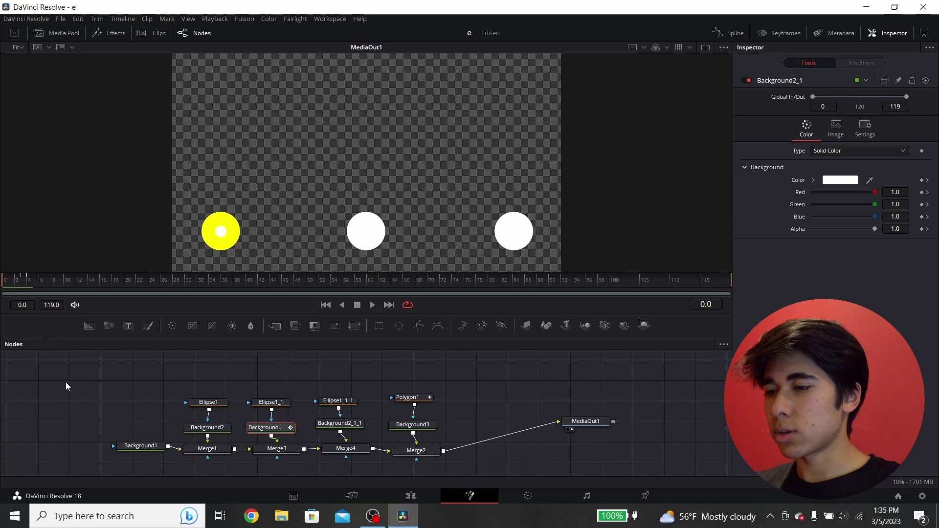
key(Right)
key(Right)
key(Right)
key(Right)
key(Right)
key(Right)
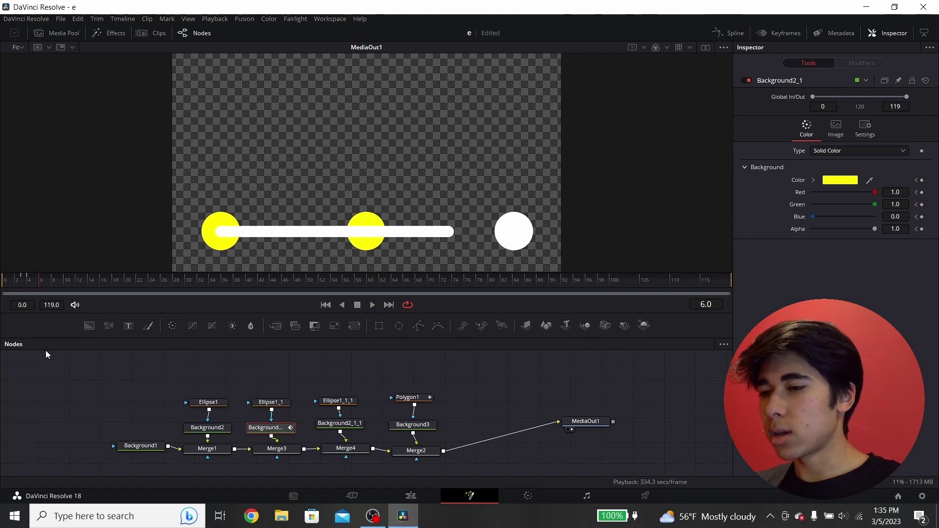
Keyframe the third circle's white Background2_1_1 color at frame 9, just before the line reaches it
key(Right)
key(Right)
key(Right)
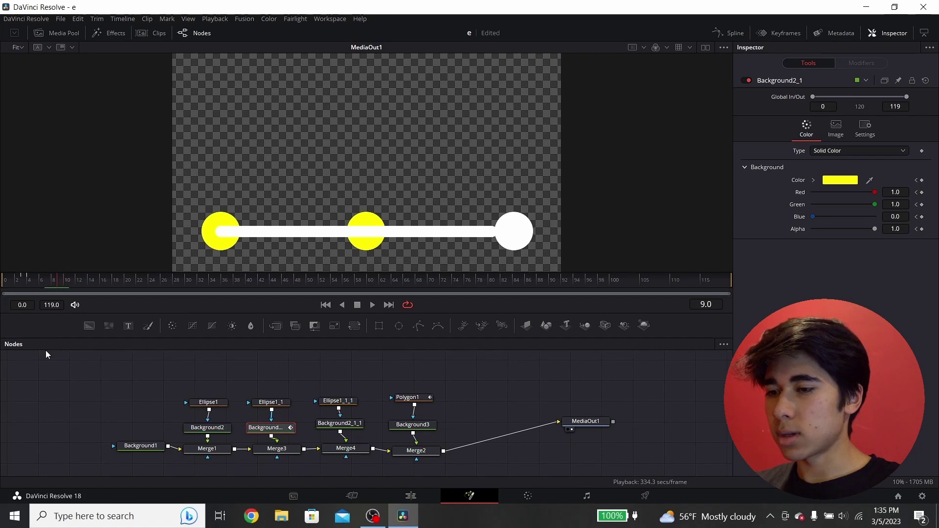
click(356, 424)
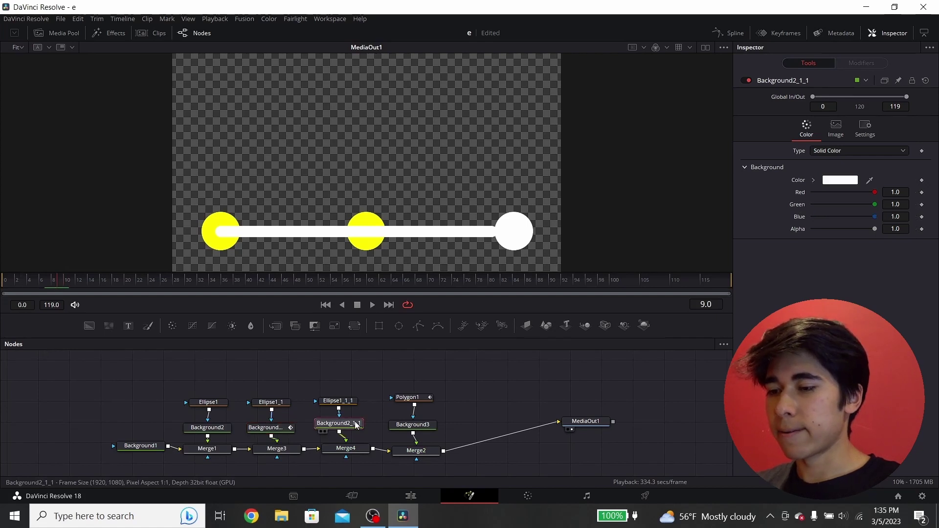
click(921, 180)
Set the third circle's Background2_1_1 color to yellow (#ffff00) at frame 10
key(Right)
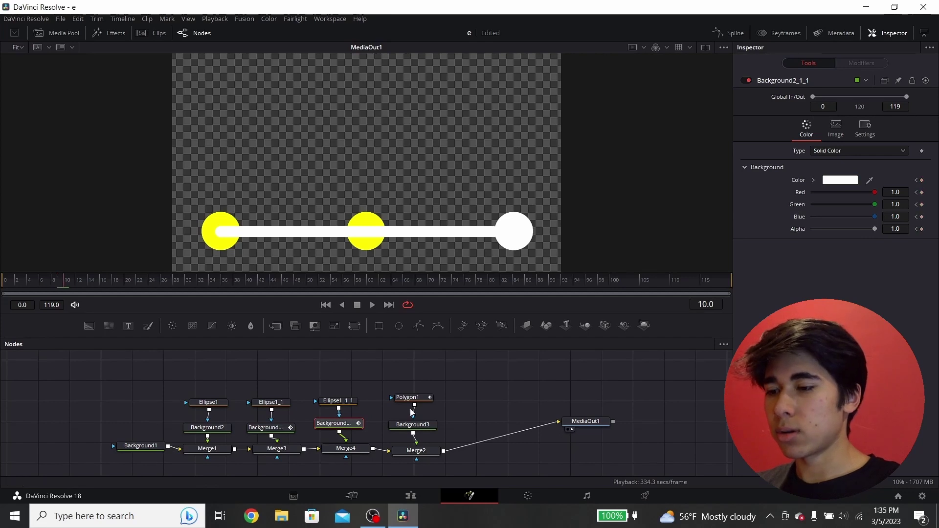
click(840, 180)
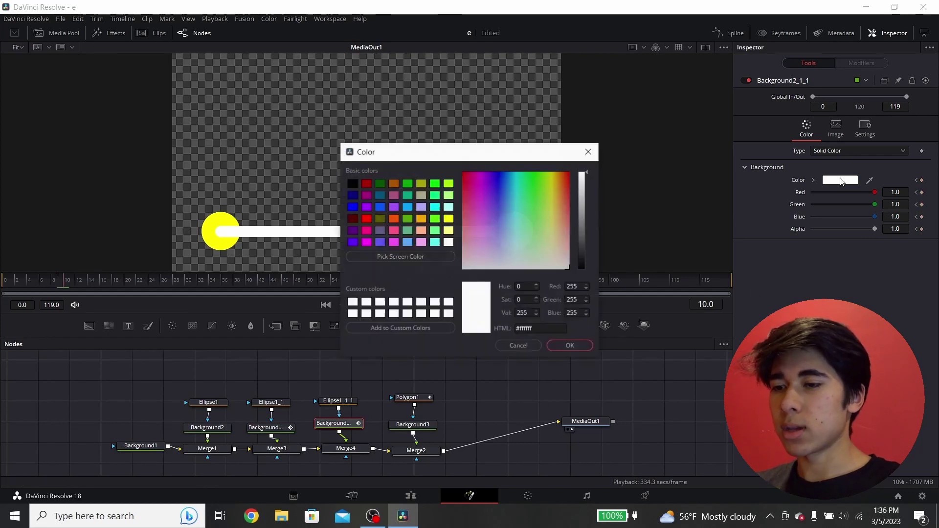
click(448, 218)
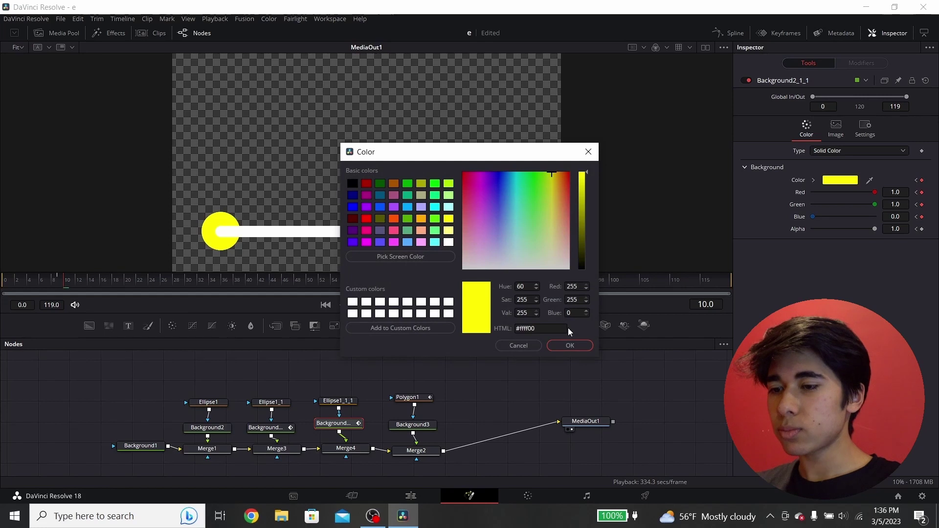
click(570, 343)
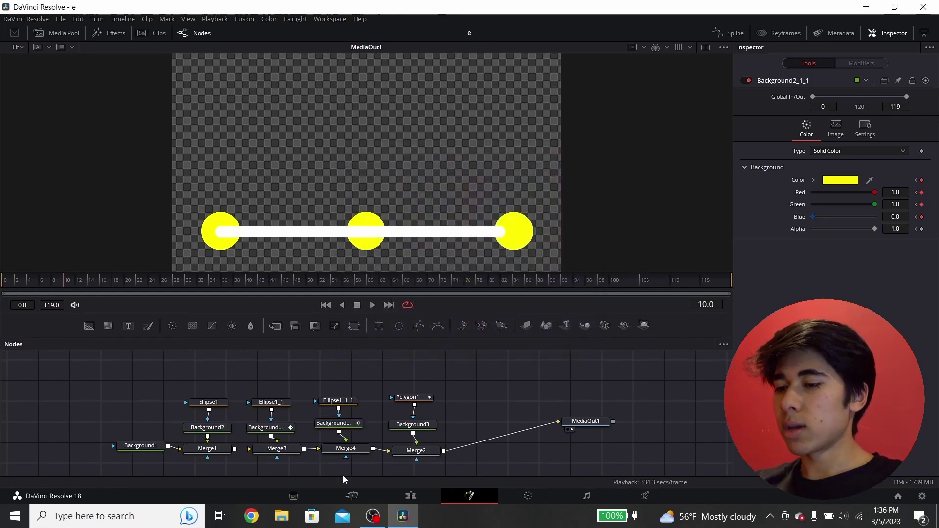
Change the connecting line's Background3 color to yellow and scrub back through the animation
click(424, 424)
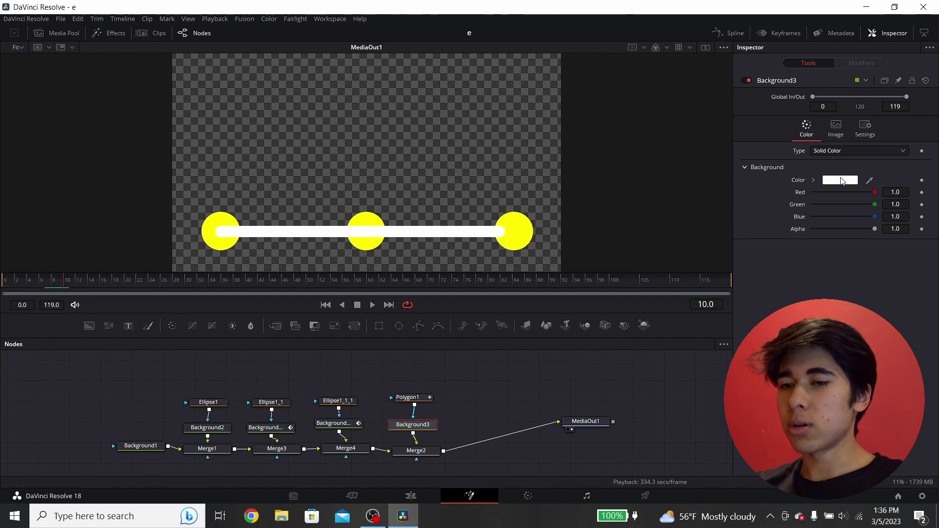
click(839, 180)
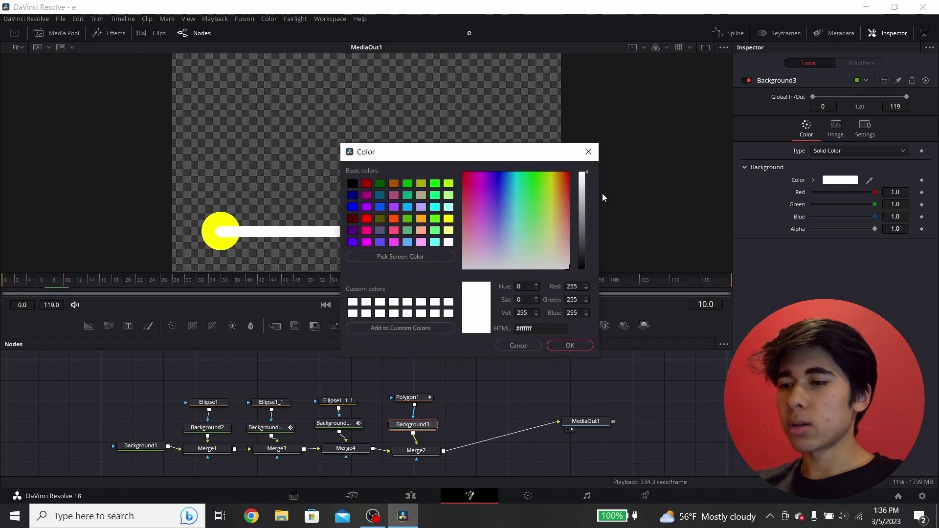
click(447, 218)
click(584, 346)
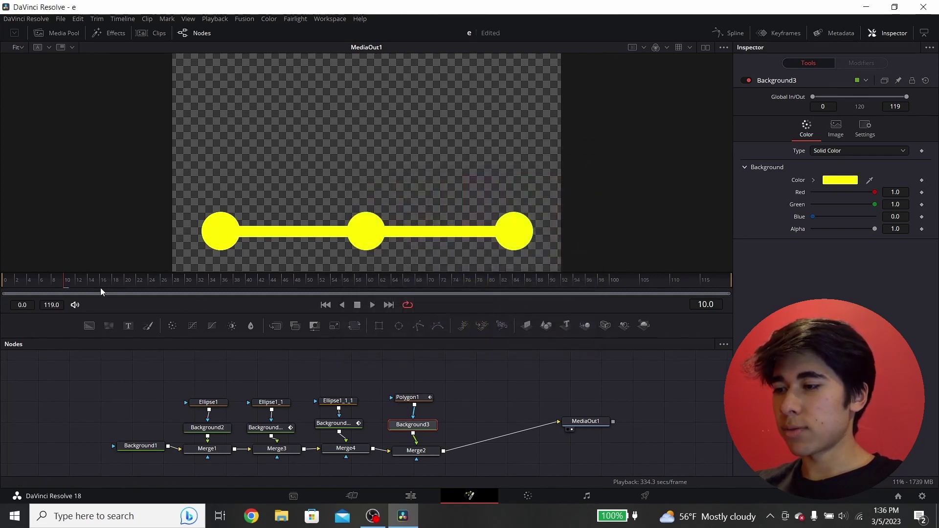
drag(61, 272, 20, 272)
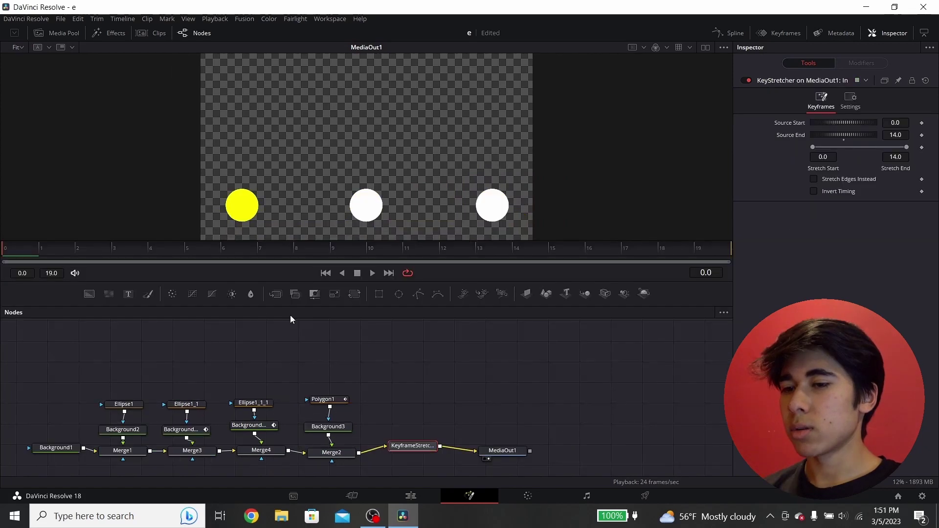
Scrub the opening frames and examine the keyframed Background2_1, Background2_1_1 and Polygon1 nodes
click(62, 252)
drag(62, 251, 5, 248)
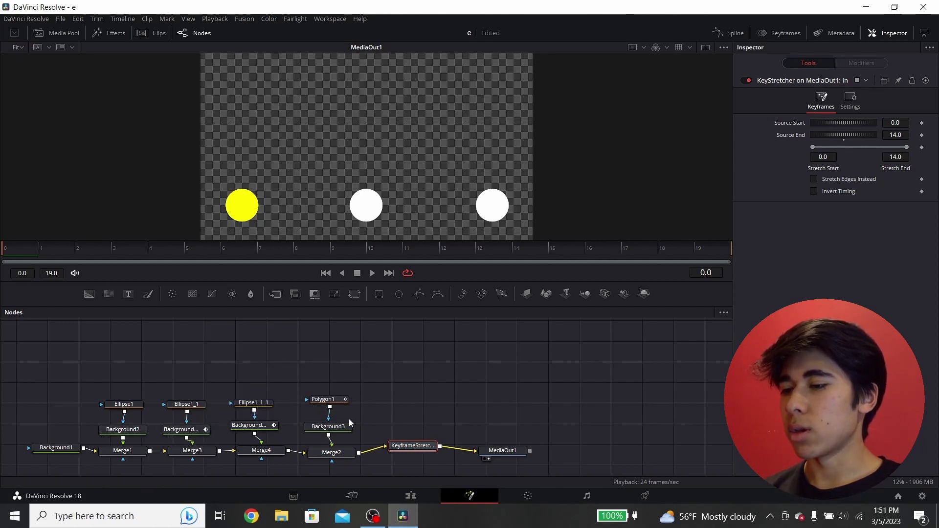
mouse_move(315, 395)
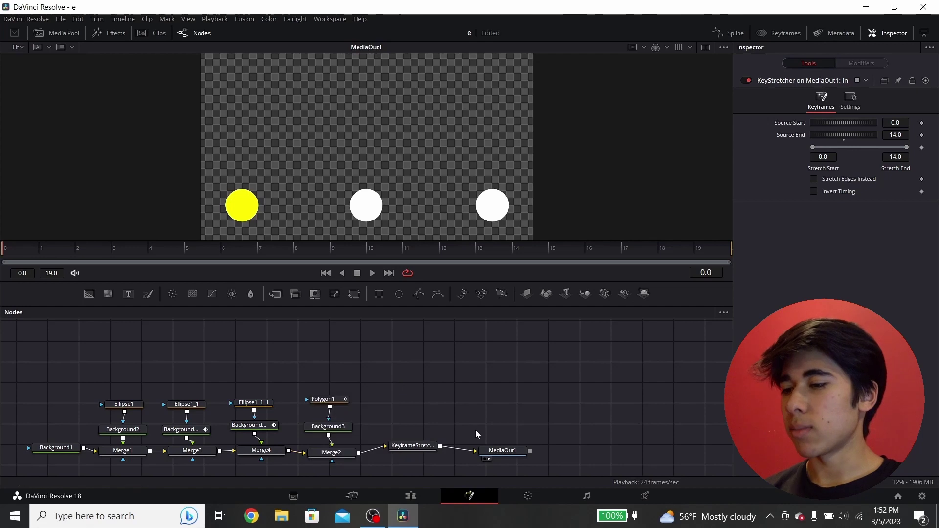
click(269, 429)
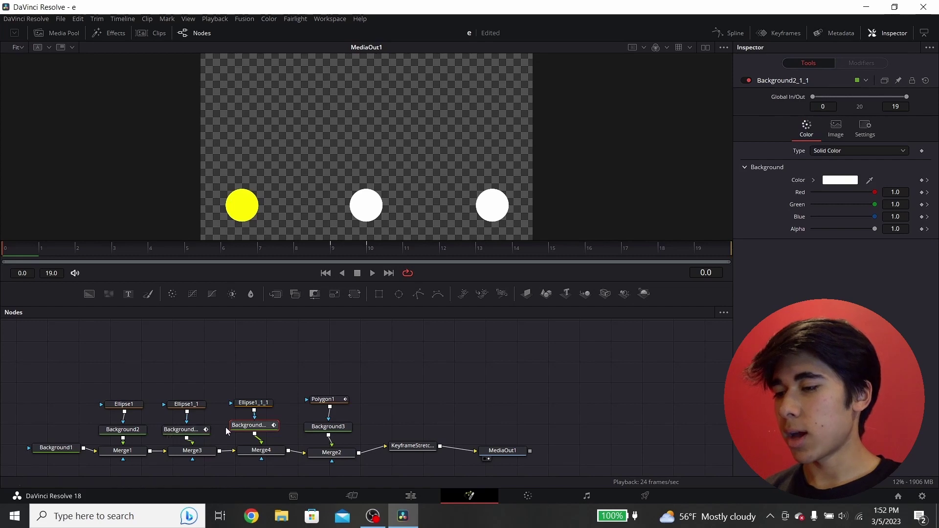
click(200, 435)
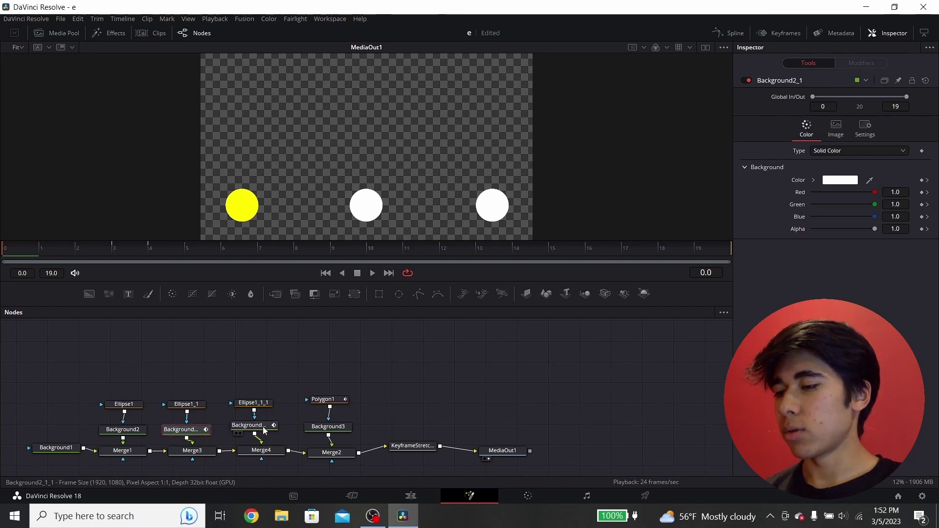
drag(200, 433, 200, 429)
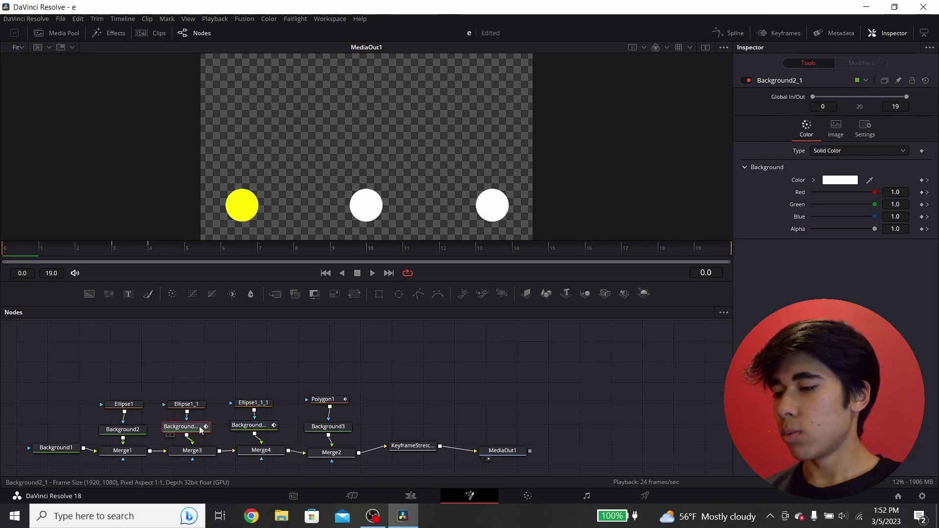
click(253, 430)
click(186, 426)
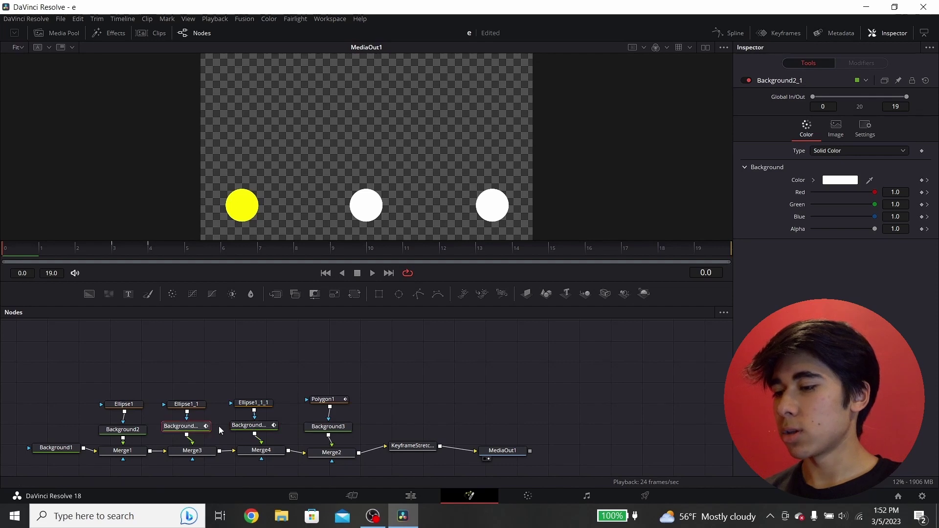
click(252, 425)
click(323, 398)
Scrub the animation to frame 14 in Fusion, and check its timing across the shortened clip on the Edit page
drag(27, 251, 530, 252)
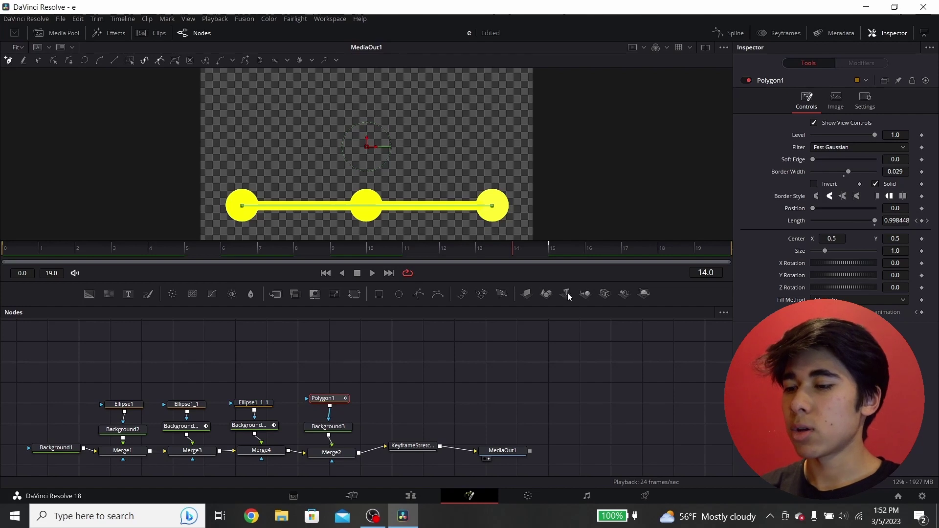
click(411, 496)
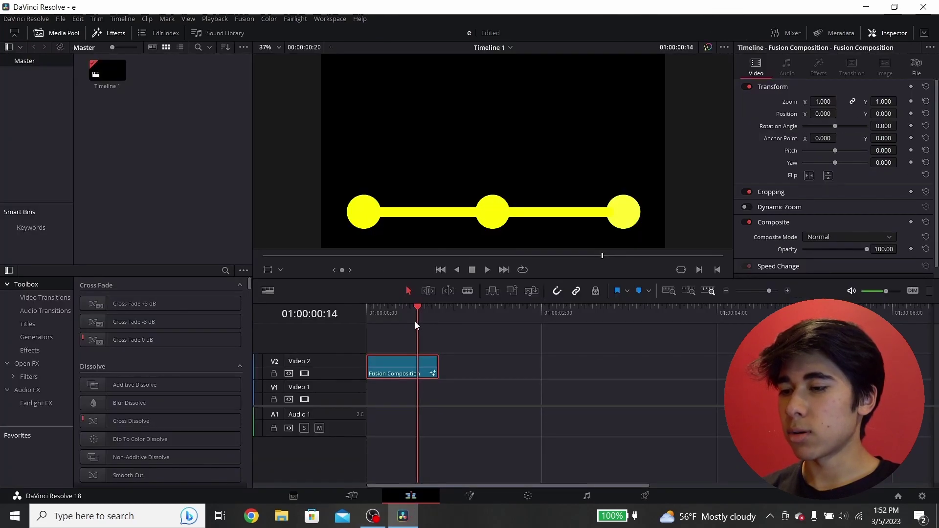
drag(415, 321, 435, 319)
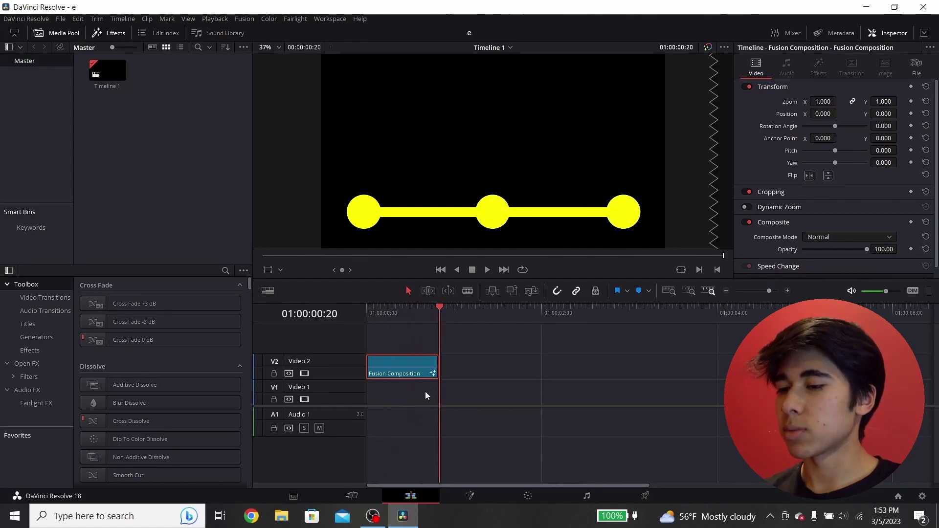
drag(416, 310, 396, 315)
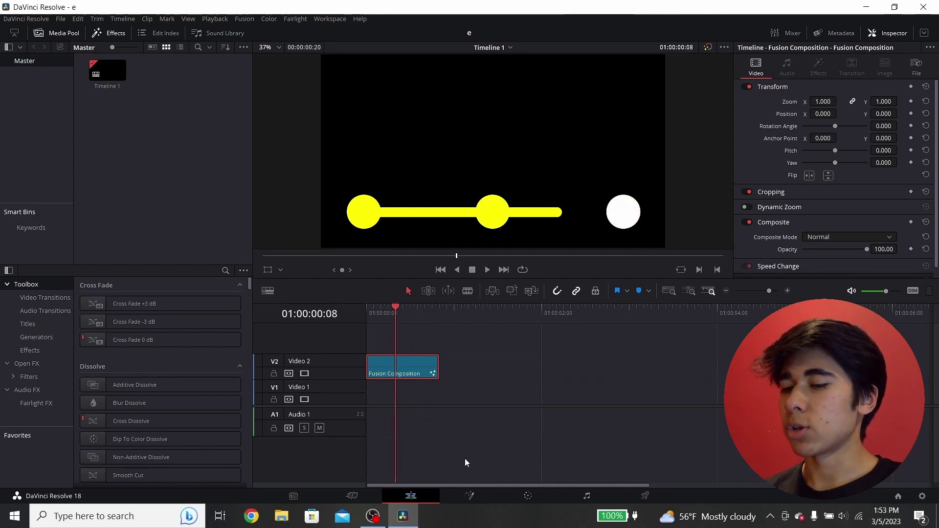
Return to the Fusion page and delete the existing Keyframe Stretcher node before MediaOut1
click(471, 495)
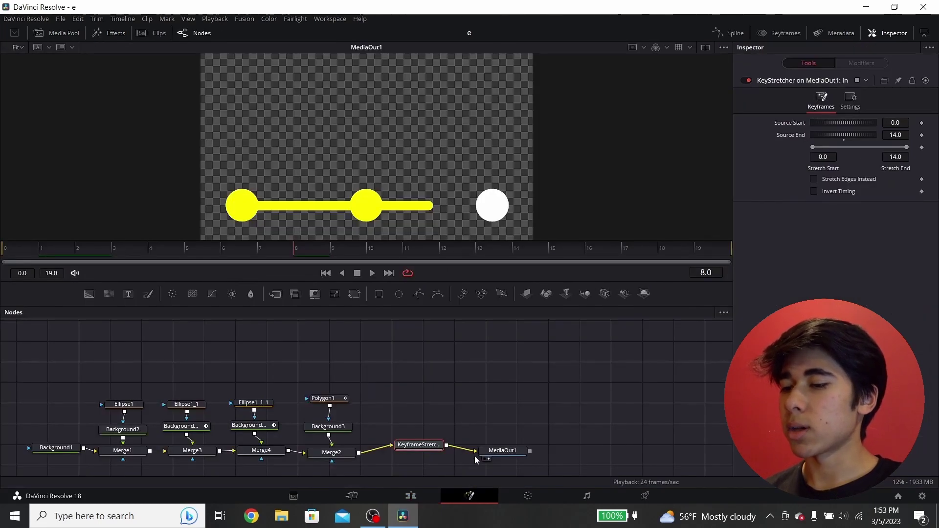
drag(414, 443, 402, 446)
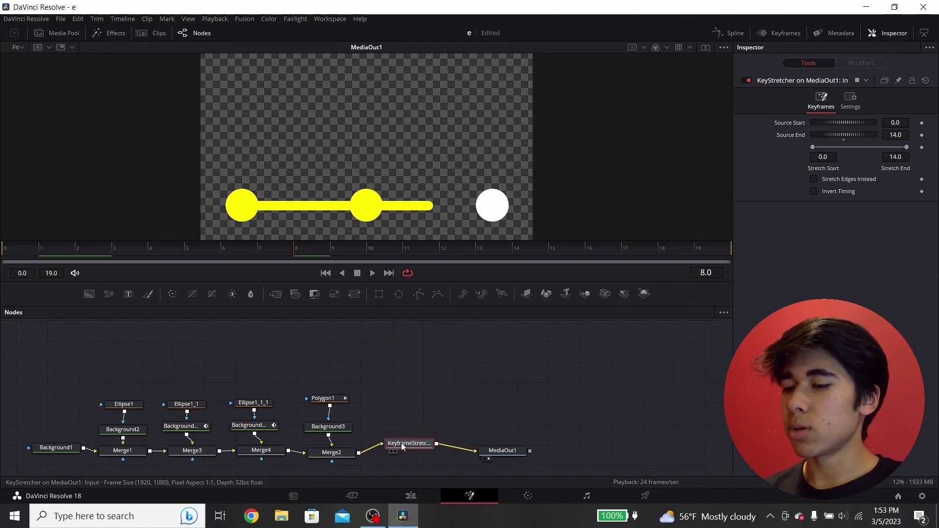
key(Delete)
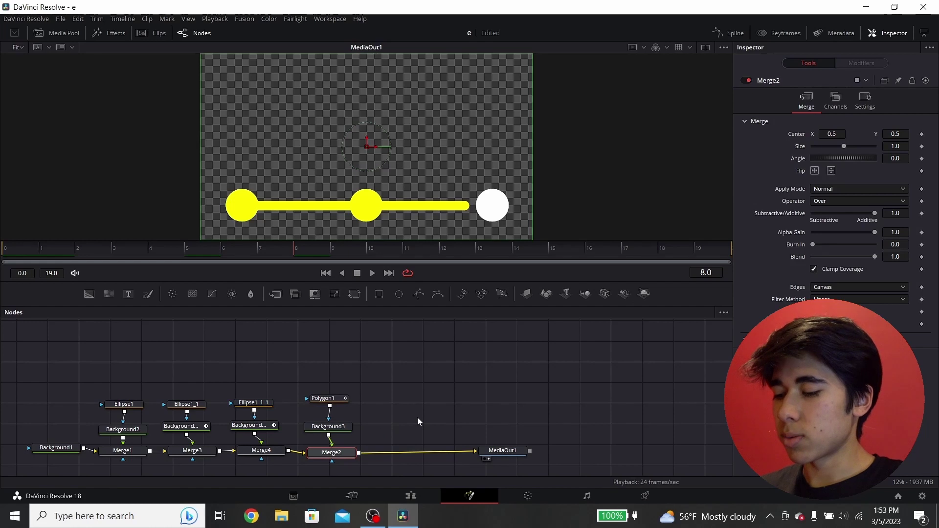
Add a new Keyframe Stretcher after Merge2 and position it between Merge2 and MediaOut1
key(shift+space)
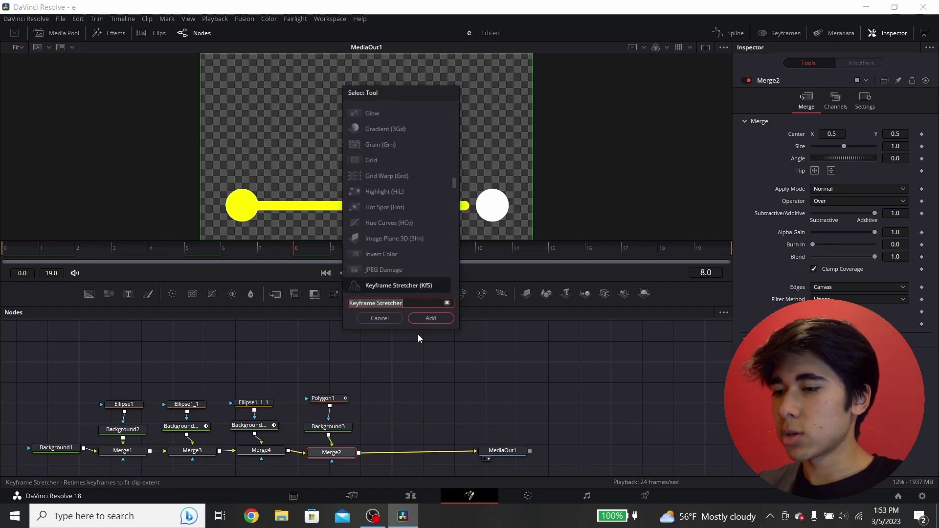
click(431, 318)
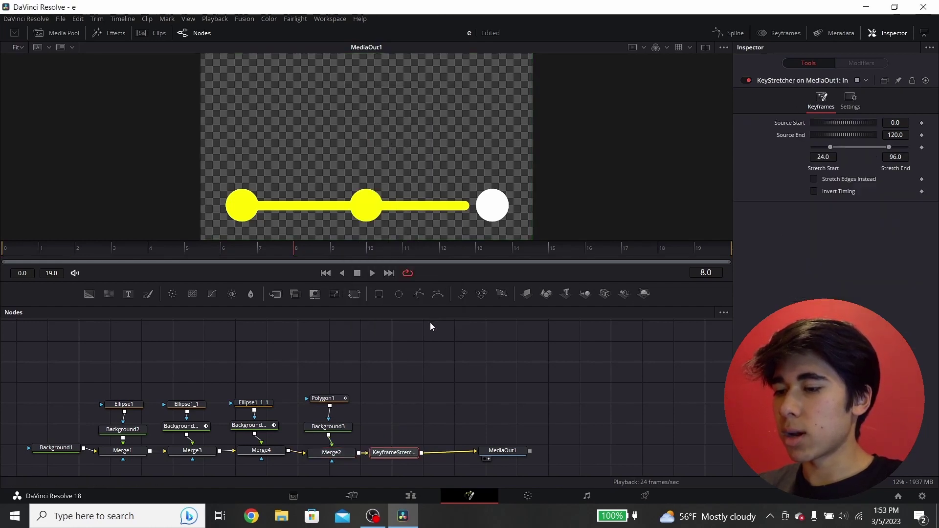
drag(414, 453, 436, 448)
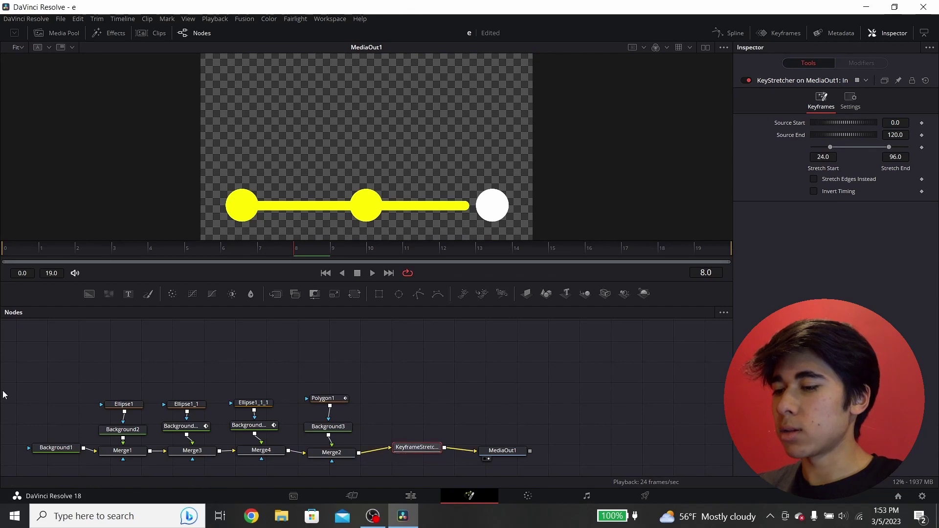
drag(433, 448, 433, 454)
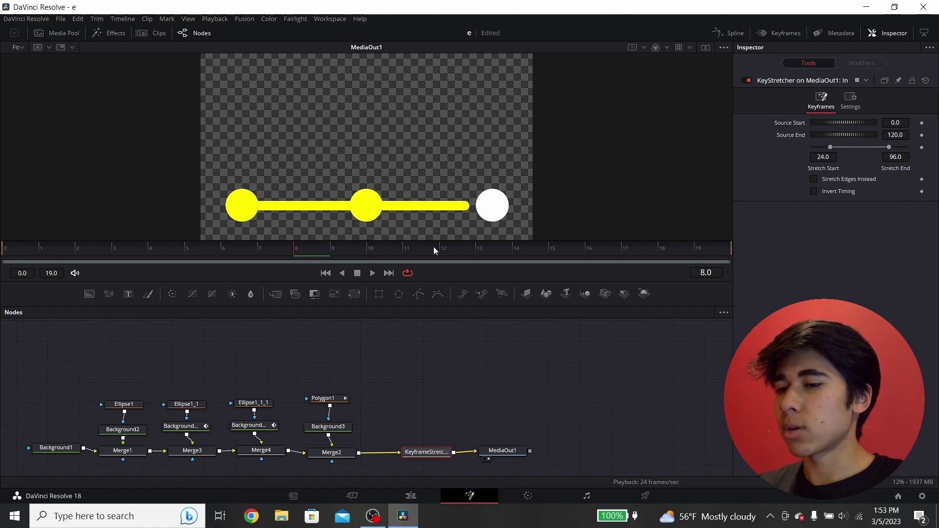
Find the frame where the animation ends and set the Keyframe Stretcher's Stretch Start to 0 and Stretch End to 15
drag(184, 247, 613, 252)
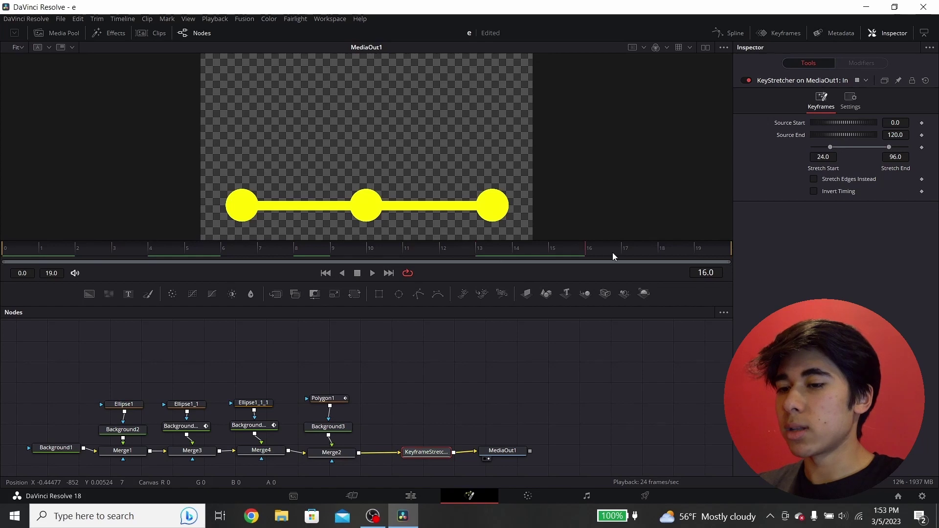
click(822, 156)
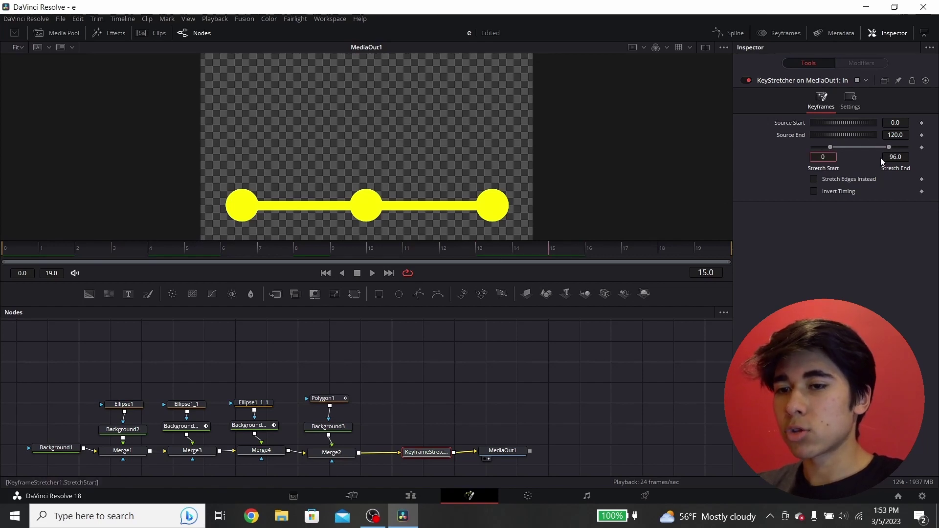
click(898, 157)
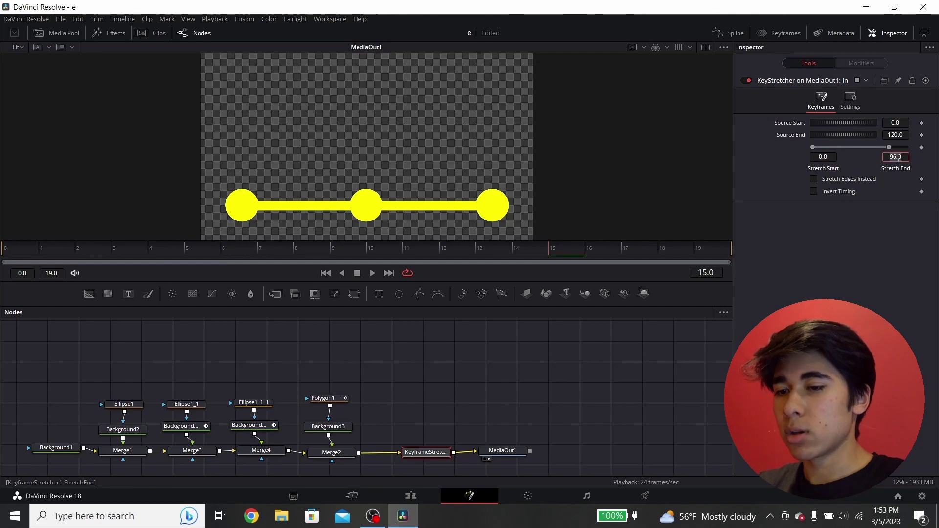
text(15)
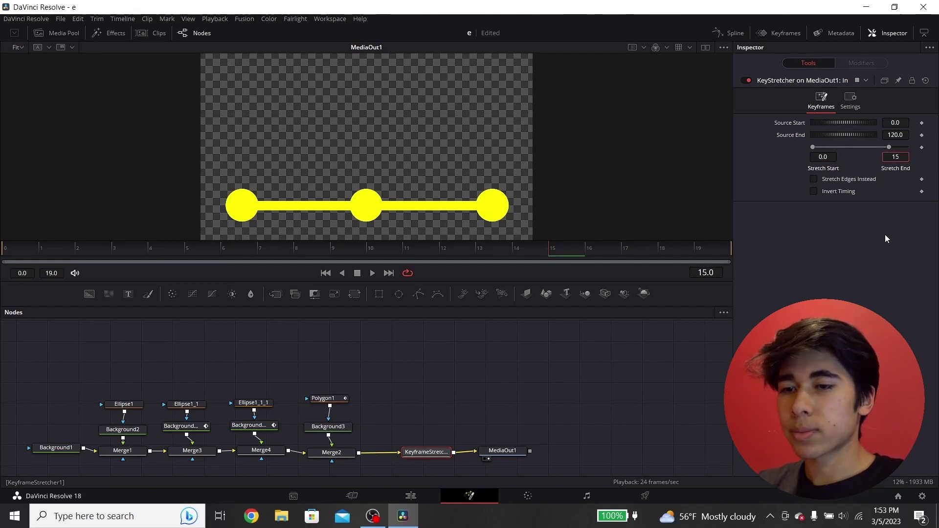
key(Return)
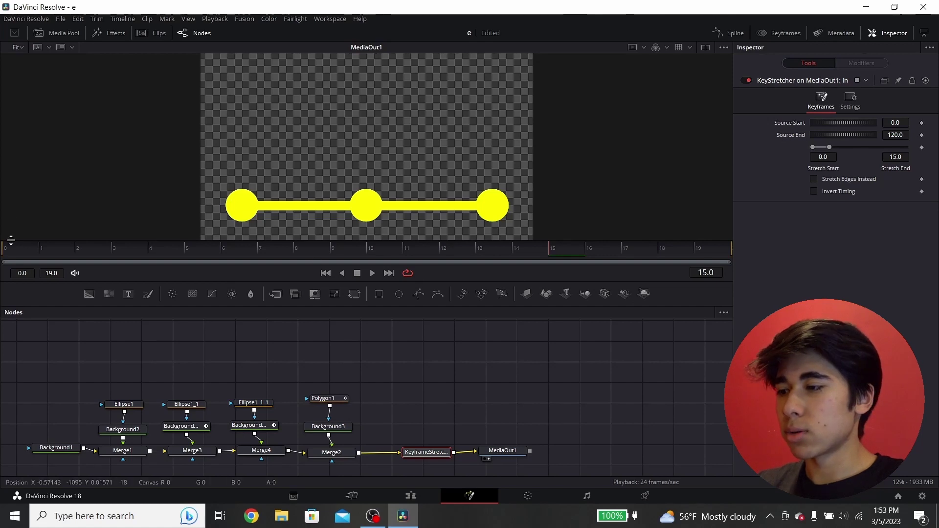
Scrub the Fusion clip to its end on the Edit page to check the stretched timing, and return to Fusion
click(411, 496)
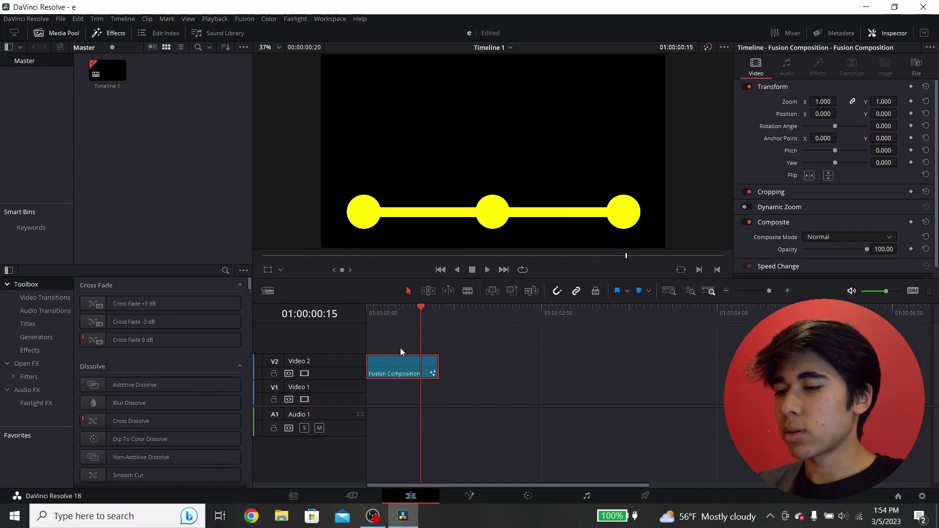
drag(411, 308, 436, 313)
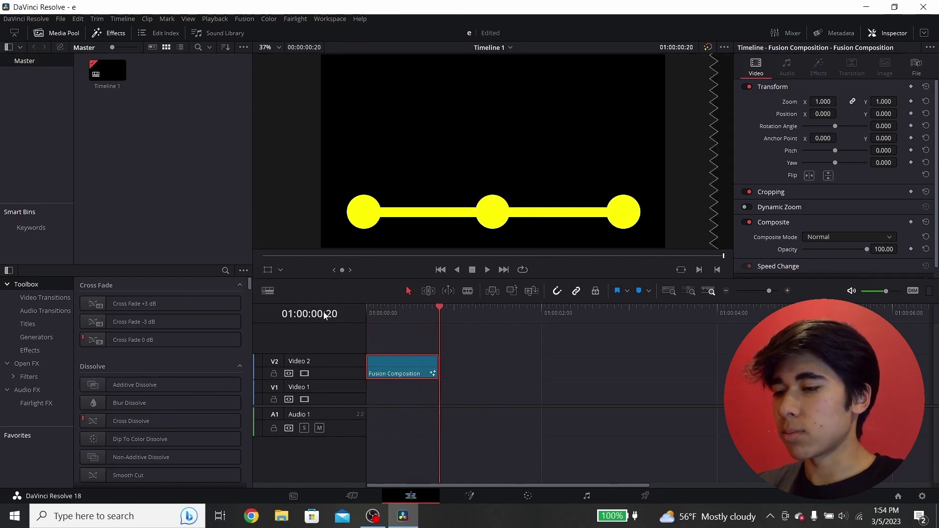
click(469, 495)
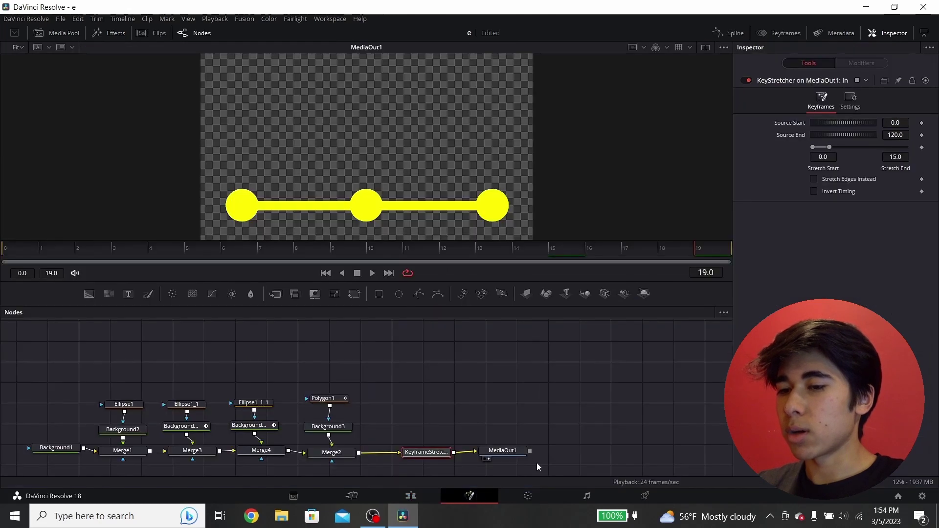
Set the Keyframe Stretcher's Source End to 20 and nudge its node closer to Merge2
click(894, 135)
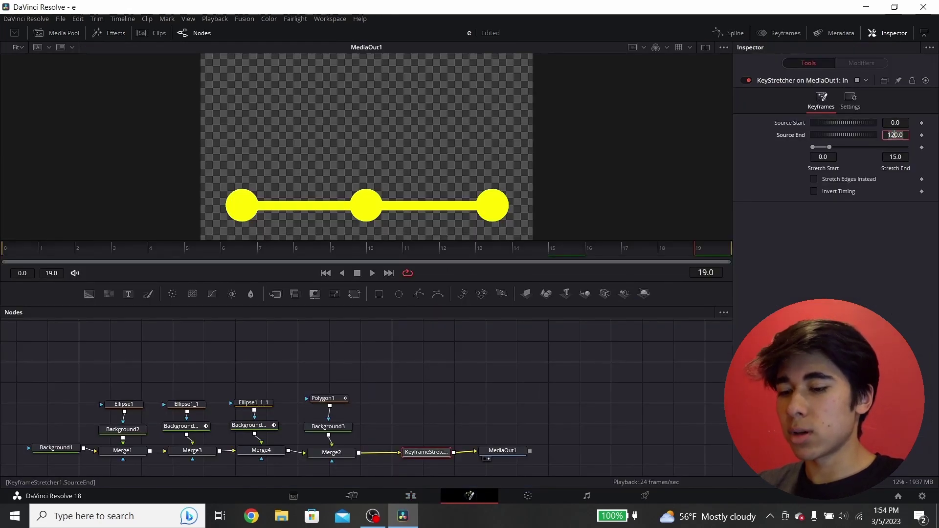
key(BackSpace)
key(Return)
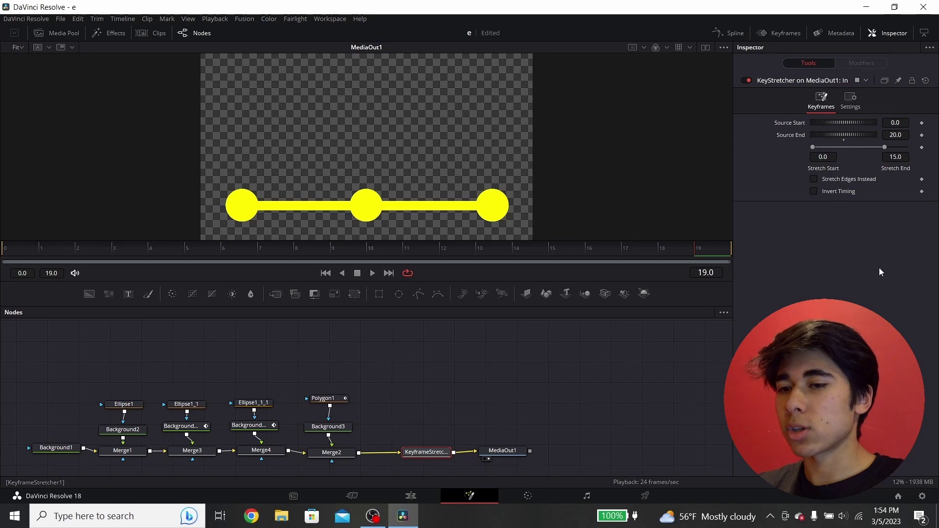
drag(406, 451, 399, 450)
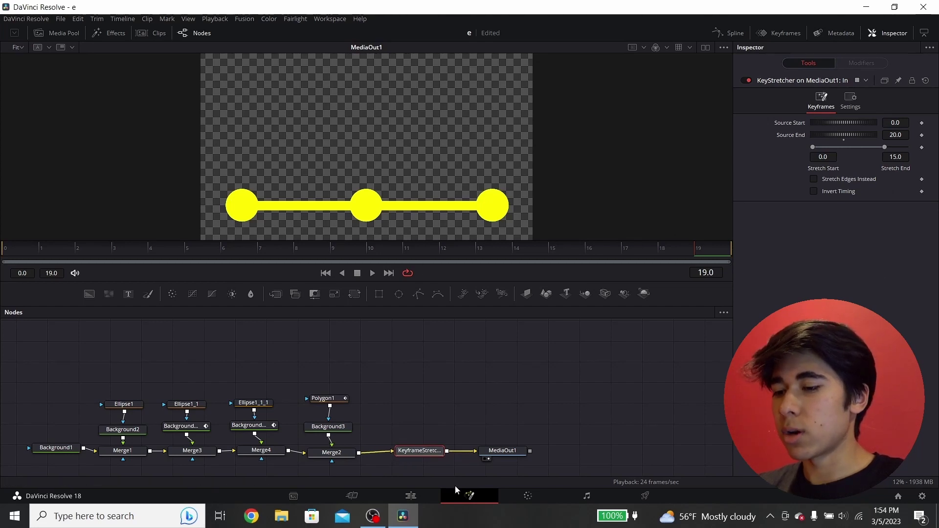
On the Edit page, lengthen the Fusion clip to 2 seconds 14 frames, play it through and return to the start
click(411, 495)
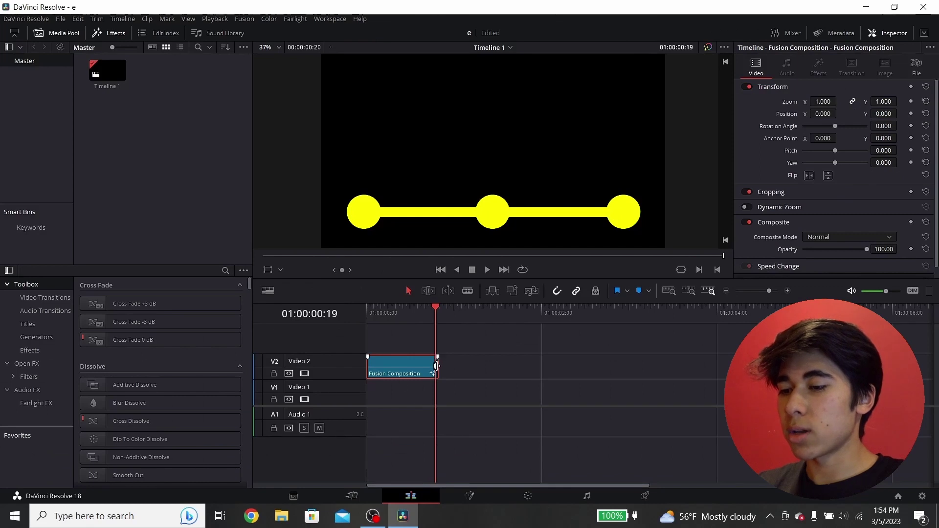
drag(435, 362, 592, 367)
key(space)
key(Home)
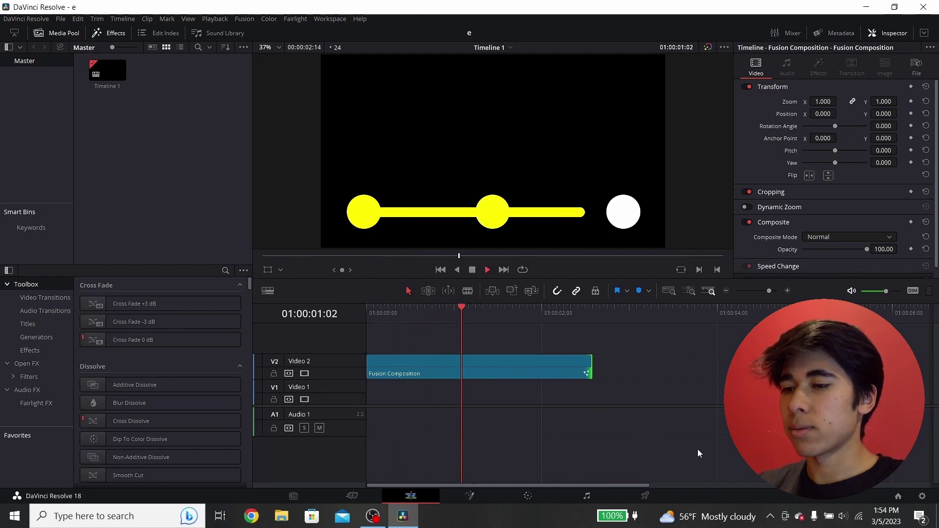
key(space)
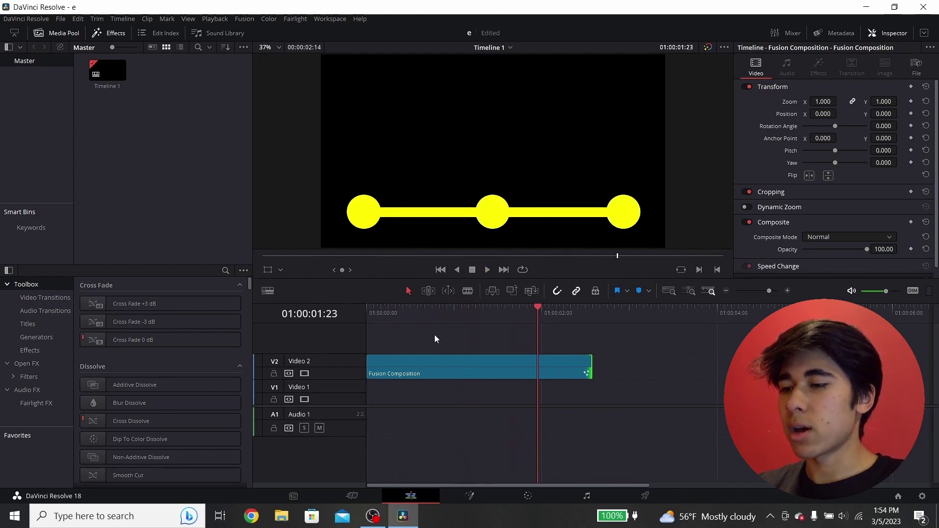
drag(409, 307, 358, 306)
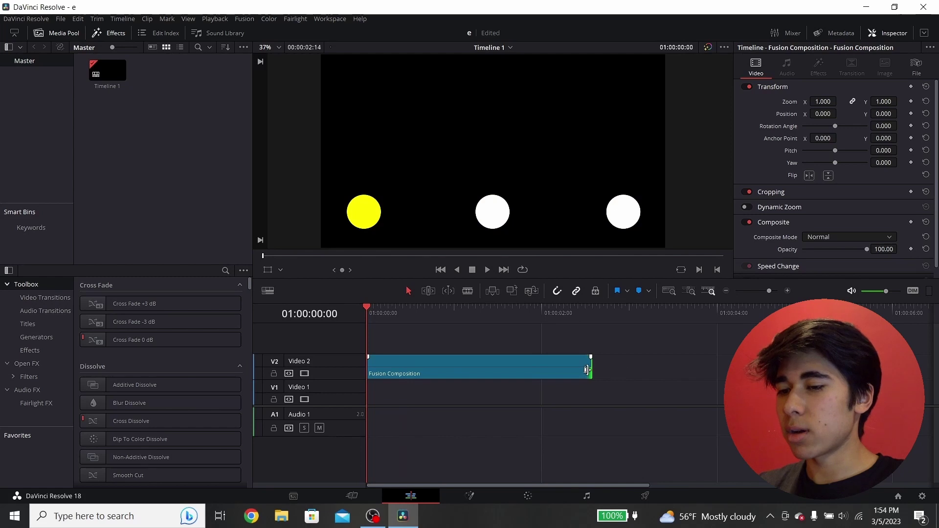
Test the Fusion clip at 11 frames long, then extend it to 1 second 21 frames and play it
drag(588, 369, 406, 369)
key(space)
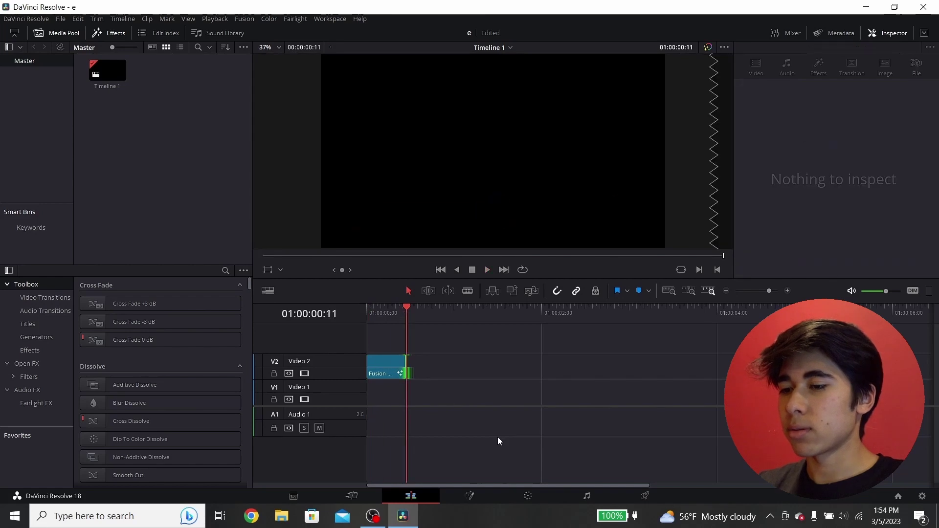
click(366, 320)
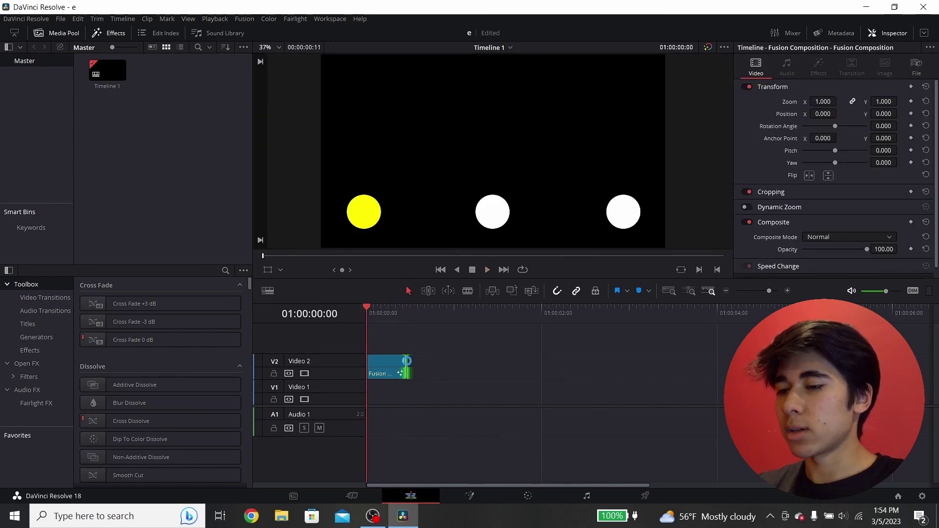
drag(407, 366, 530, 364)
key(space)
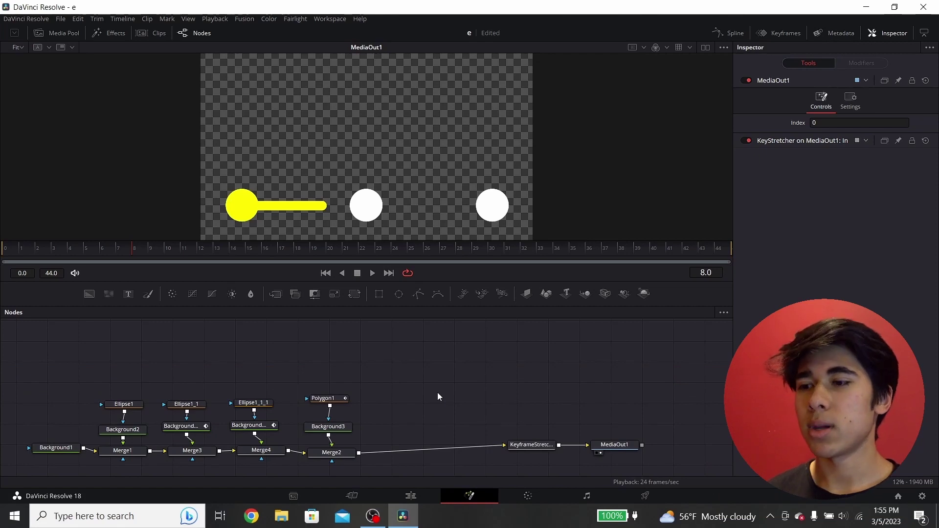
Duplicate Polygon1 and Background3 on the Fusion page and merge the aligned copies in after Merge2
drag(329, 384, 342, 439)
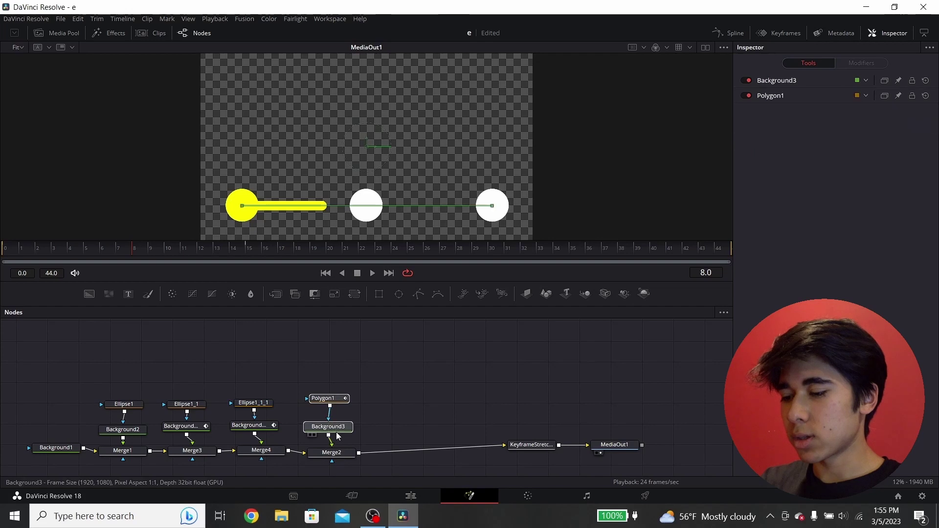
key(ctrl+c)
key(ctrl+v)
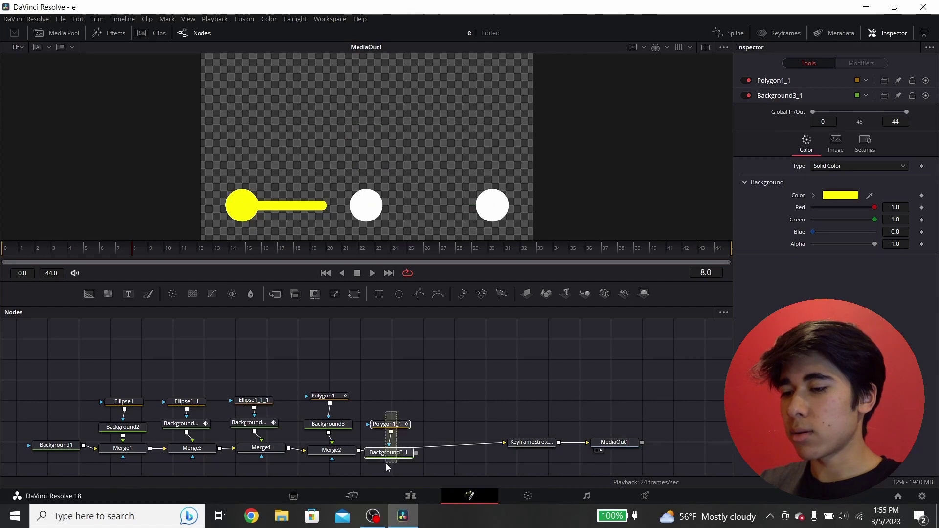
drag(387, 428, 395, 394)
Change the color of the duplicated line background, Background3_1, to white (#ffffff)
click(406, 422)
click(851, 184)
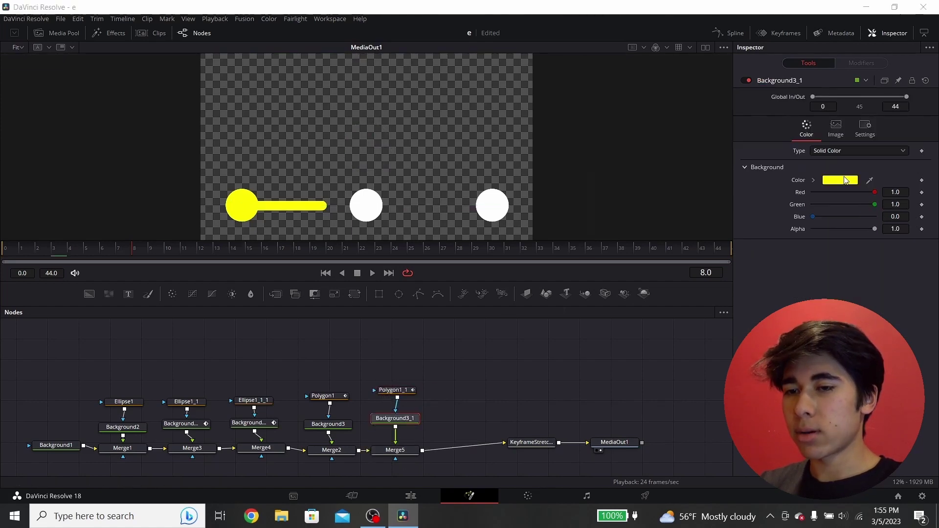
drag(515, 221, 517, 268)
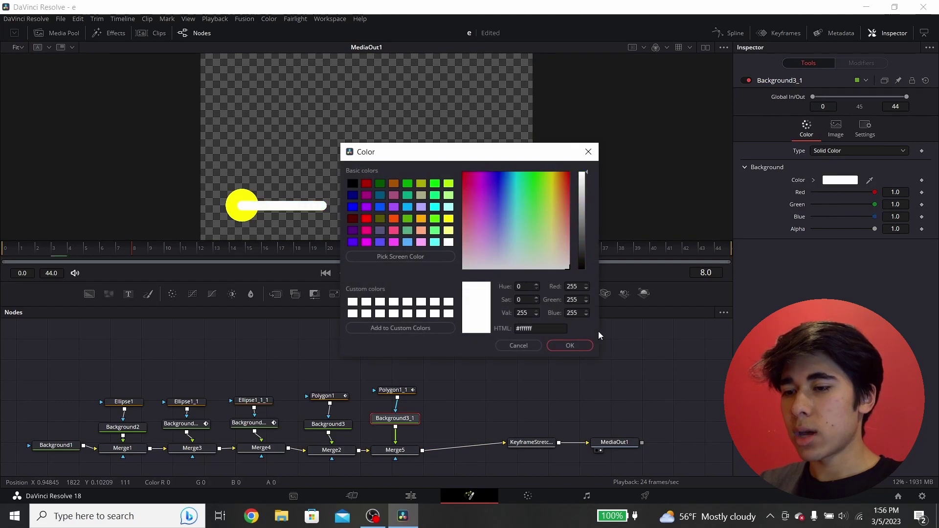
click(582, 342)
Remove the Length keyframes from Polygon1_1 and set its Length to 1.0 for a static full line
click(395, 390)
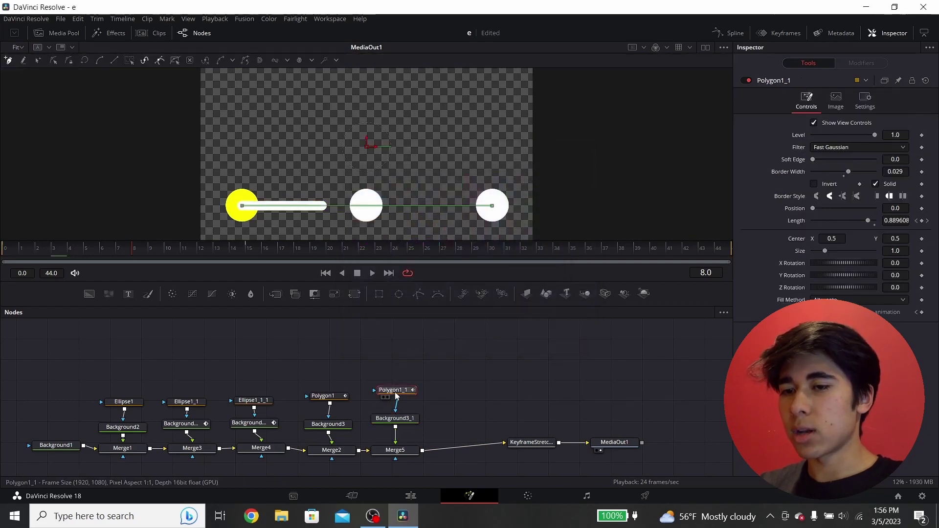
click(928, 220)
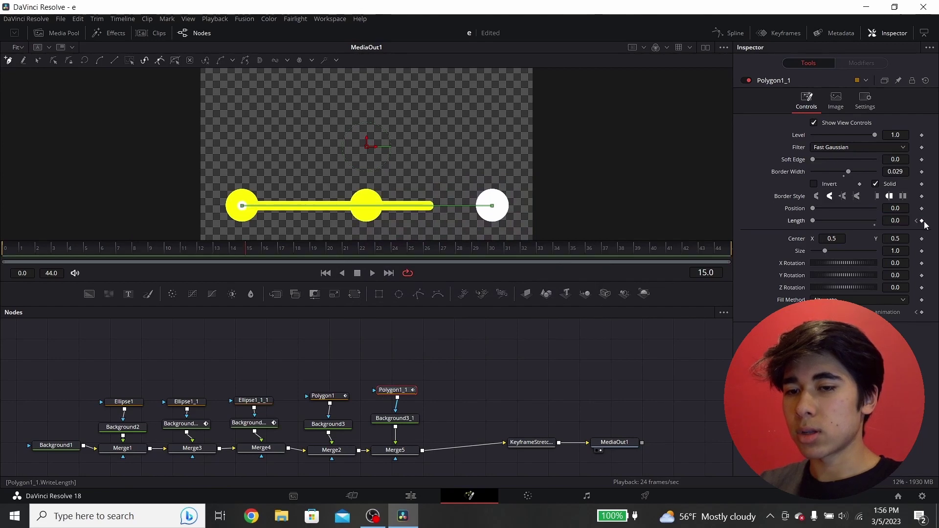
click(917, 221)
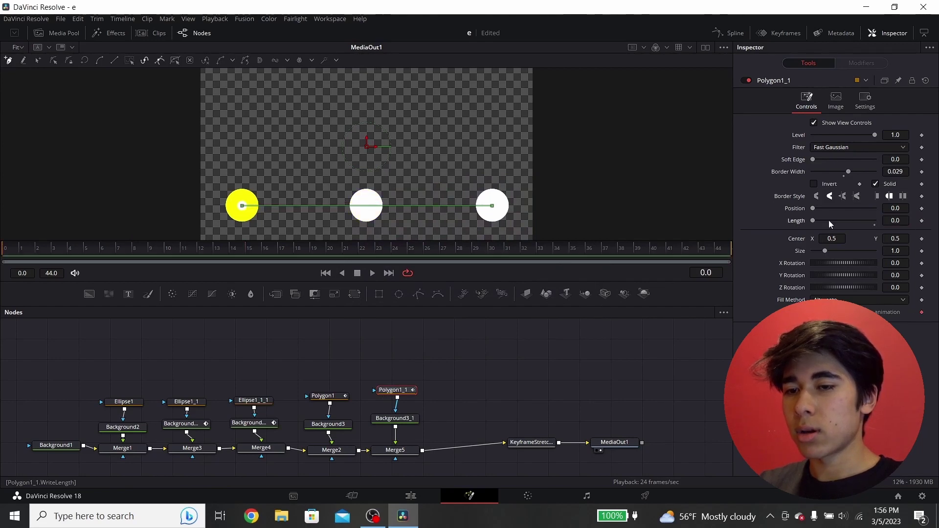
drag(813, 221, 924, 231)
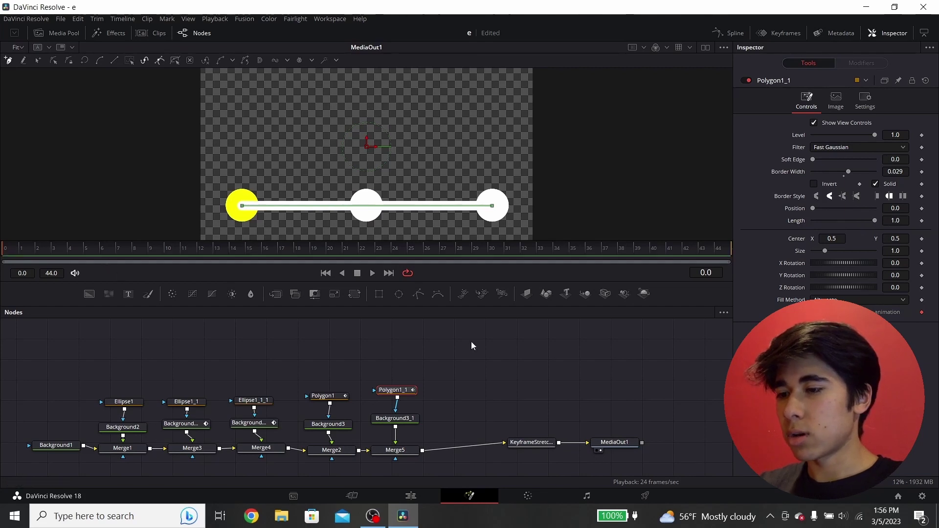
click(456, 374)
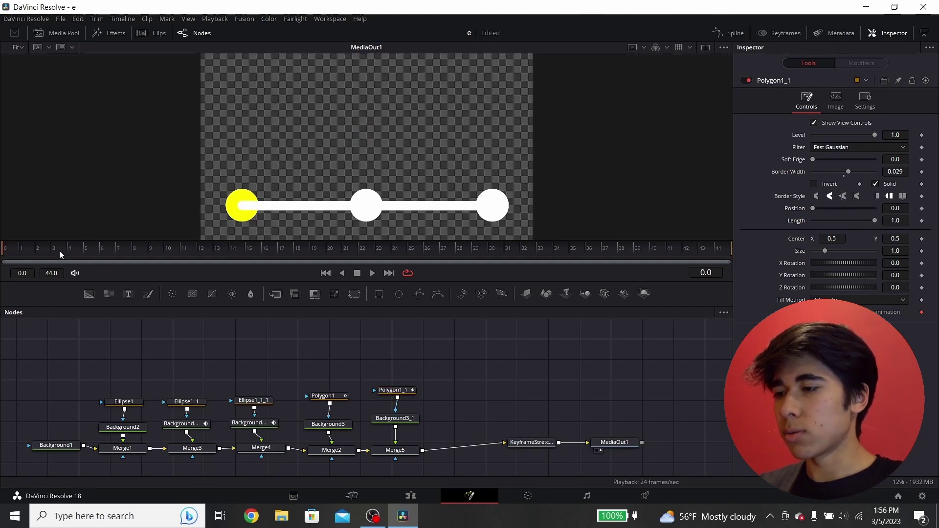
Set the Merge5 Operator to Under so the white line sits behind the circles, and preview the animation
drag(409, 360, 393, 433)
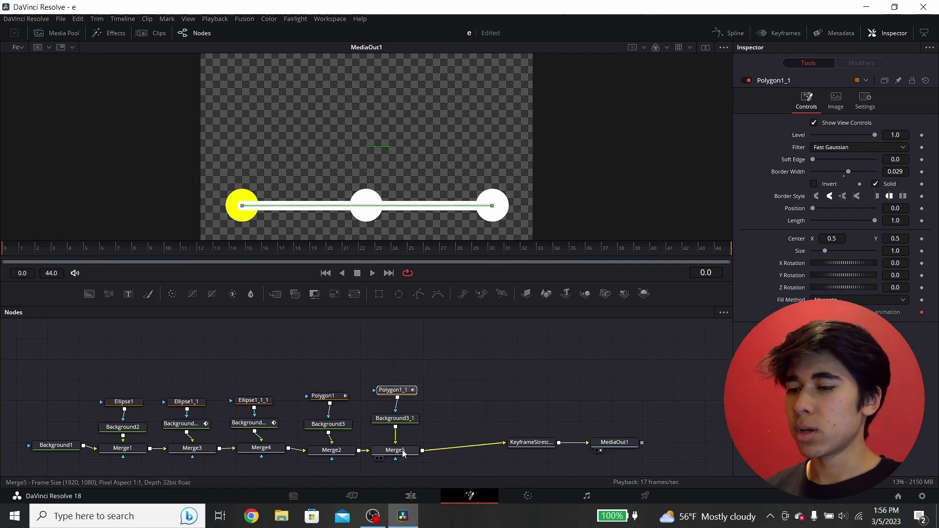
click(391, 453)
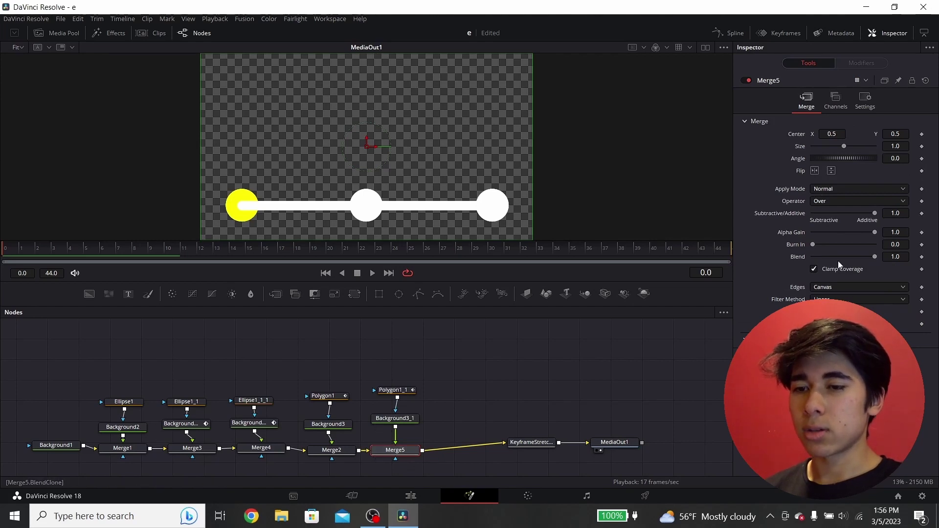
click(831, 201)
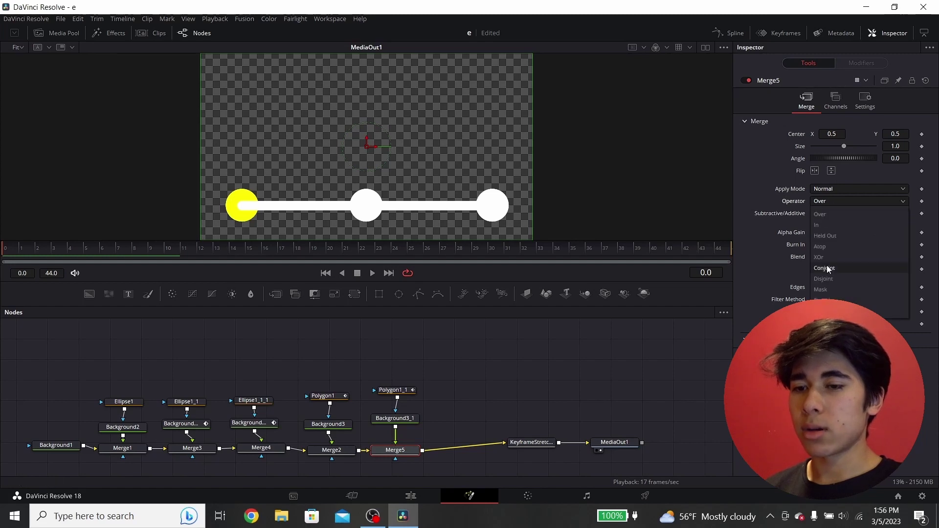
click(856, 311)
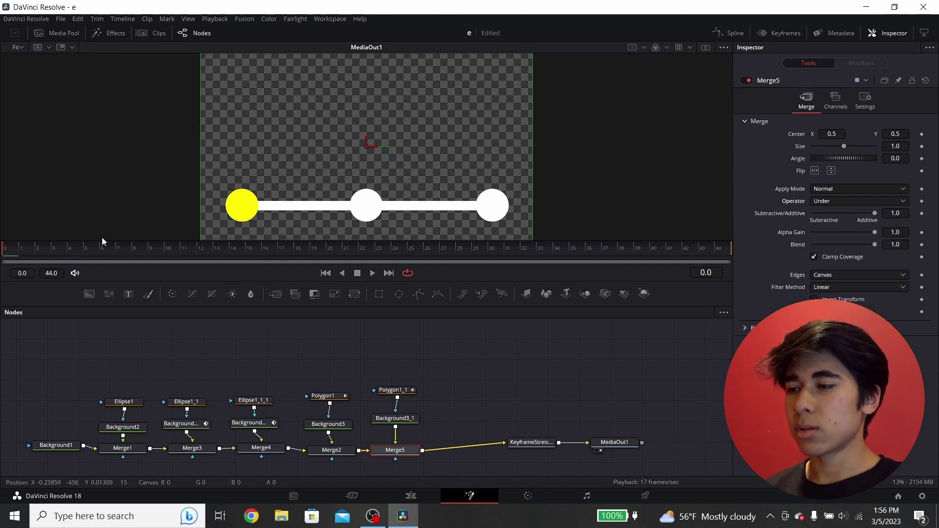
key(space)
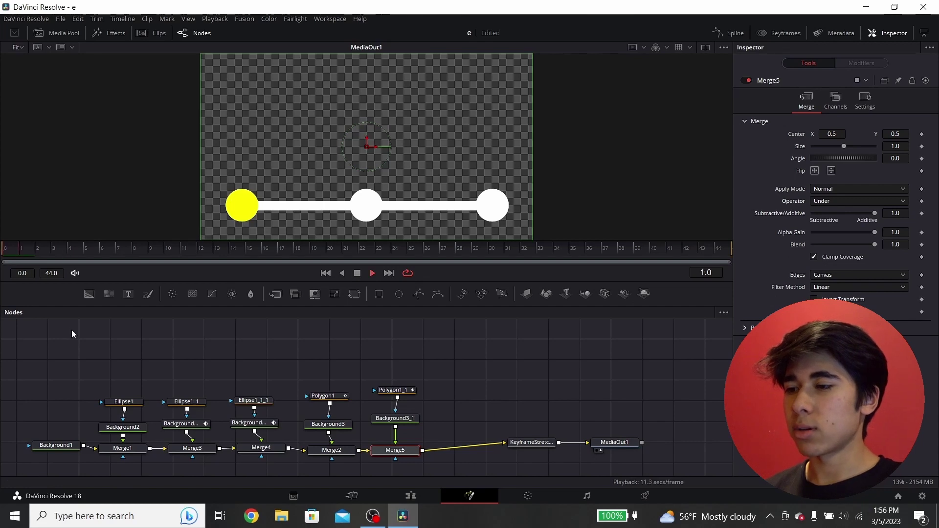
key(space)
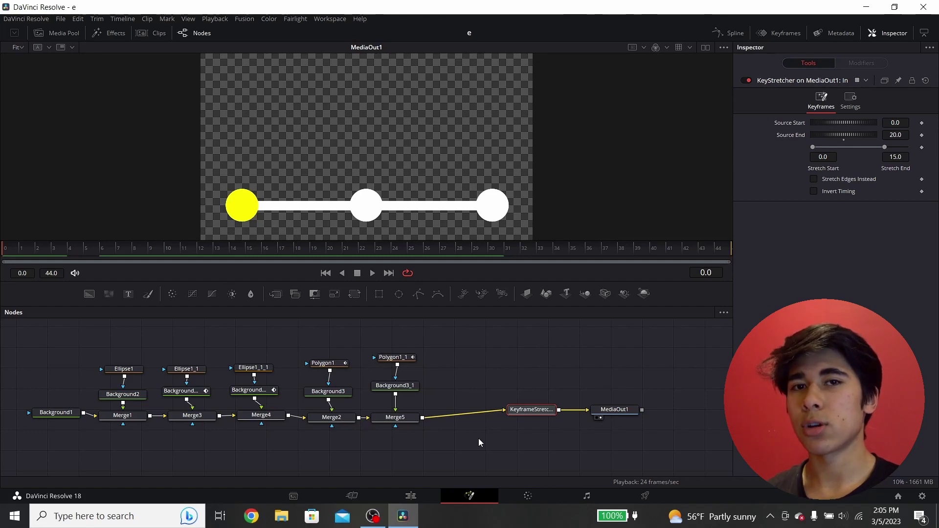
Return to the Edit page and show the Power Bins in the Media Pool
click(415, 488)
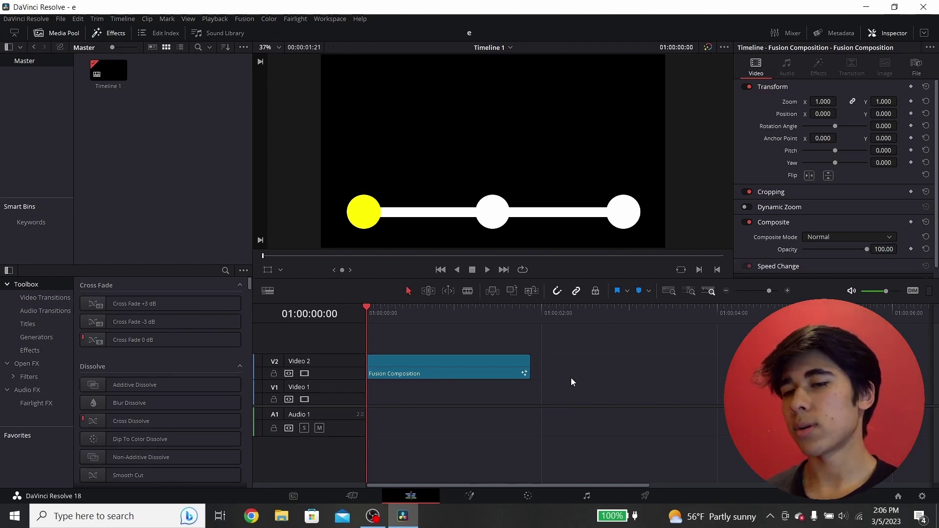
click(572, 381)
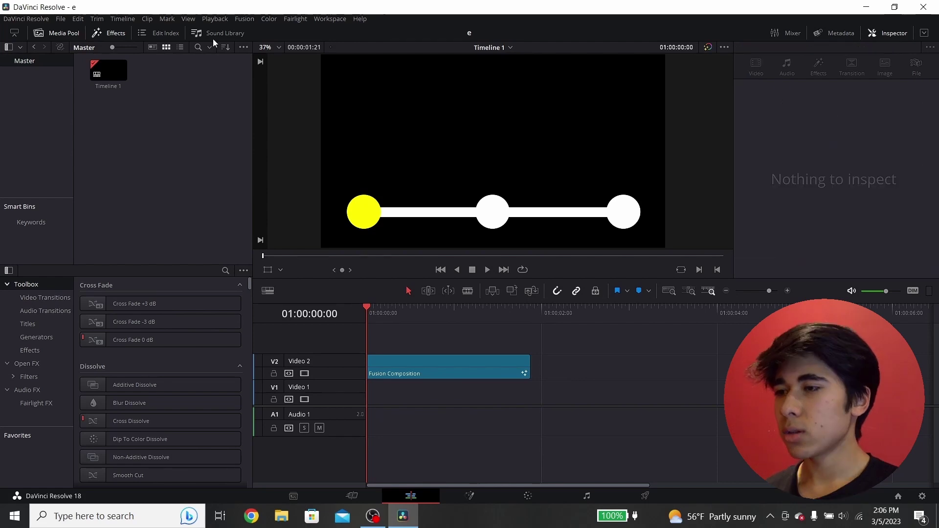
click(189, 19)
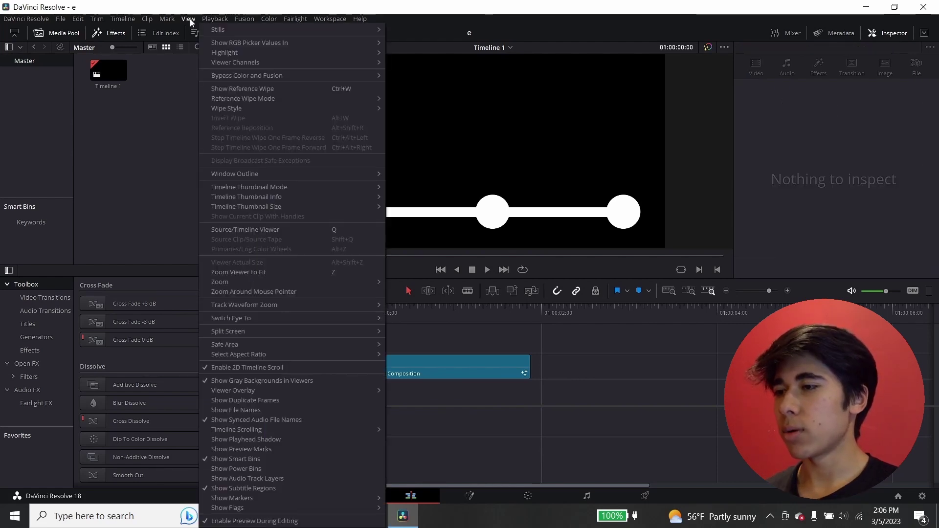
mouse_move(149, 19)
mouse_move(186, 21)
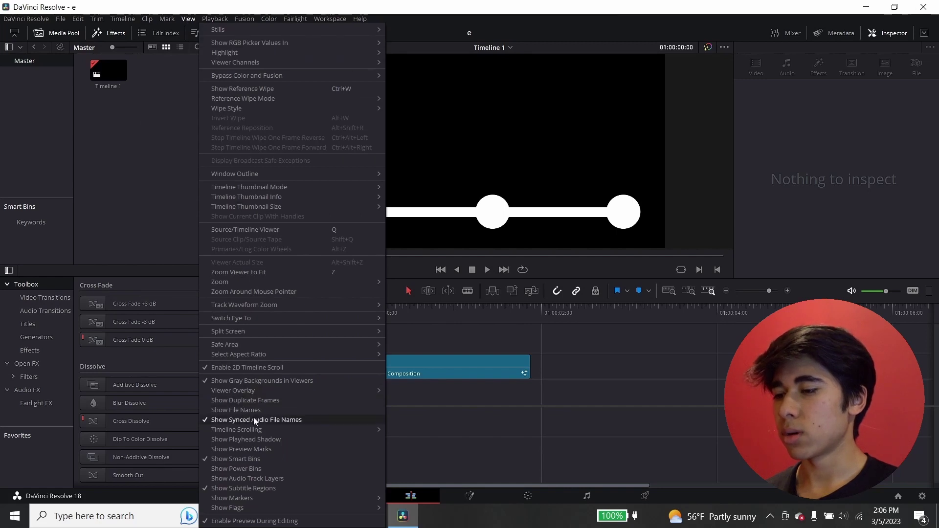
click(248, 467)
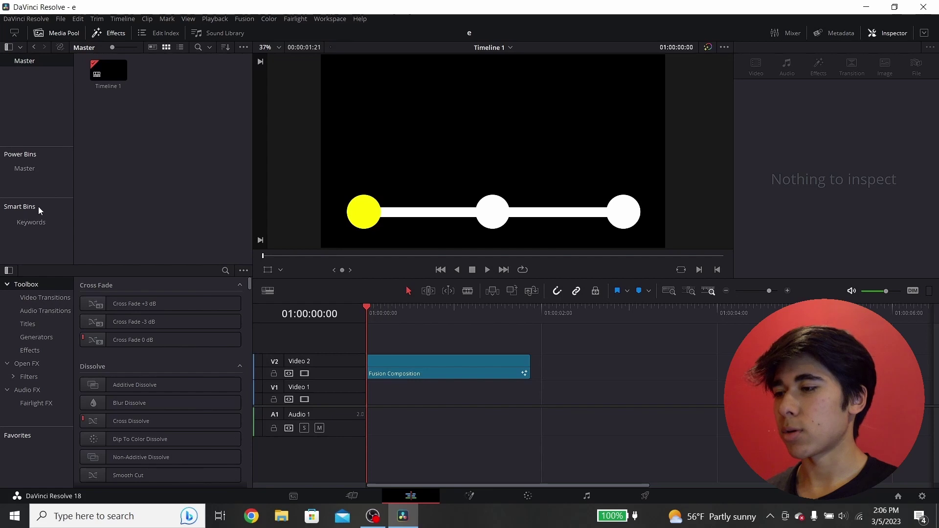
Hide the Smart Bins, enlarge the Power Bins area and open its Master bin
click(215, 19)
mouse_move(188, 18)
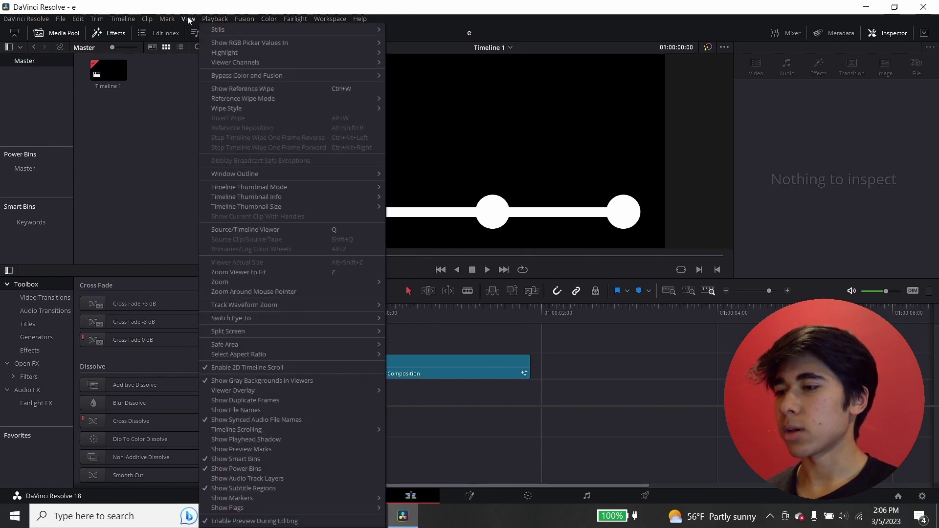
click(247, 460)
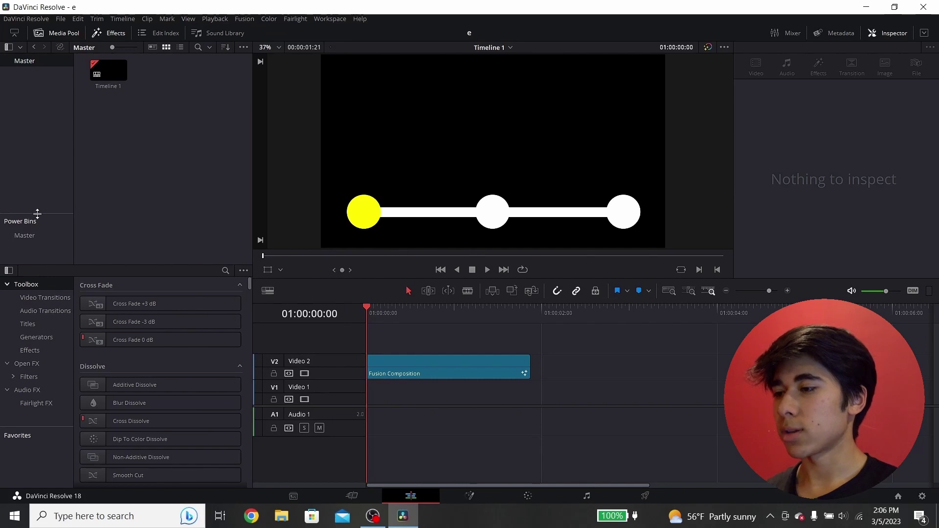
drag(37, 213, 37, 184)
click(36, 195)
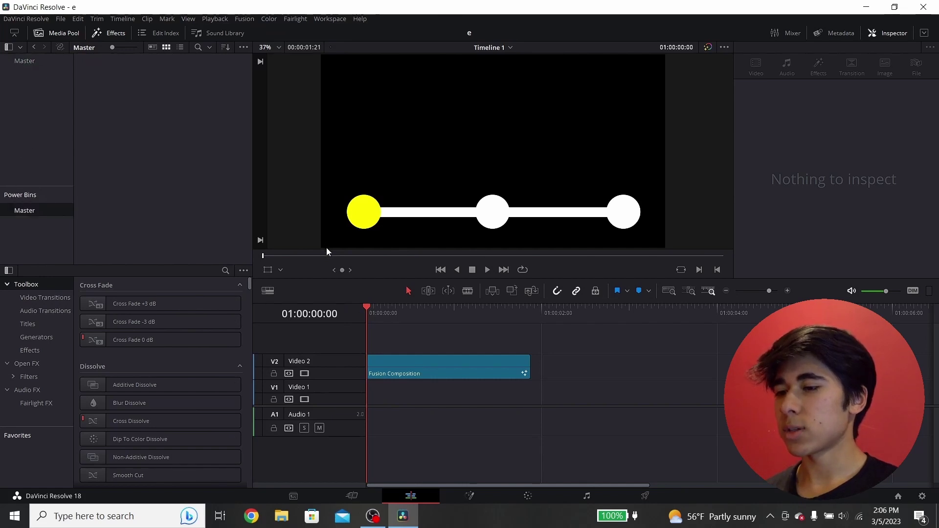
Store the Fusion Composition clip from the timeline in the Power Bins Master bin and select the saved copy
click(437, 367)
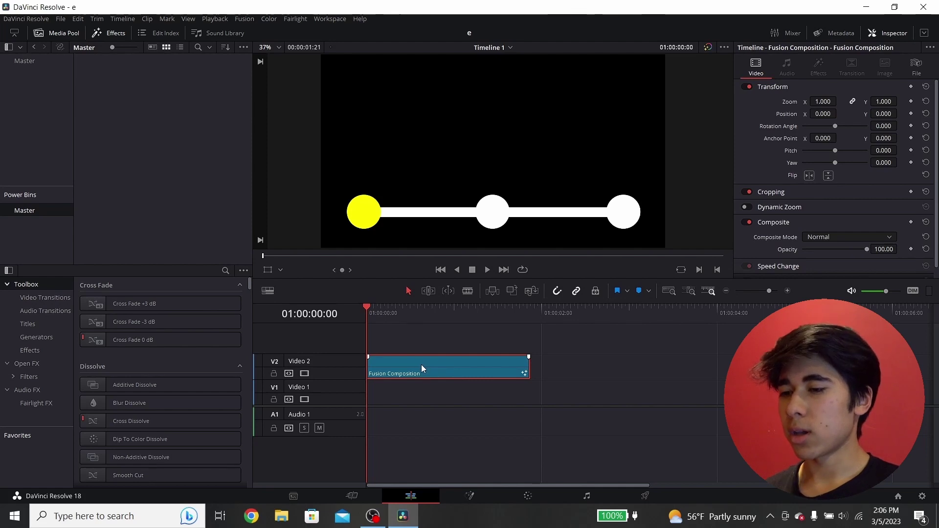
drag(421, 365, 21, 209)
click(112, 74)
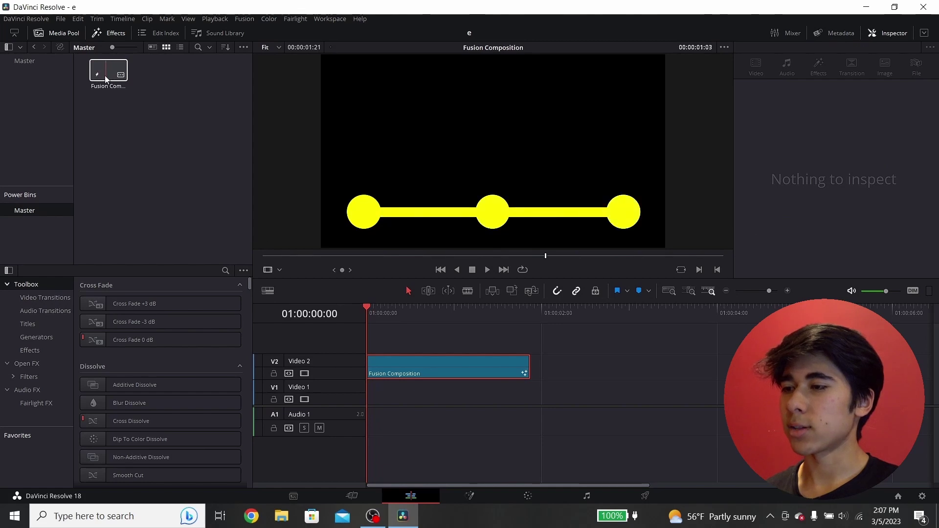
Create a new local project named test from the Project Manager
click(13, 72)
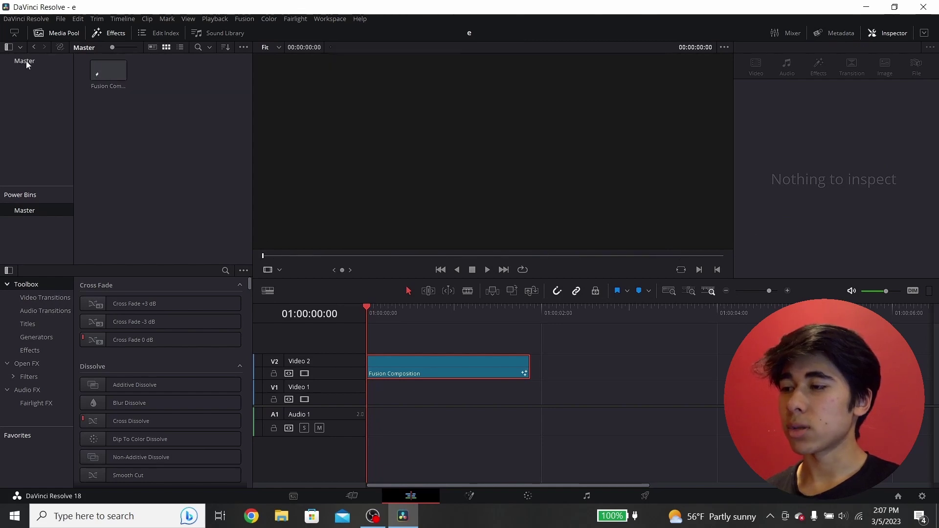
click(27, 209)
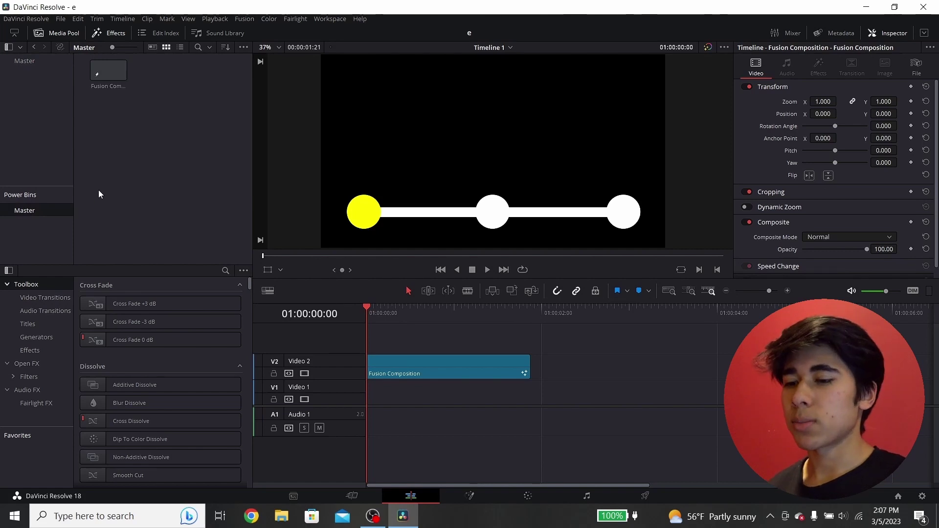
click(902, 491)
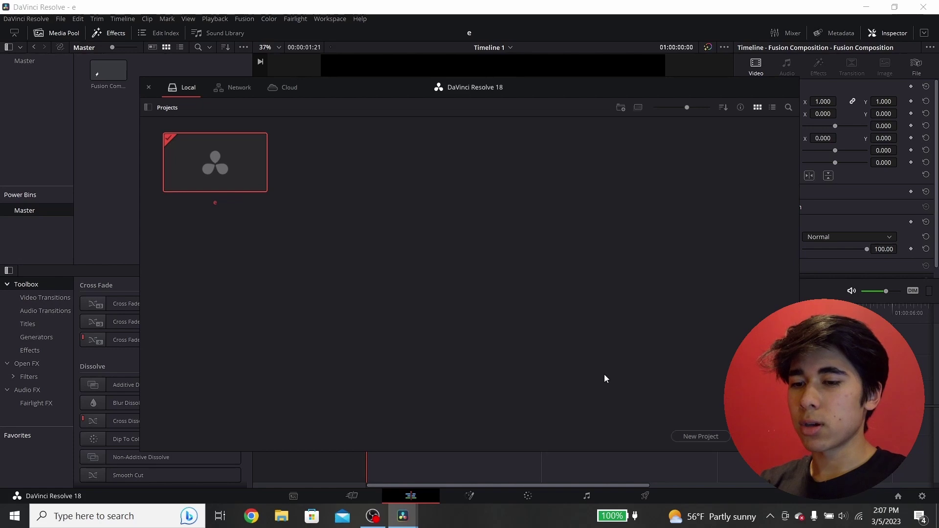
click(699, 436)
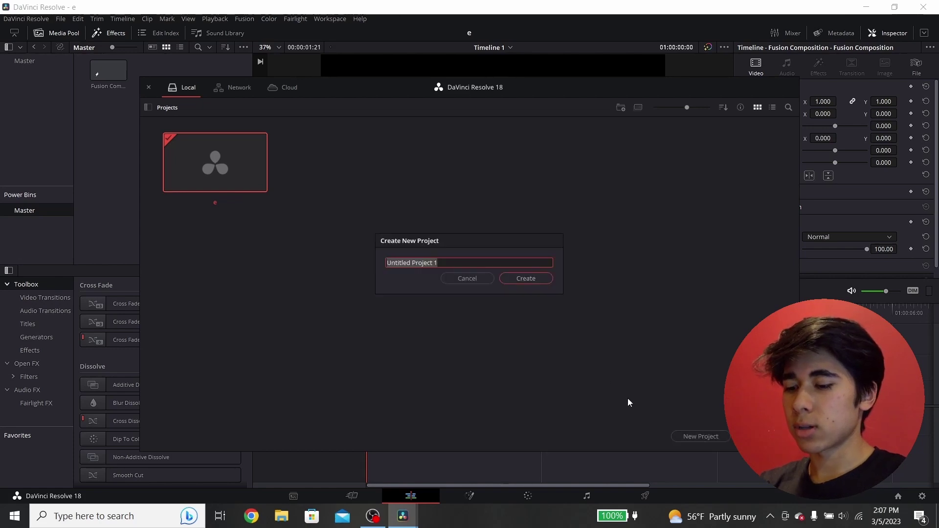
text(test)
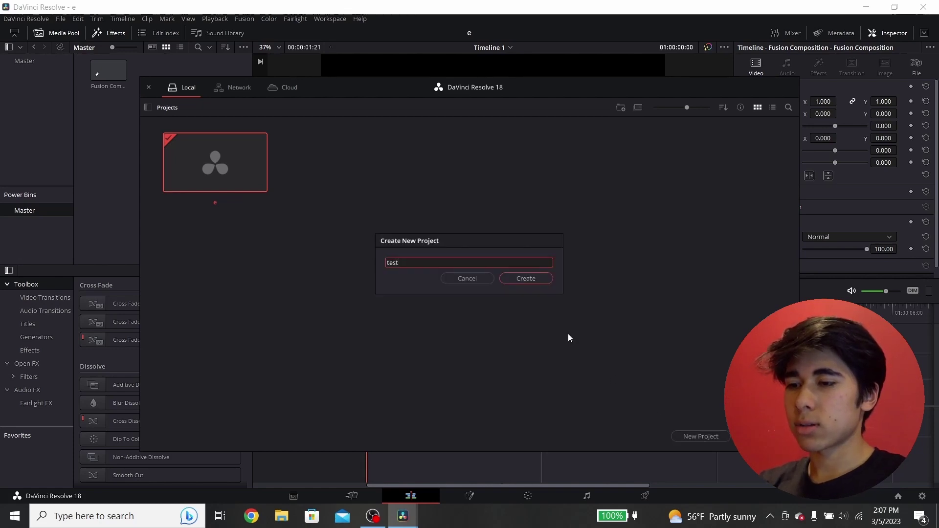
click(530, 277)
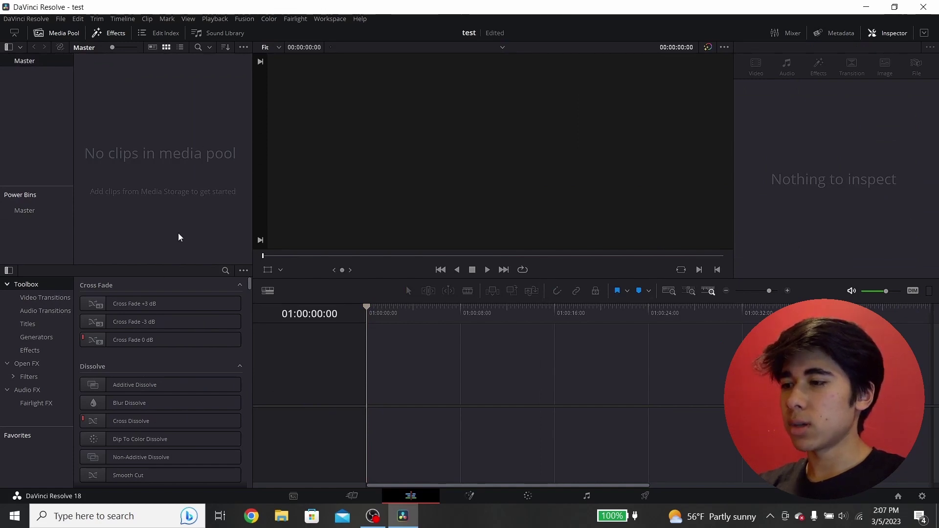
Place the saved Fusion Composition from the Power Bins Master bin at the start of the empty timeline
click(30, 209)
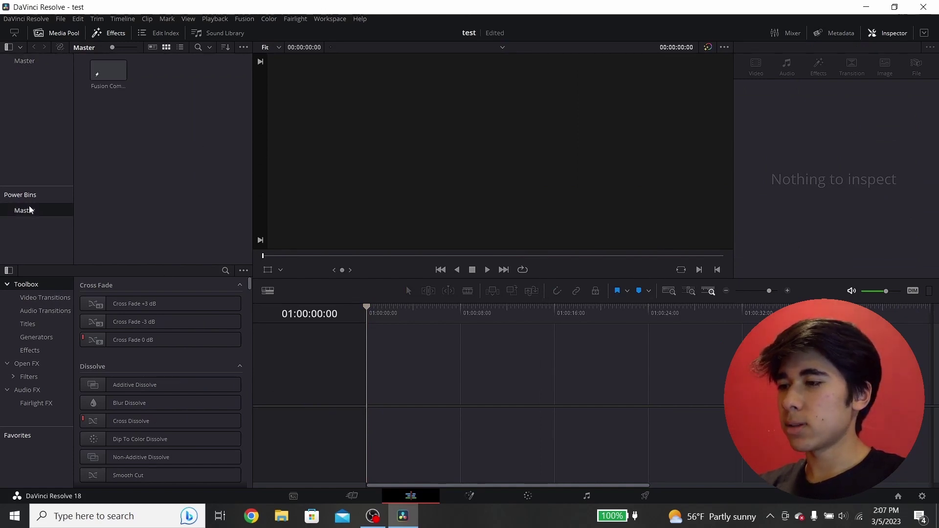
click(103, 66)
drag(103, 66, 390, 404)
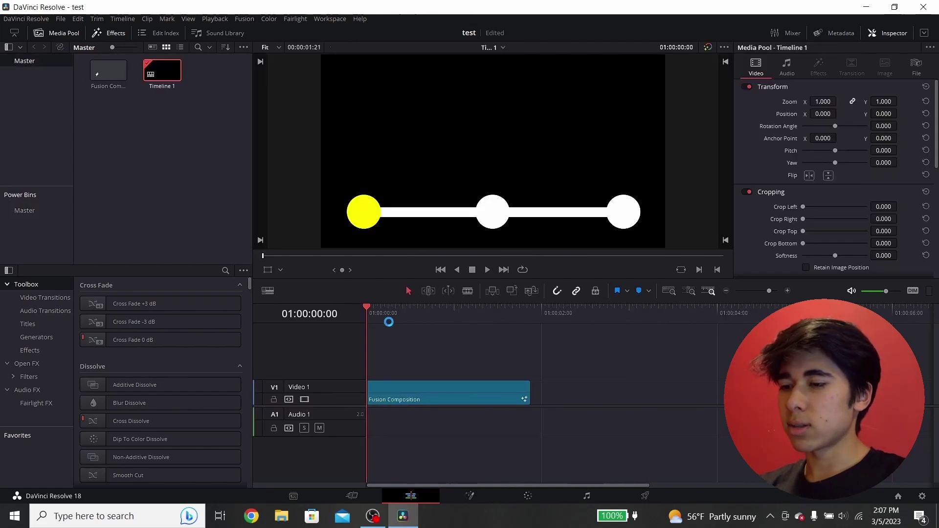
Open the timeline's Fusion Composition clip on the Fusion page and inspect its MediaOut1 node
click(391, 397)
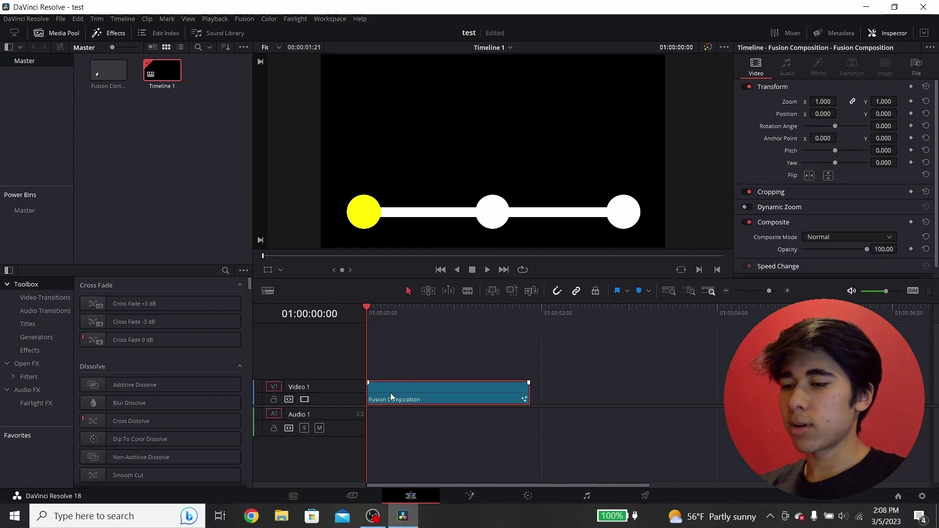
click(470, 496)
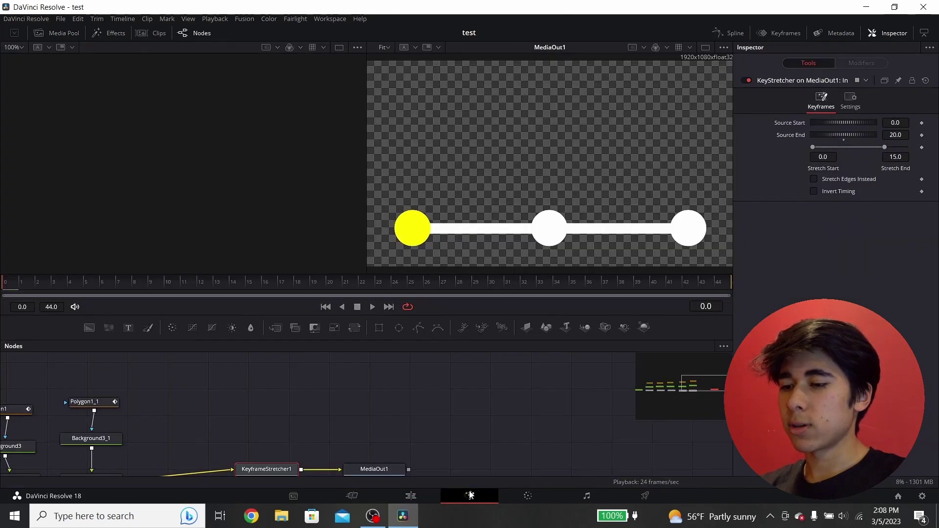
click(372, 468)
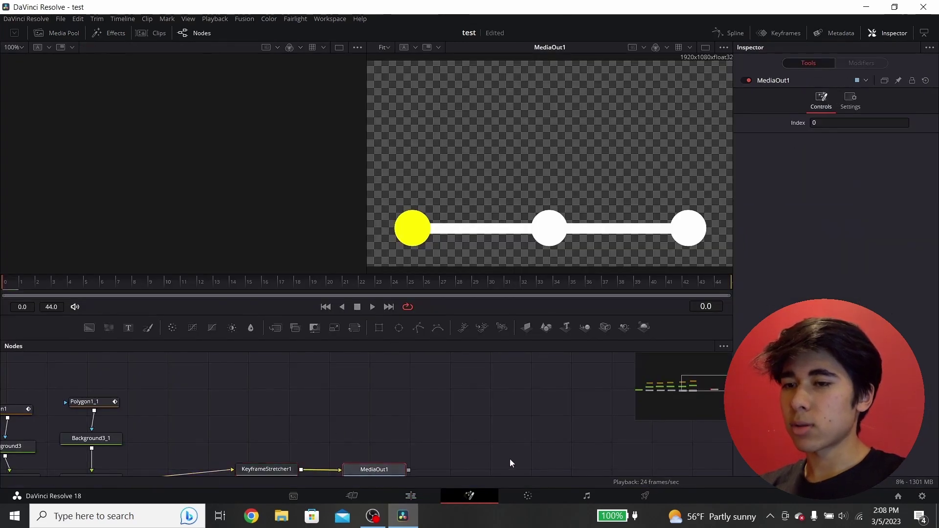
Return to the Edit page, preview the reused circle animation, stop playback and deselect the clip
click(393, 494)
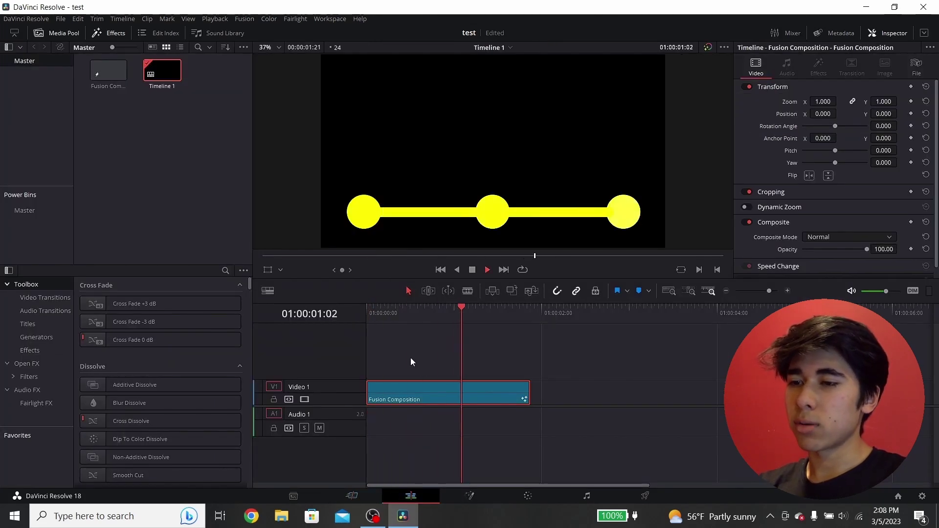
key(space)
click(622, 392)
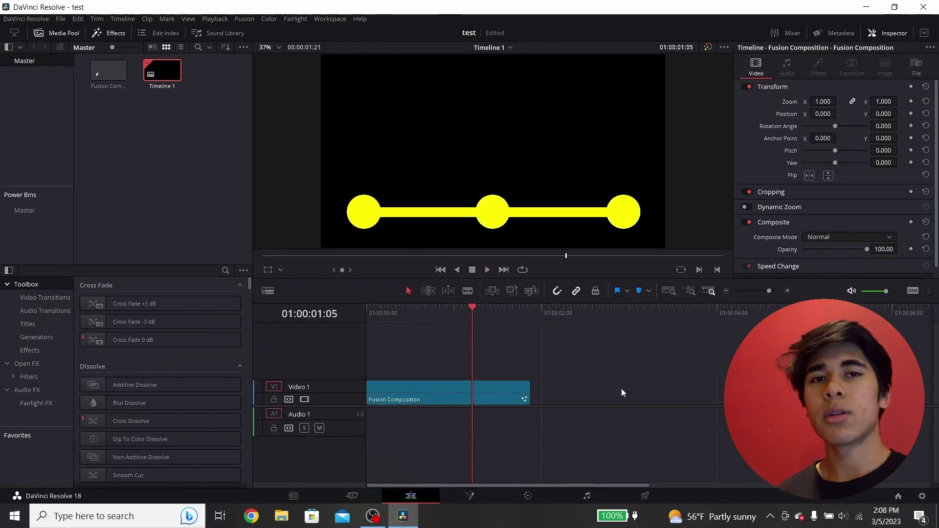